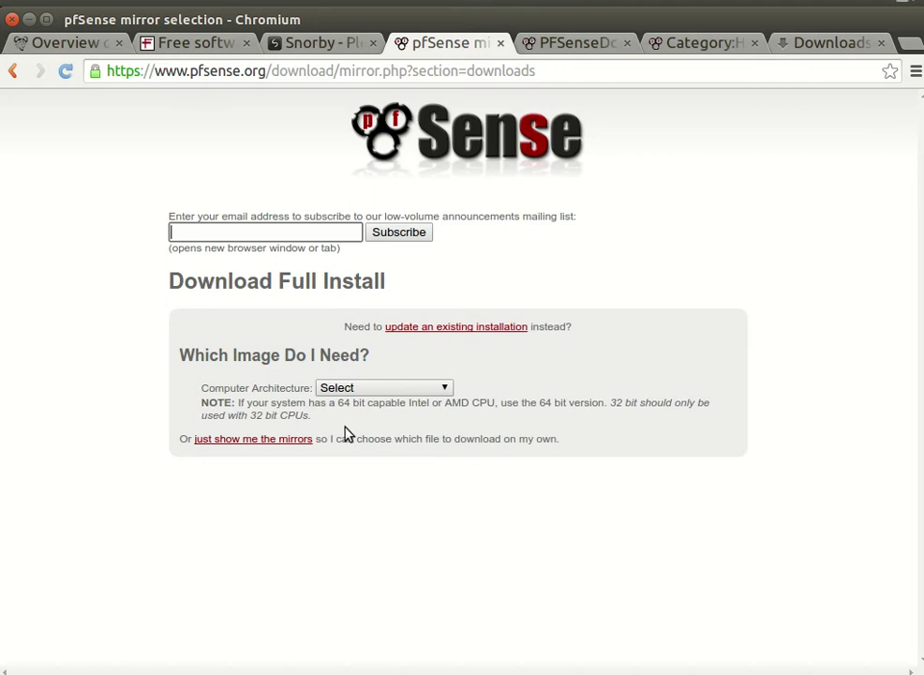
Step: Choose i386 (32-bit) architecture and the Live CD with Installer platform, then review the mirror list
left_click(381, 388)
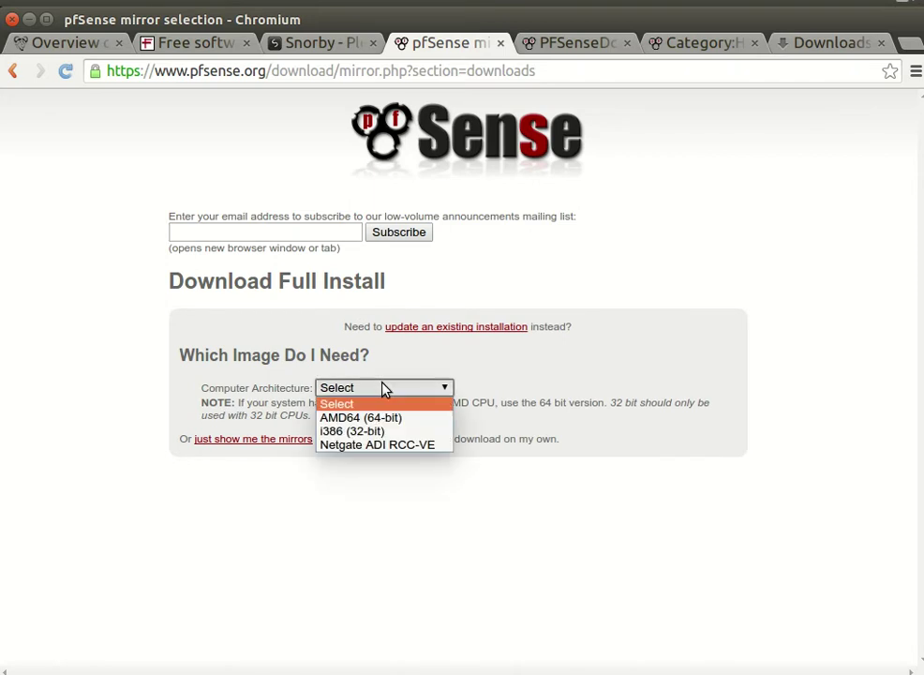
left_click(409, 437)
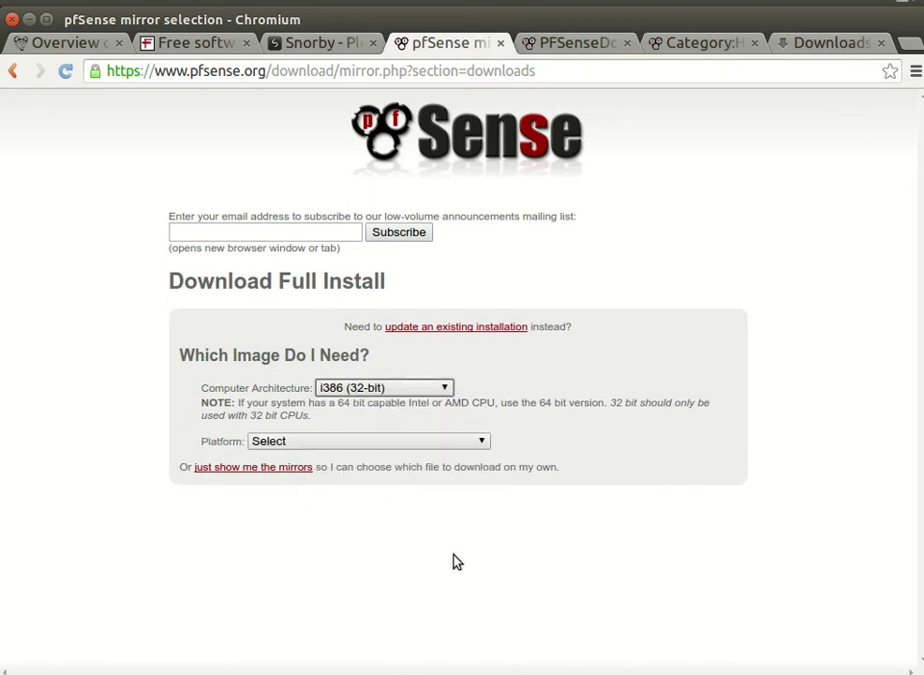
left_click(271, 441)
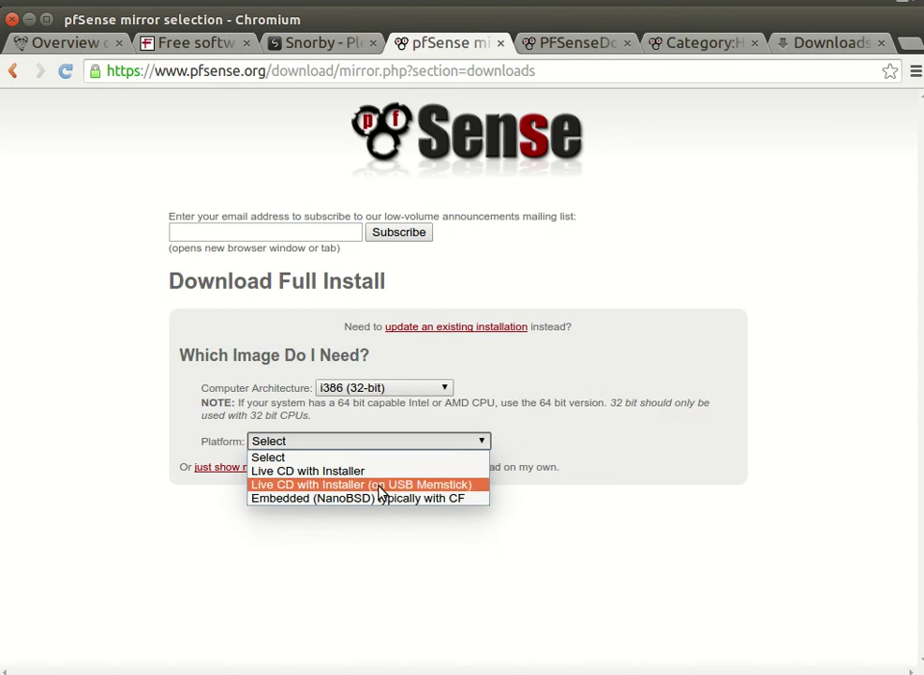
left_click(361, 470)
scroll(93, 501, "down", 1)
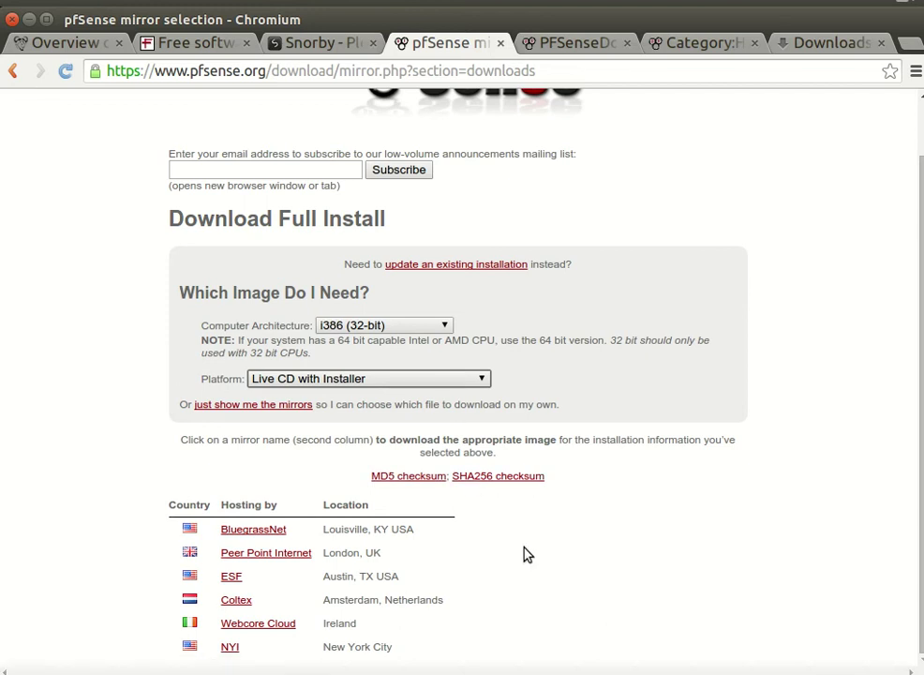
scroll(529, 262, "up", 2)
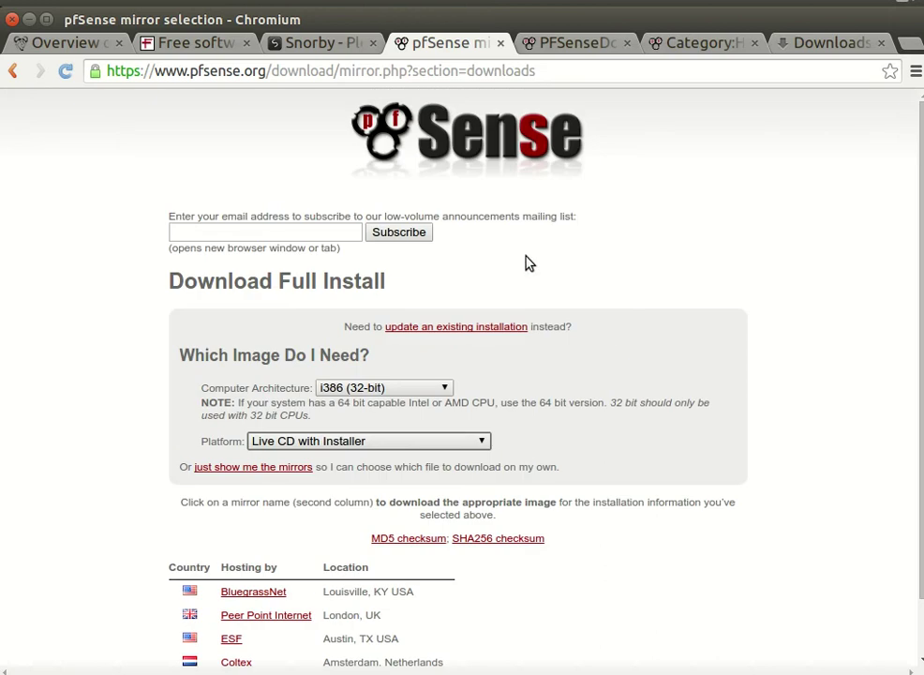
Step: From Chromium's downloads, show pfSense-LiveCD-2.2.2-RELEASE-i386.iso.gz in its Downloads folder and move that window over the browser
left_click(826, 43)
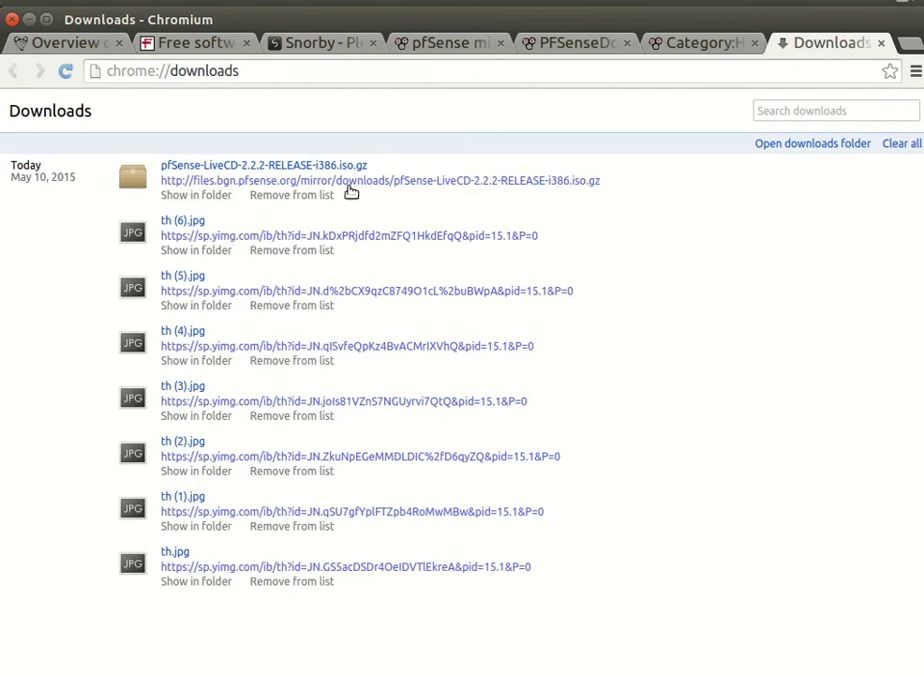
left_click(214, 197)
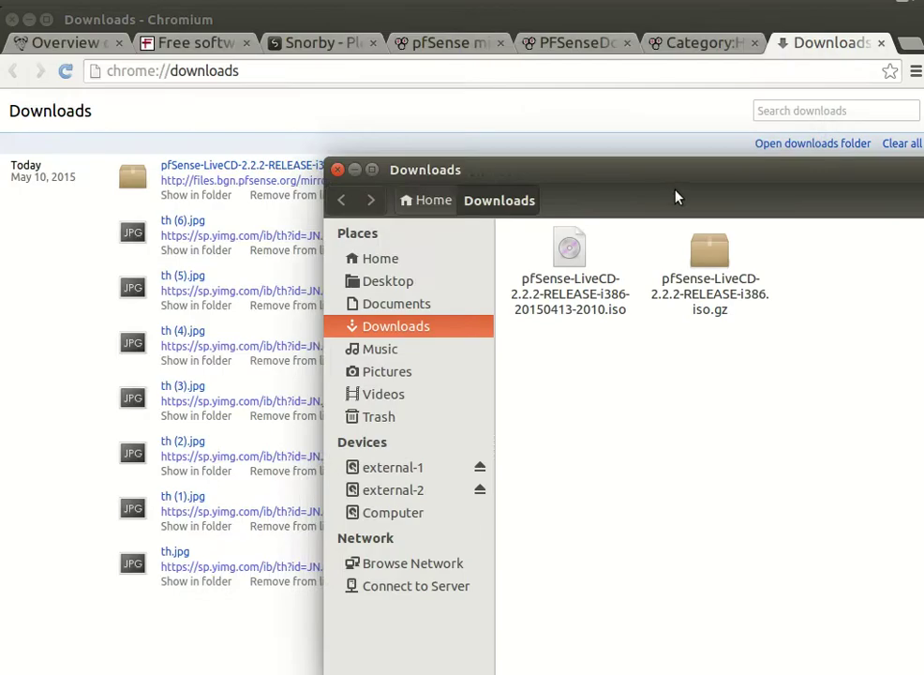
left_click_drag(676, 197, 442, 84)
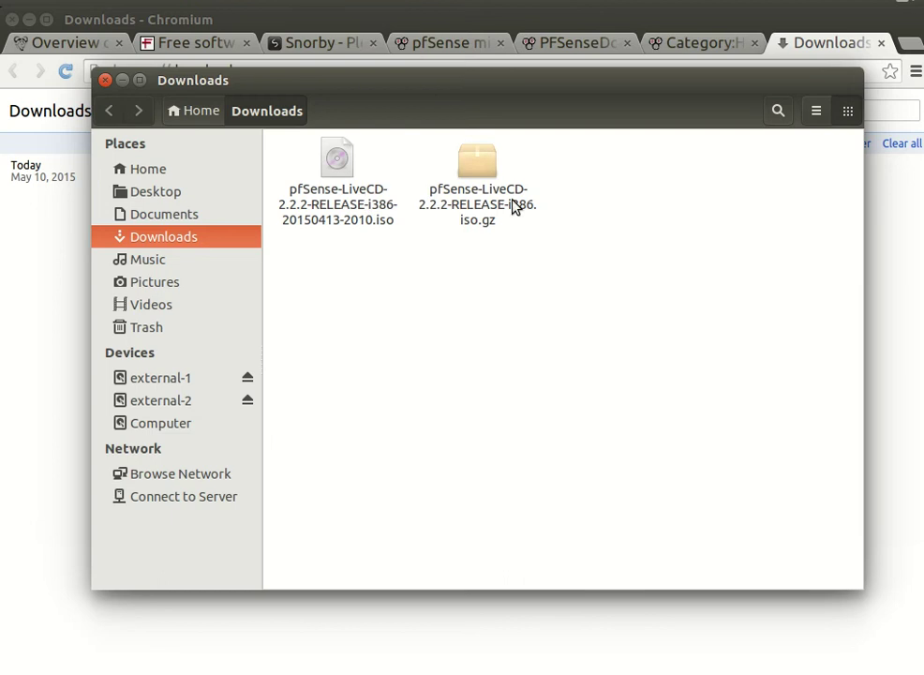
left_click(506, 201)
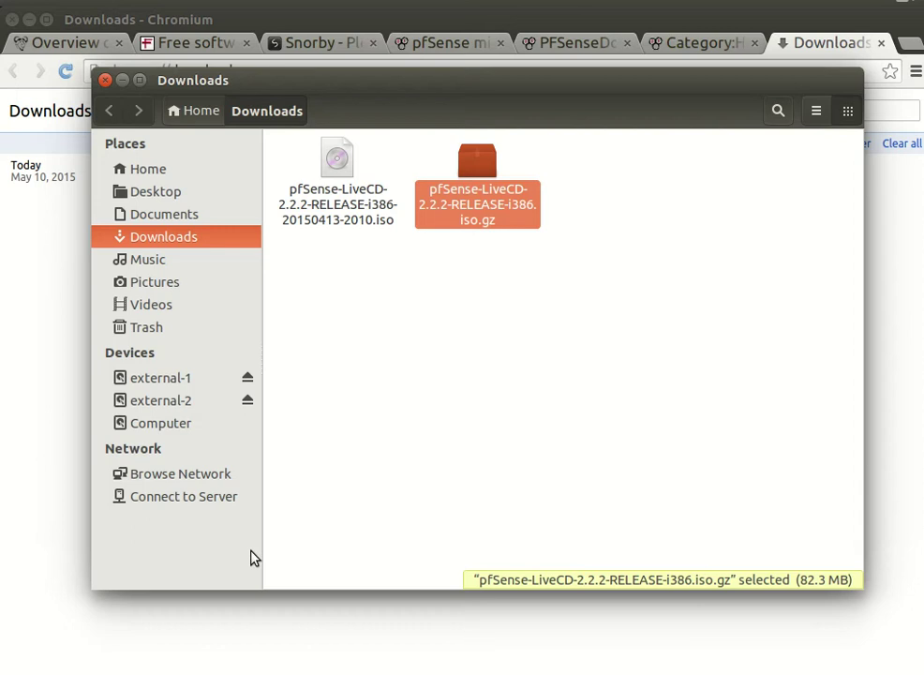
left_click(492, 433)
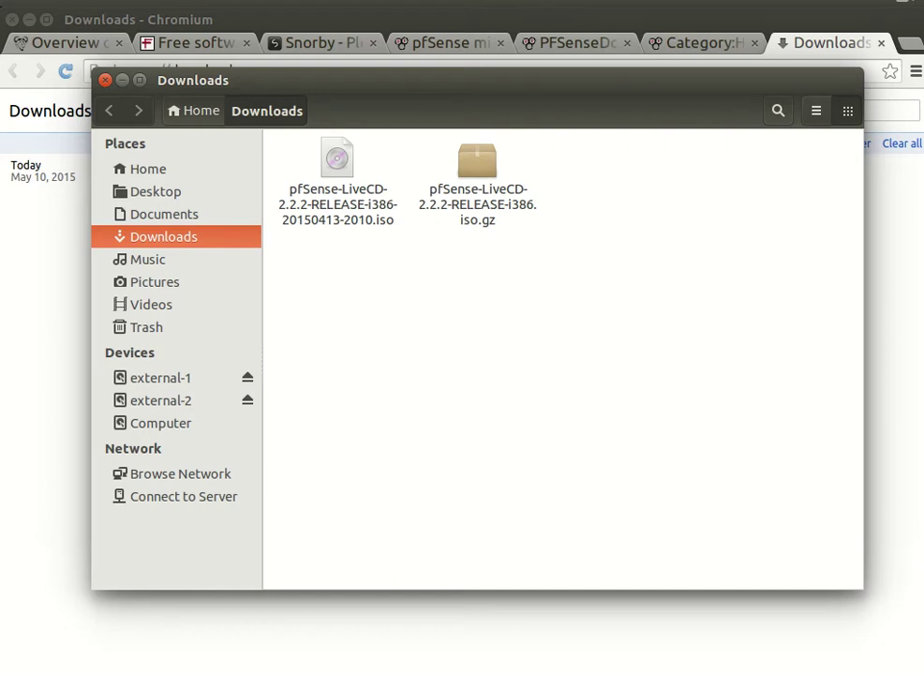
Step: Open a terminal and change into the Downloads folder
key("ctrl+alt+t")
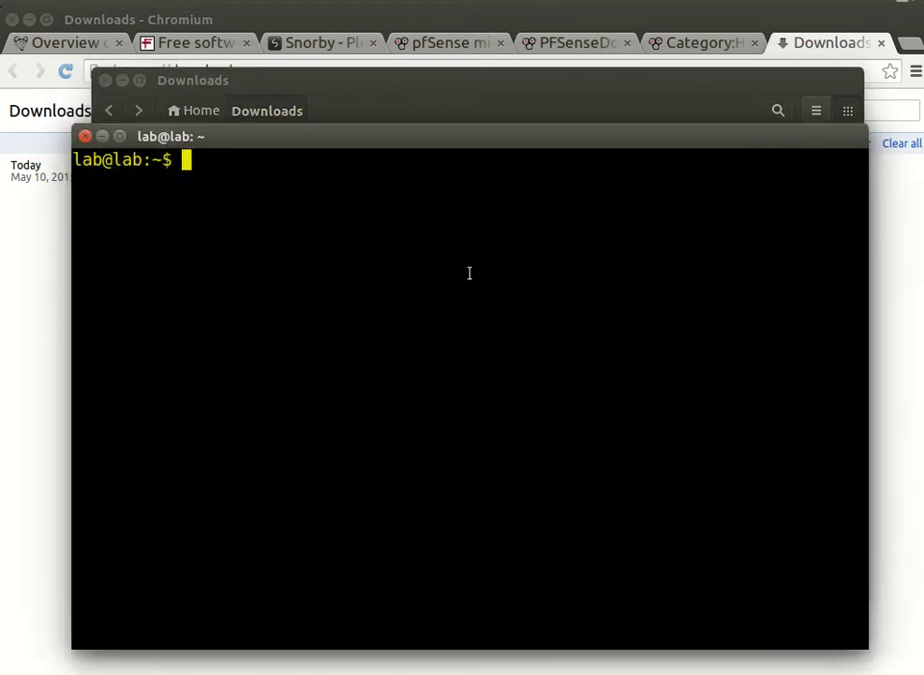
type("cd Do")
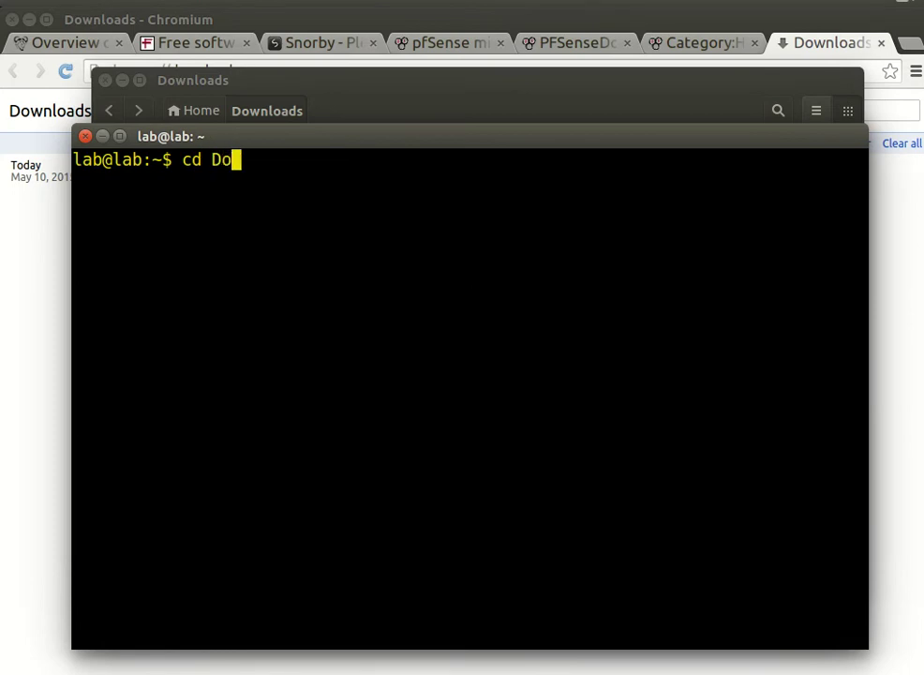
key("Tab")
key("Return")
Step: Type a tar -xzfv command on the pfSense .iso.gz archive, then cancel it
type("ta")
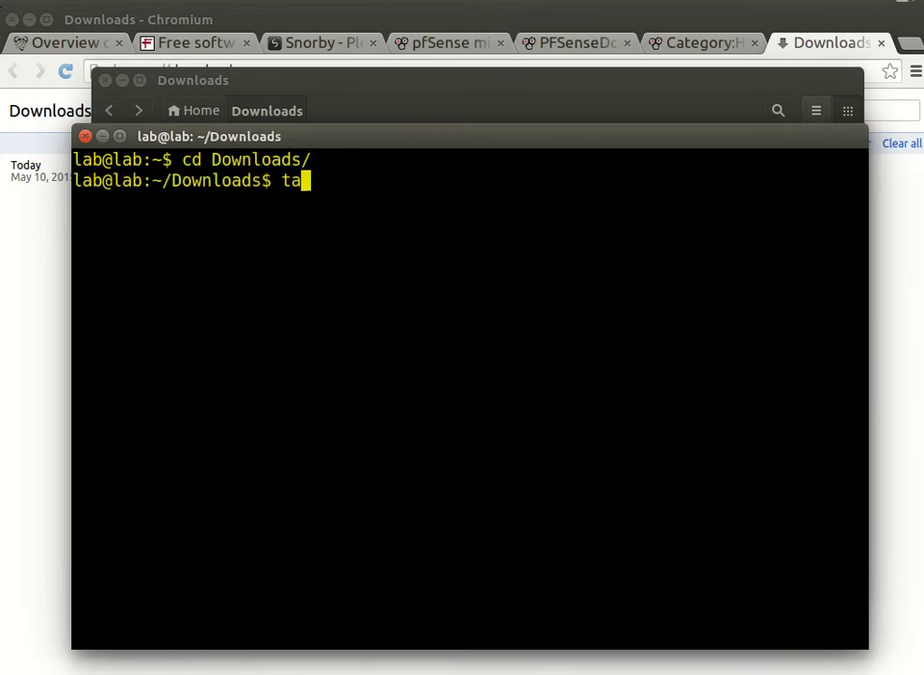
type("r -xz")
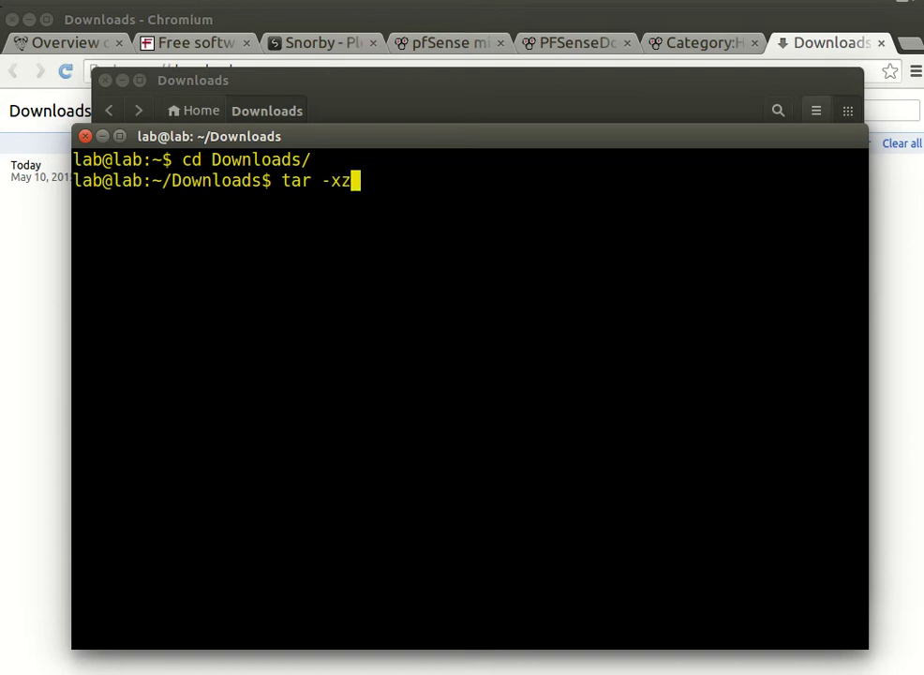
type("fv pf")
key("Tab")
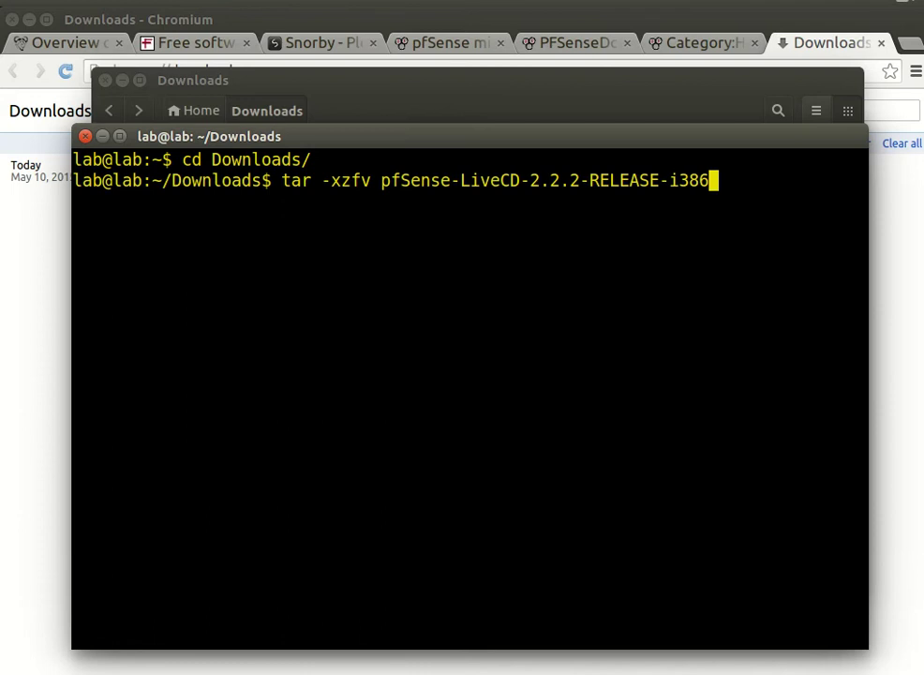
type(".")
key("Tab")
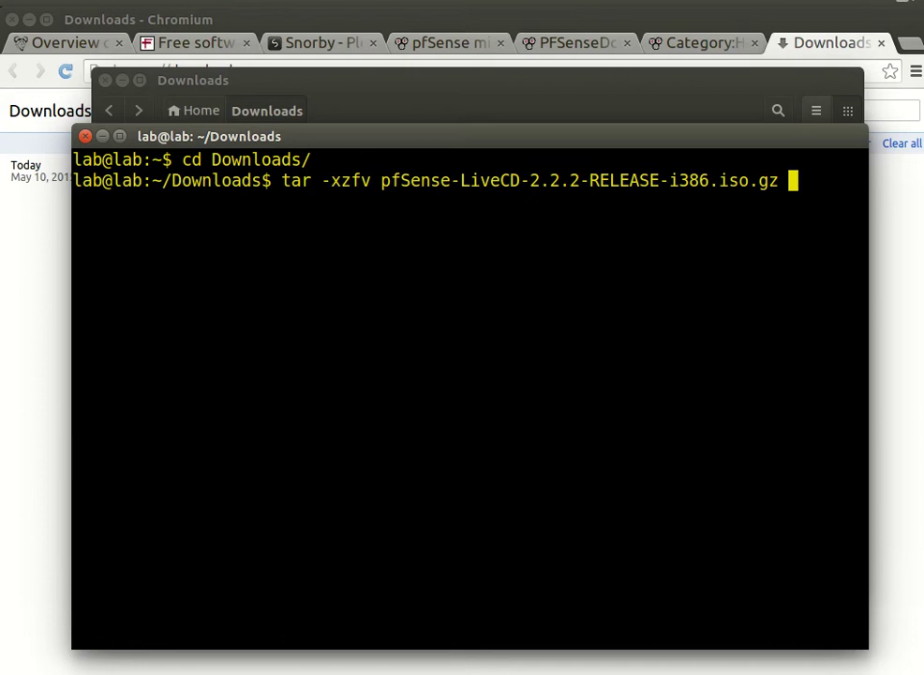
key("ctrl+c")
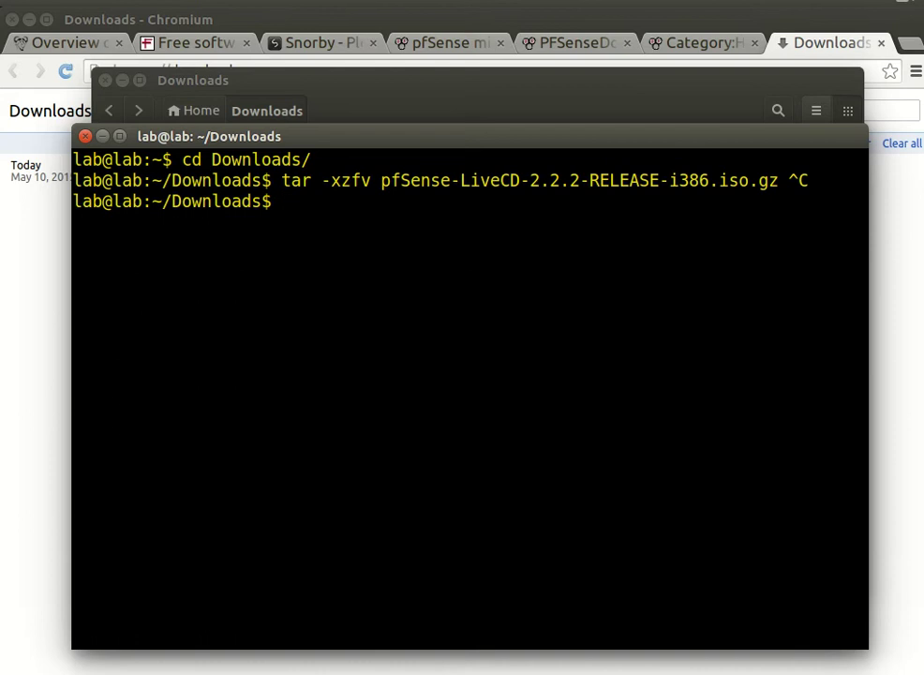
Step: Type a gunzip command on the pfSense archive, then cancel it
type("u")
type("zi")
key("BackSpace")
key("BackSpace")
key("BackSpace")
type("gunz")
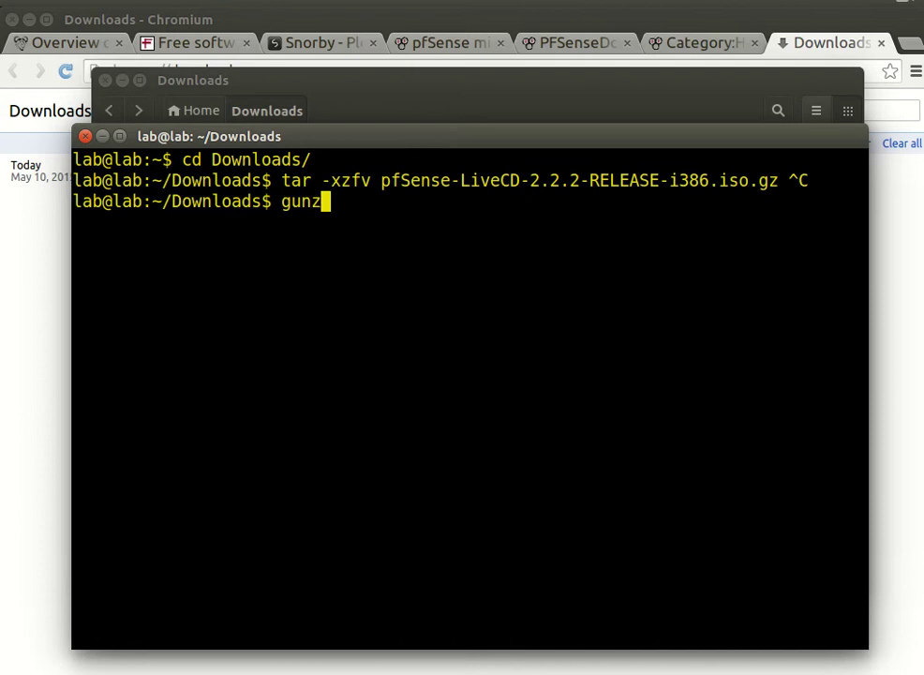
type("ip pf")
key("Tab")
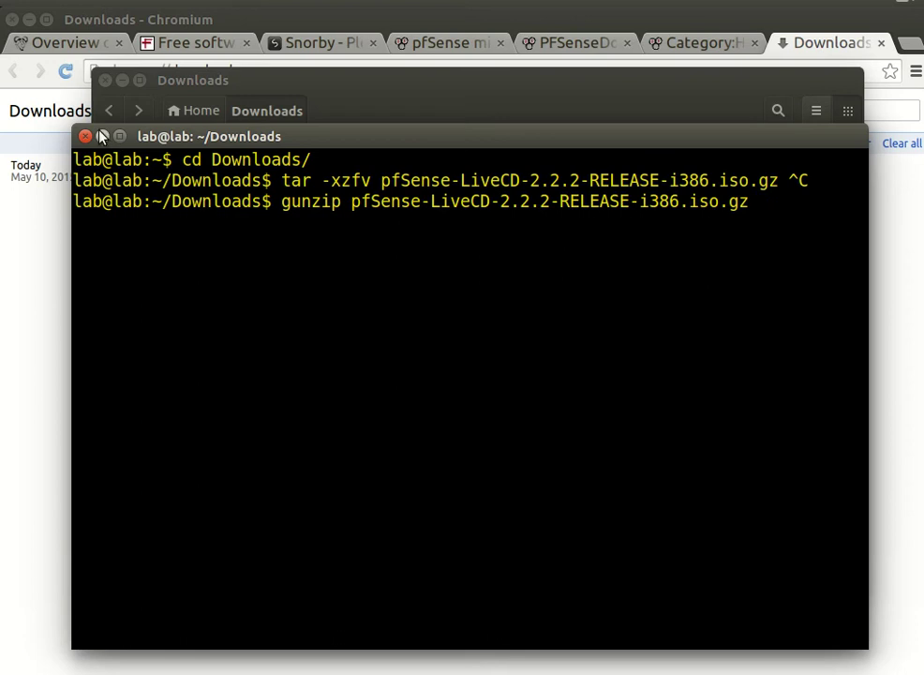
key("ctrl+c")
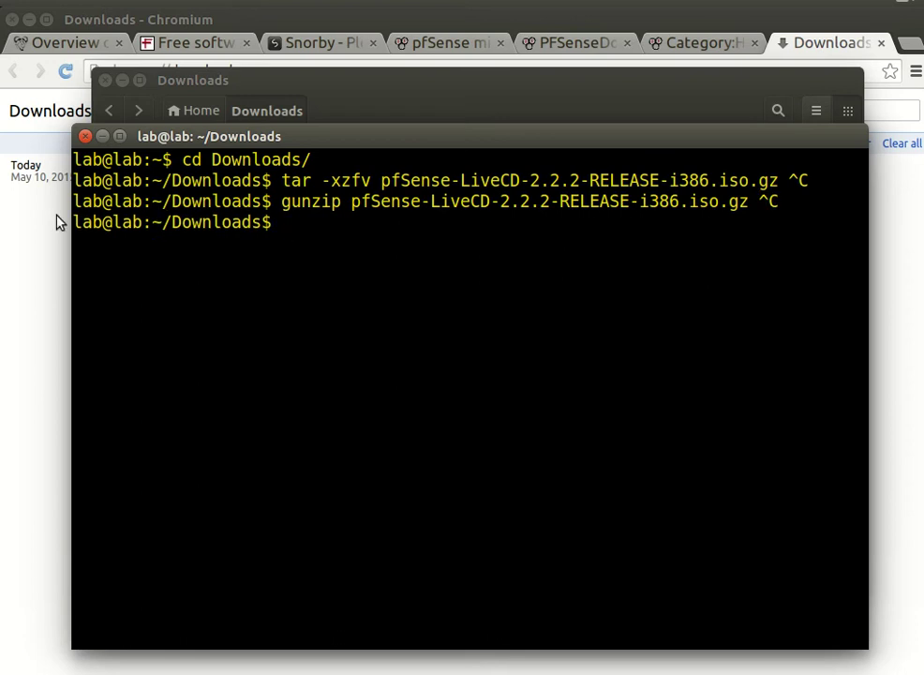
Step: Close the terminal and minimize the Downloads folder window
left_click(102, 136)
left_click(200, 152)
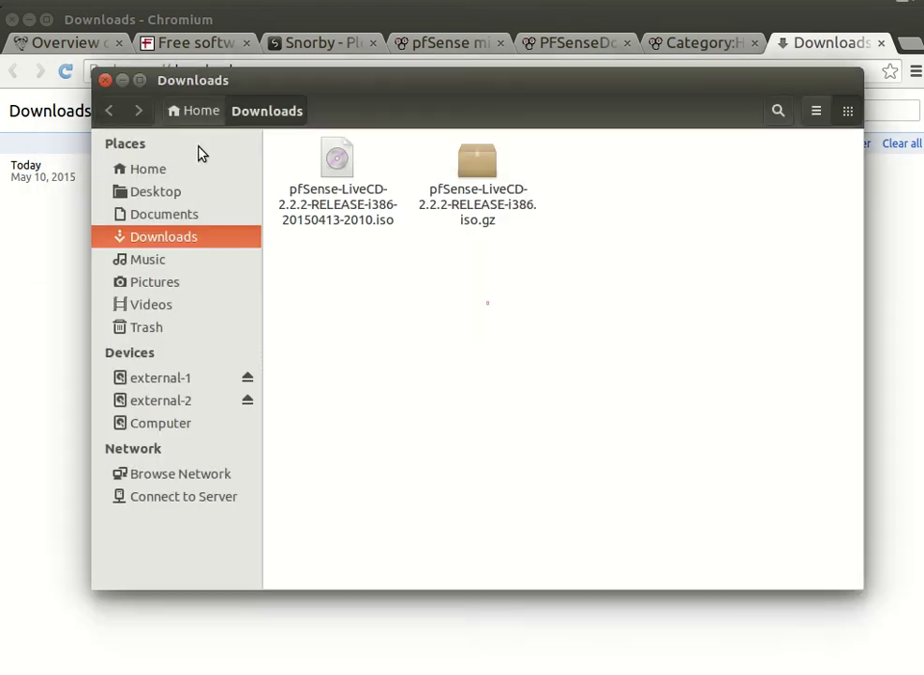
left_click(121, 80)
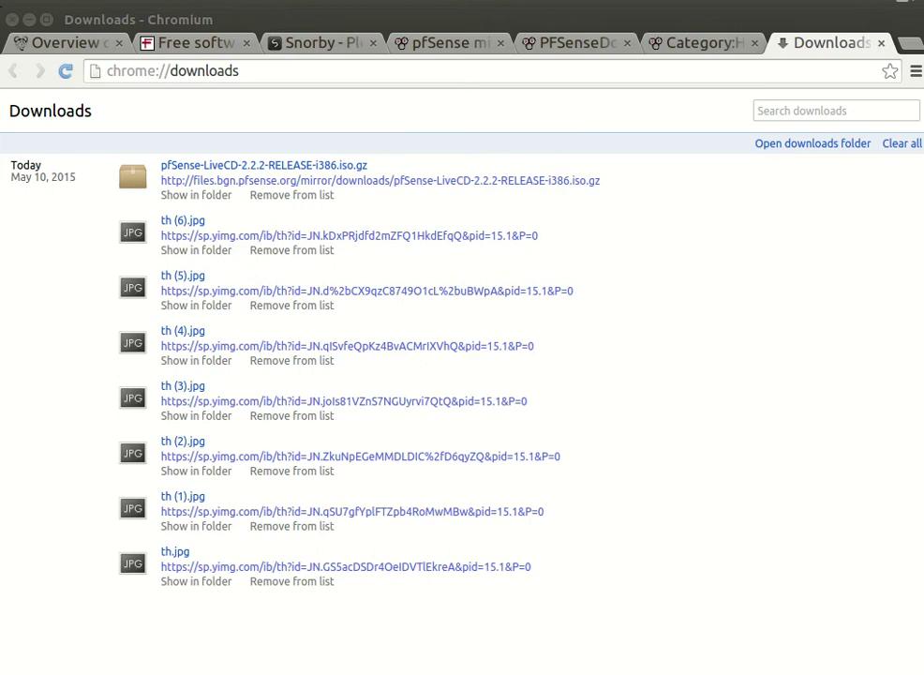
left_click(908, 43)
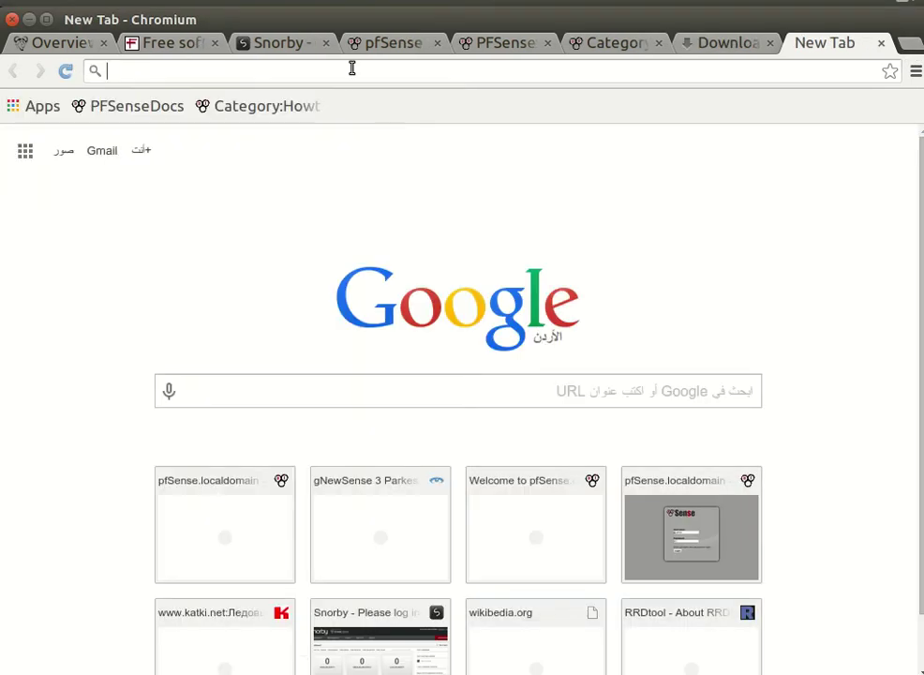
left_click(353, 68)
type("www")
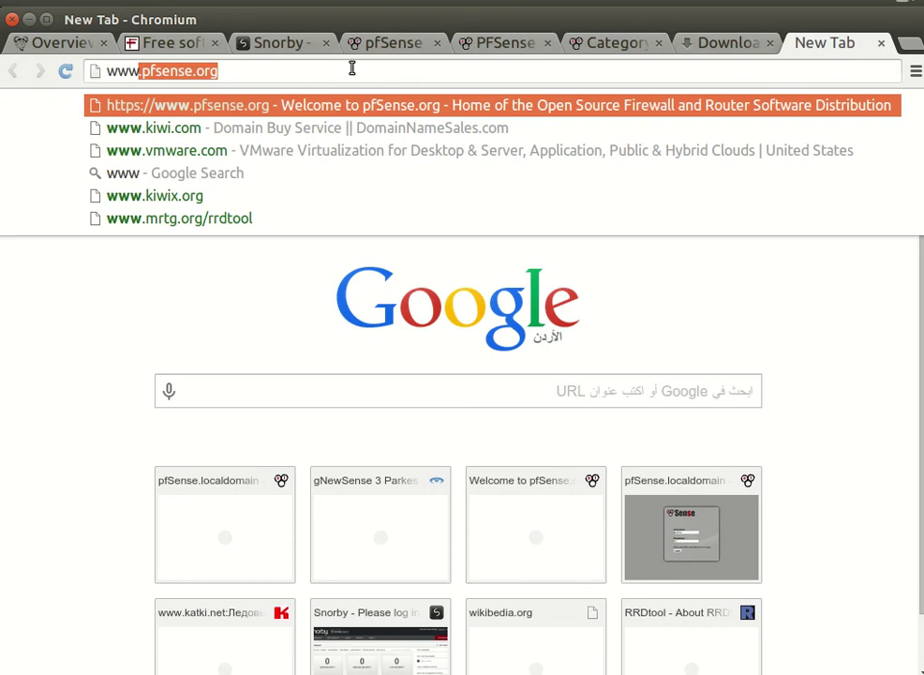
type(".")
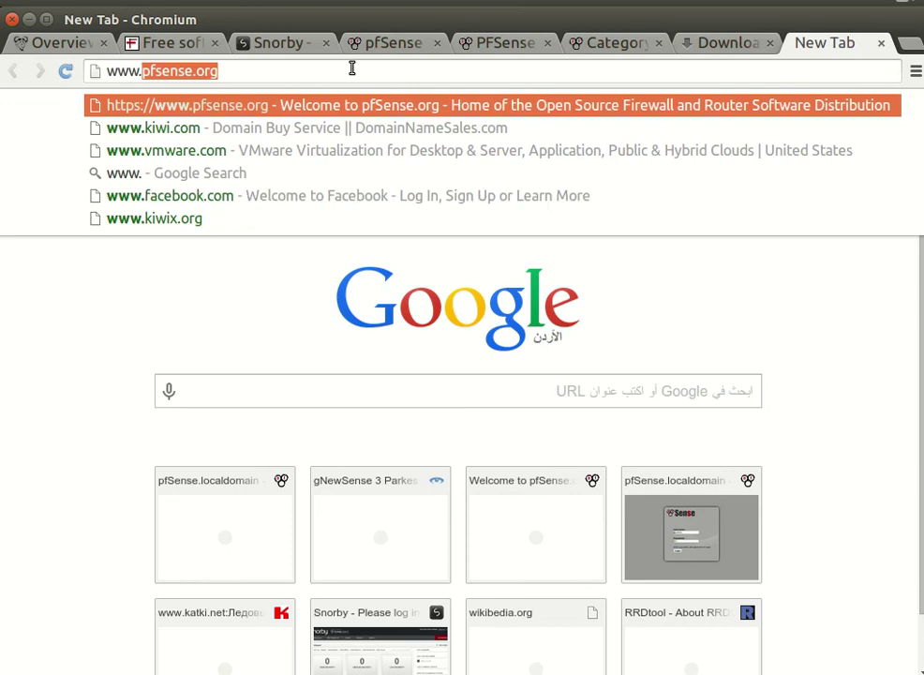
type("vi")
key("Return")
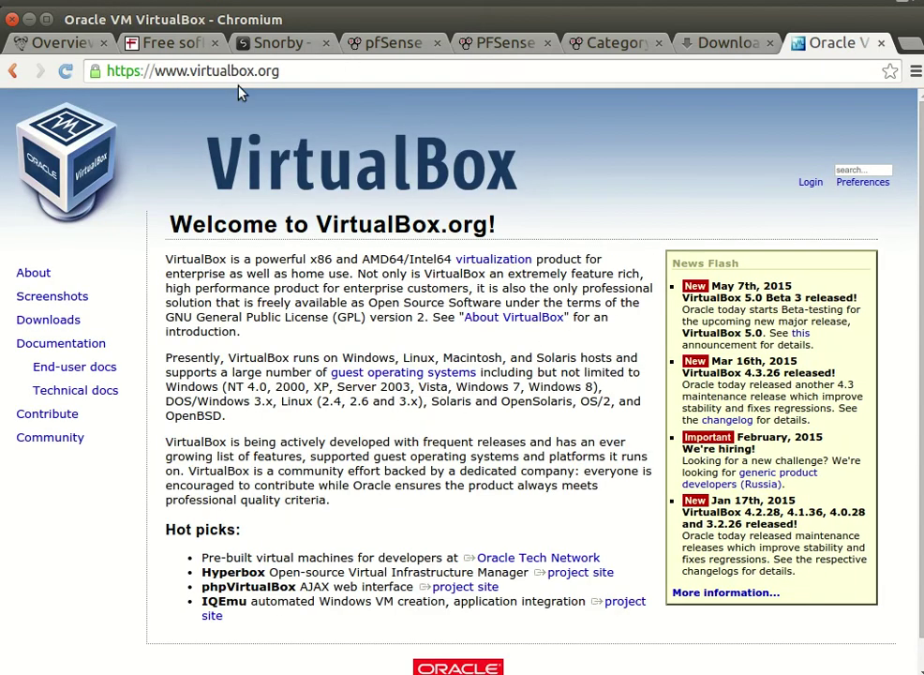
left_click(193, 70)
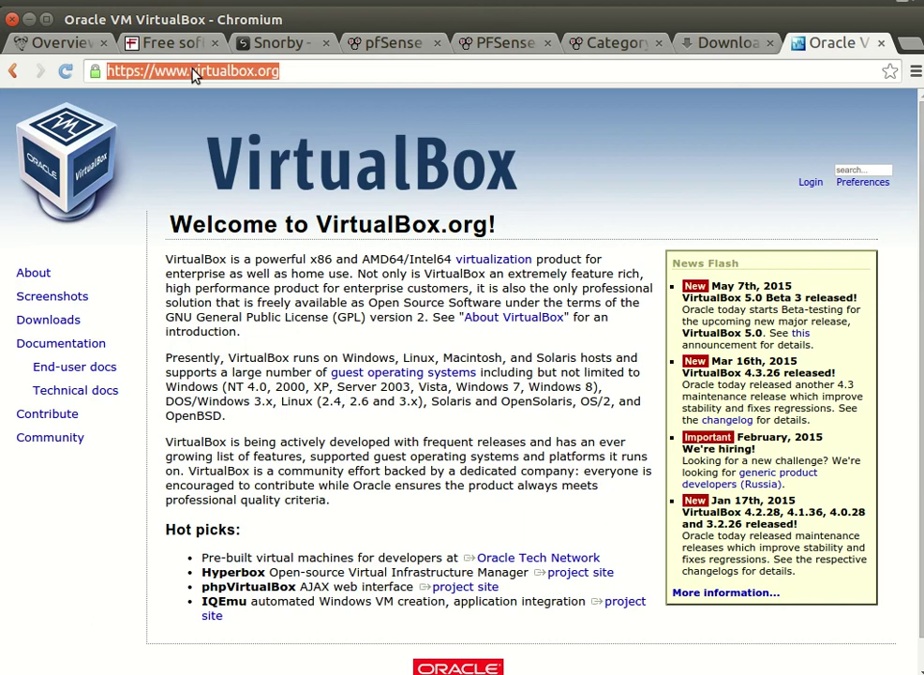
type("www")
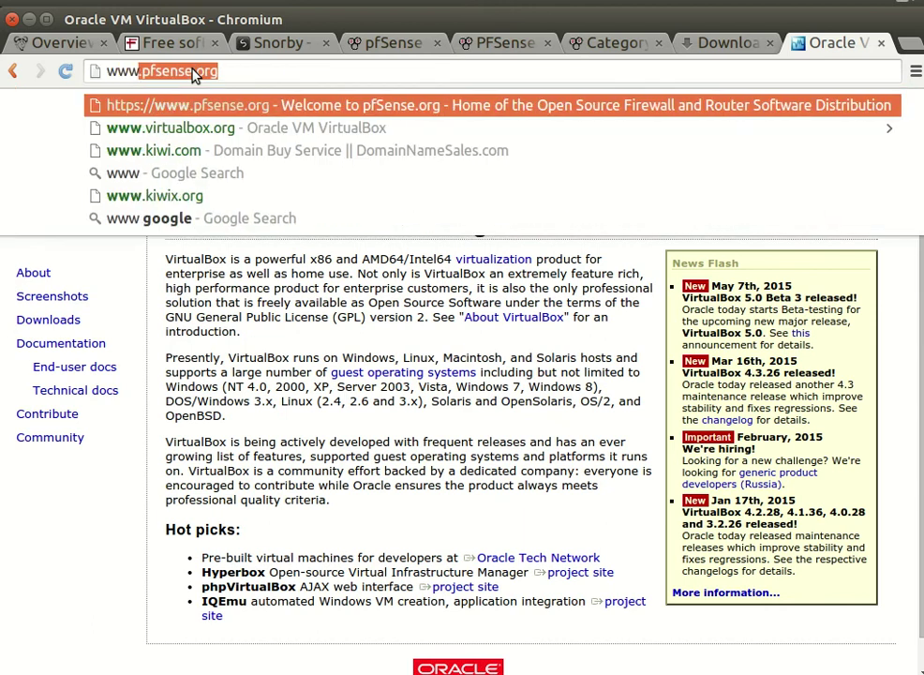
type(".vm")
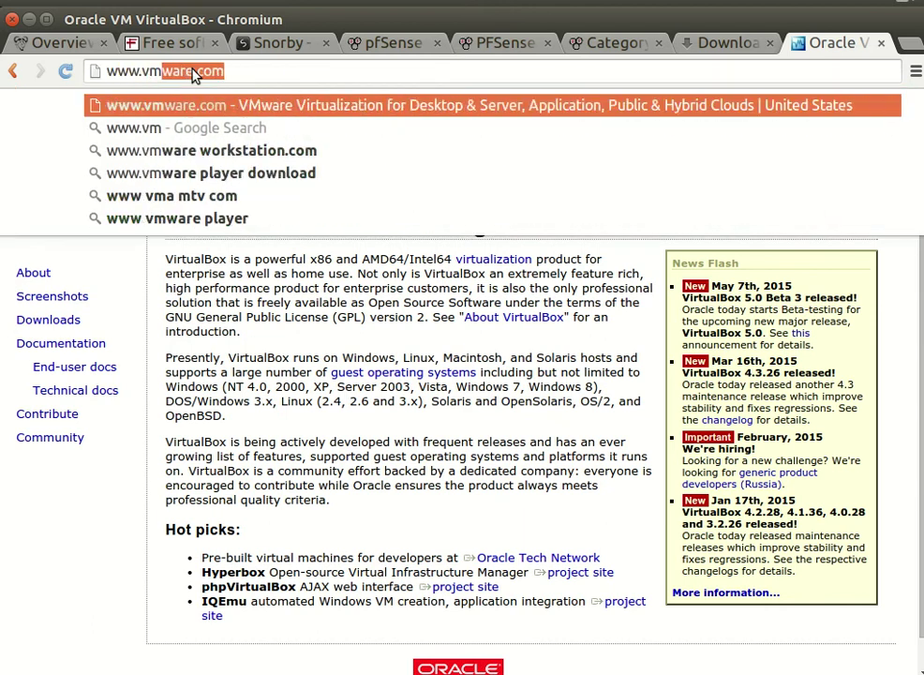
key("Return")
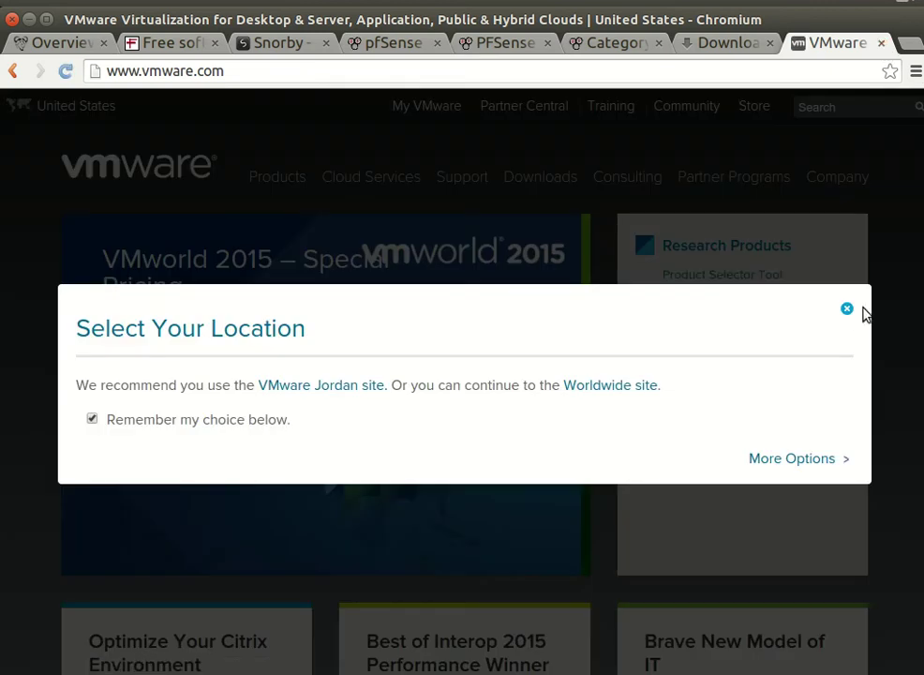
left_click(846, 313)
left_click(881, 43)
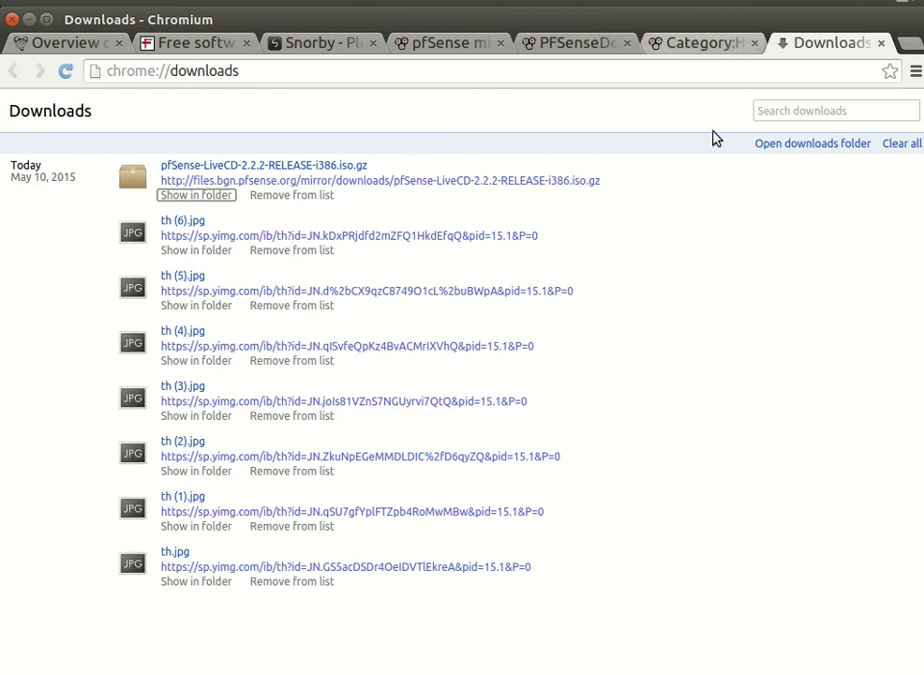
Step: Search Google for 'vmware player' in a new tab, then close it
left_click(909, 43)
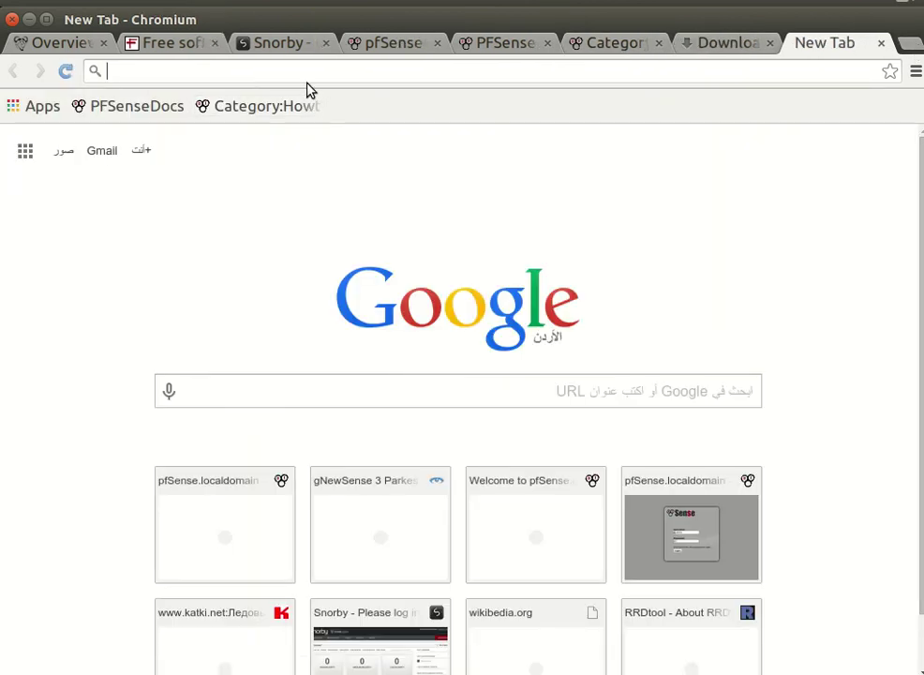
type("vmware.com")
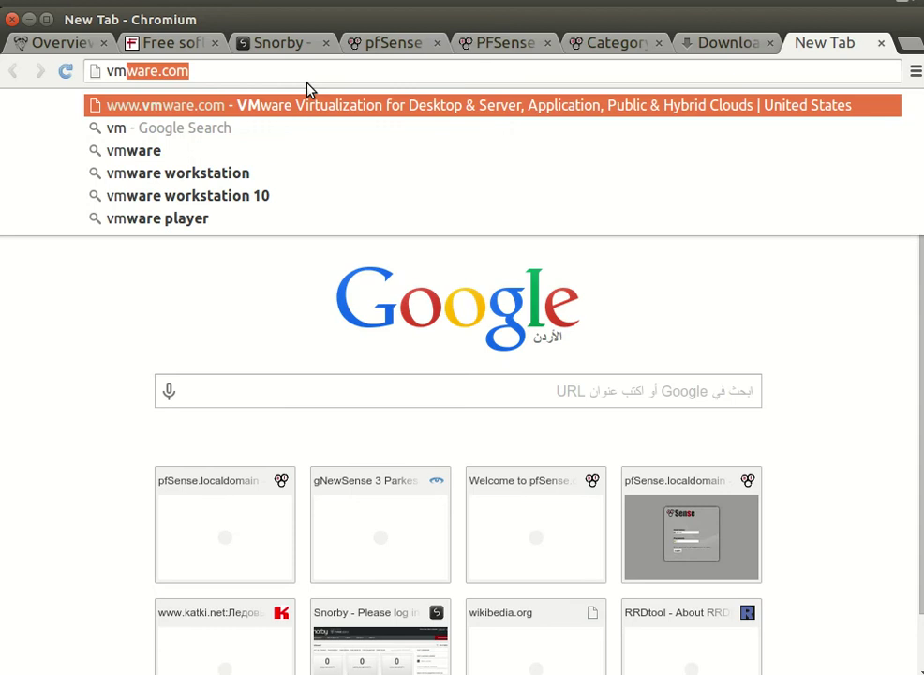
left_click(251, 221)
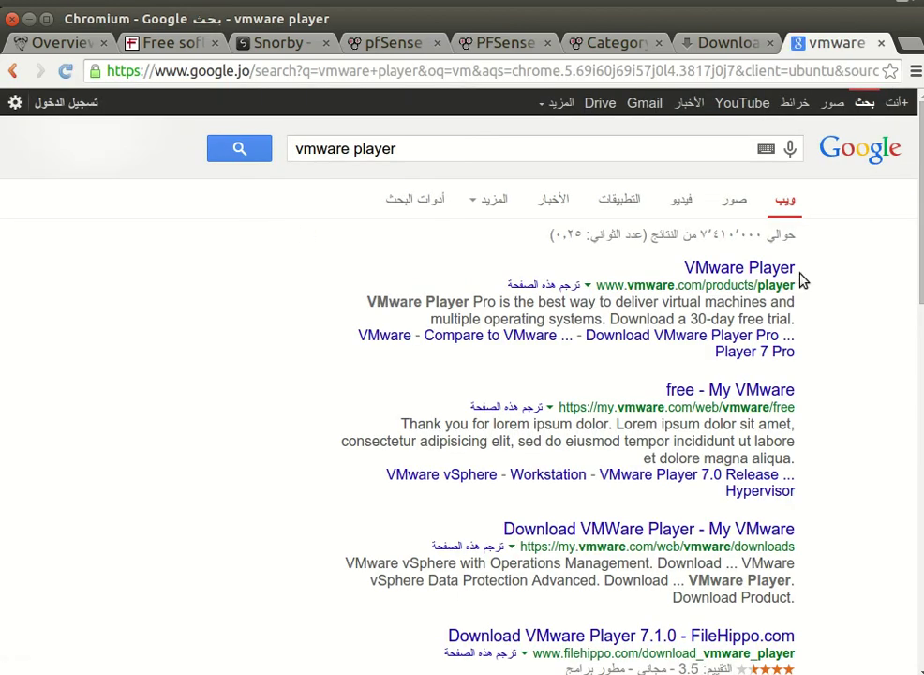
left_click(881, 43)
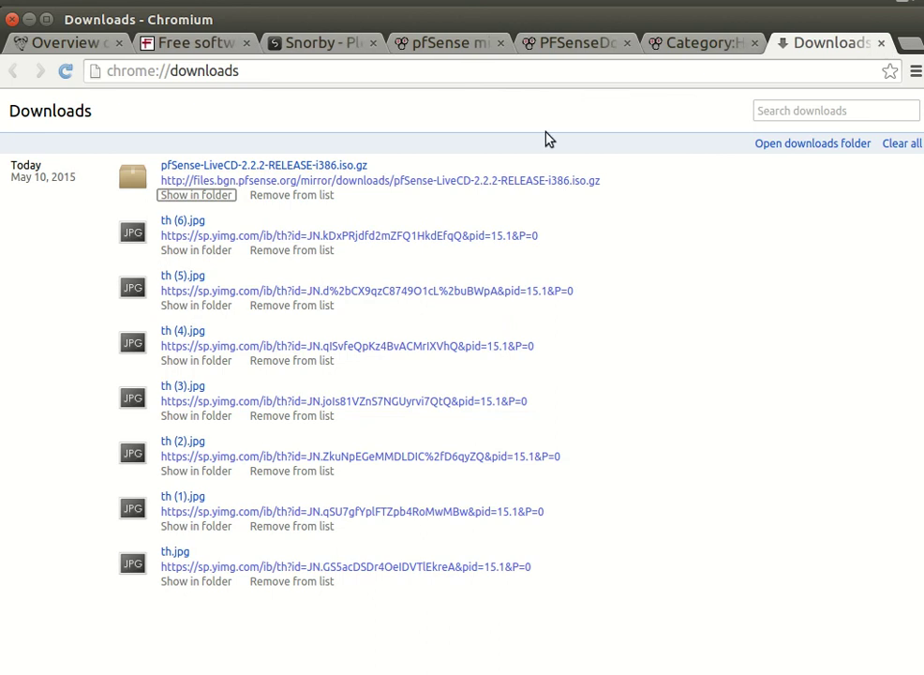
Step: Remove the pfsense virtual machine in VirtualBox Manager, deleting all its files
left_click(29, 19)
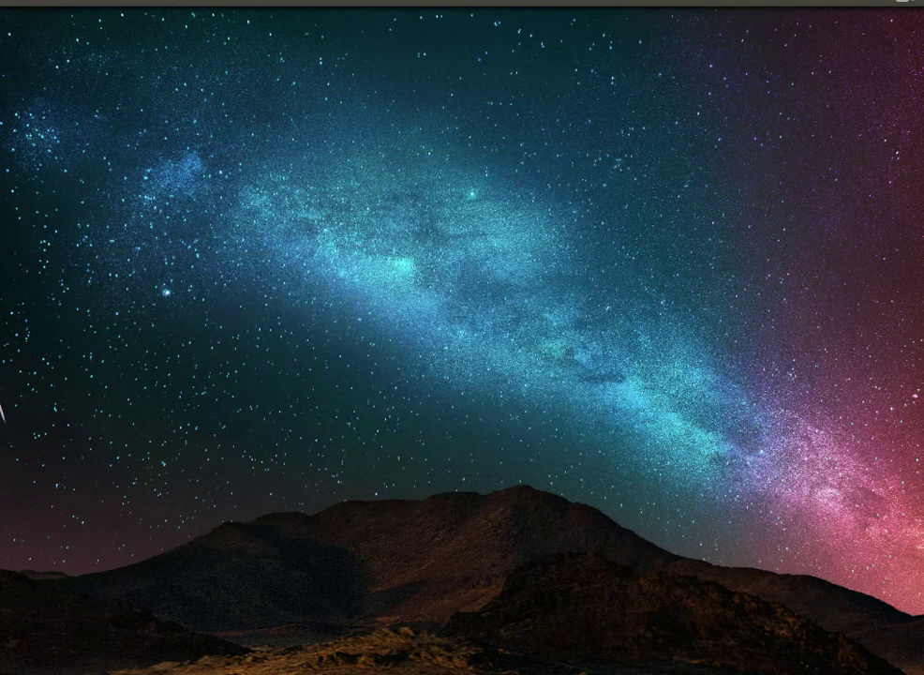
key("alt+Tab")
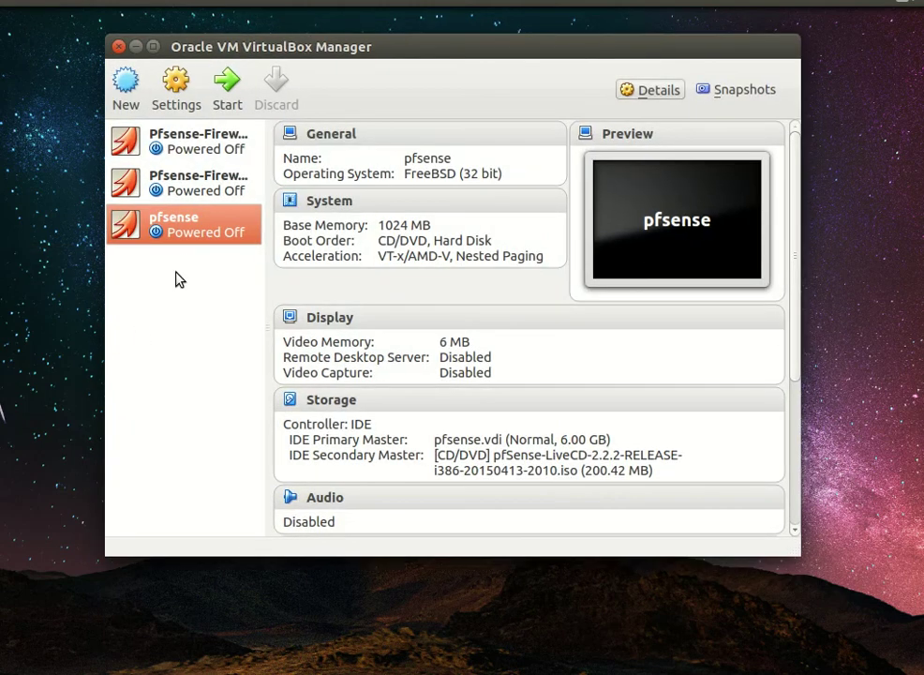
right_click(183, 239)
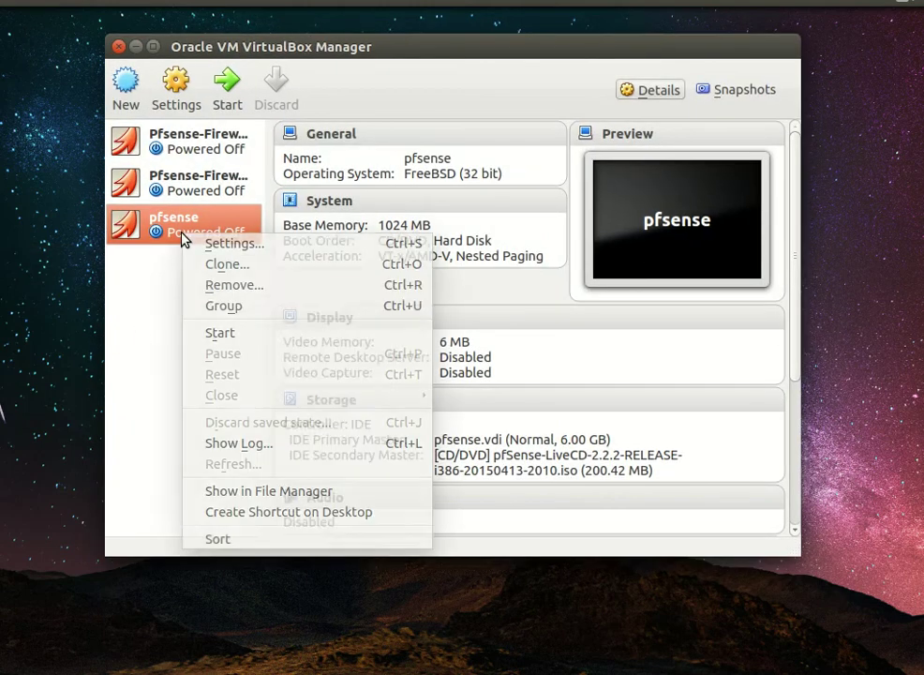
left_click(266, 286)
left_click(562, 374)
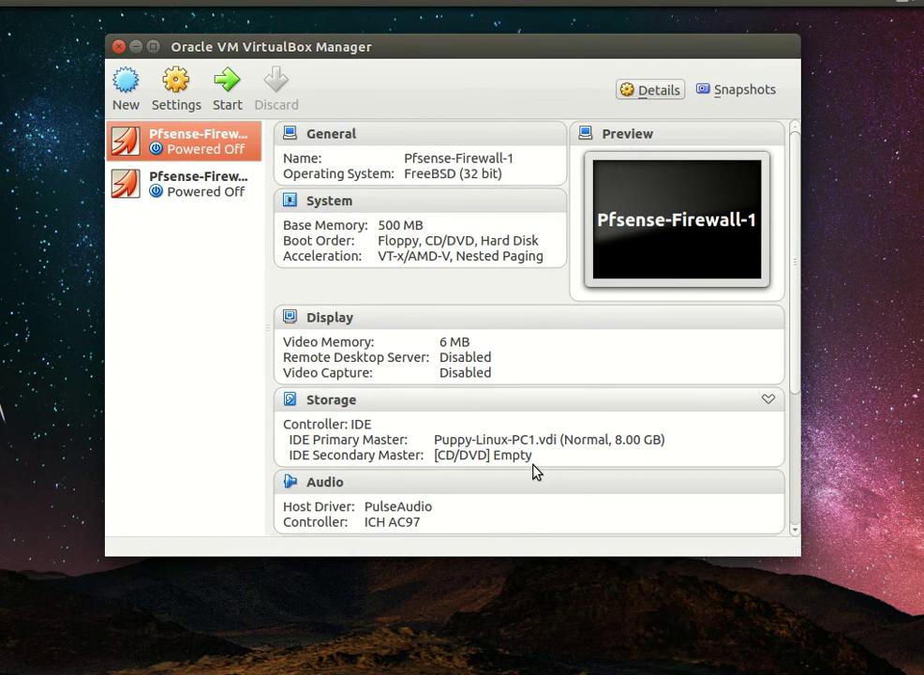
Step: Start a new virtual machine named pfsense with type BSD, FreeBSD (32 bit)
left_click(128, 94)
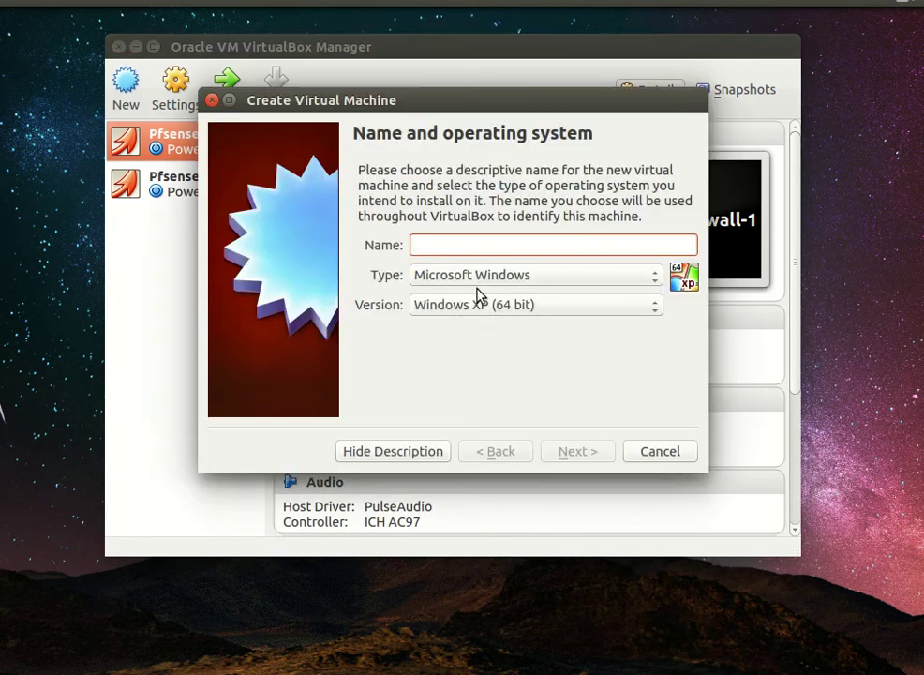
type("pf")
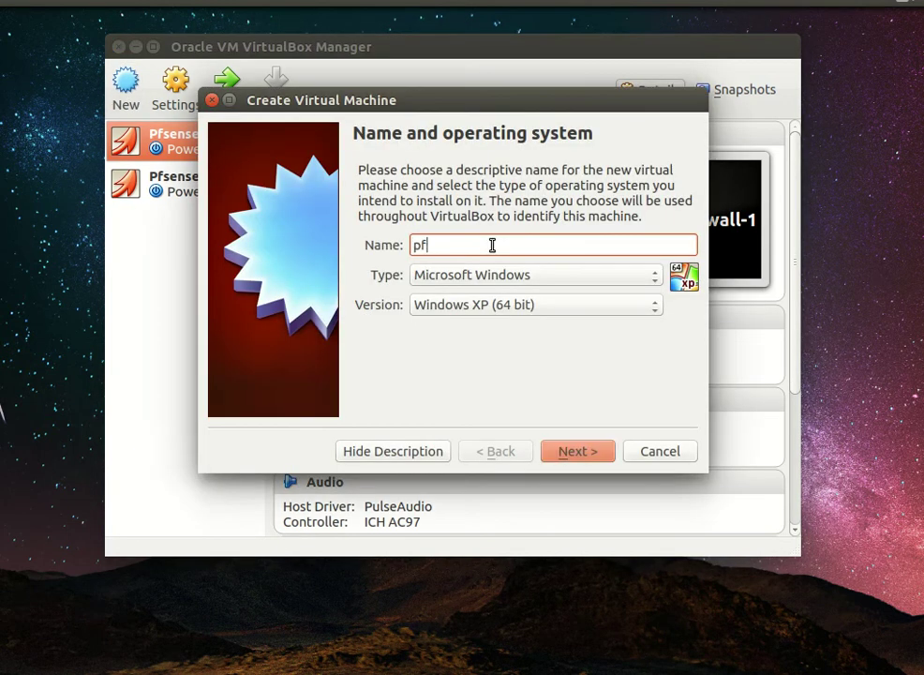
type("sense")
left_click(505, 275)
left_click(507, 346)
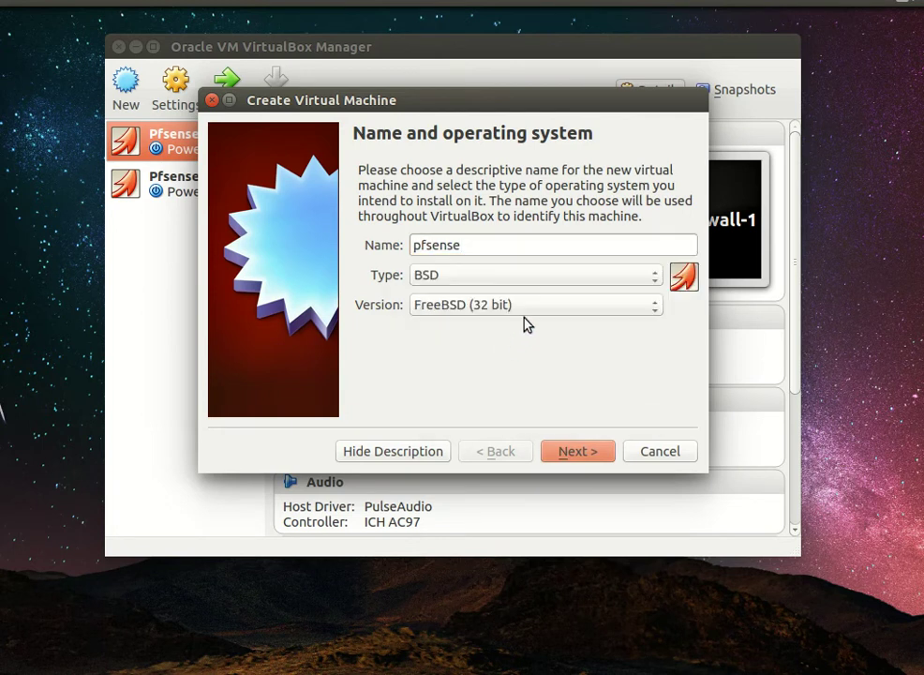
left_click(572, 455)
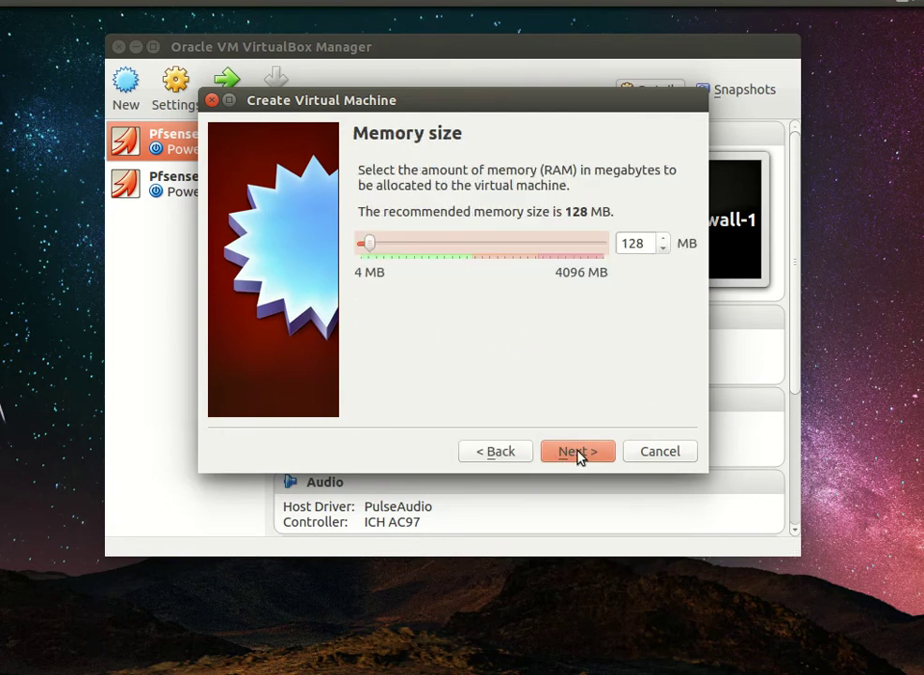
Step: Give the machine 512 MB of memory and choose to create a new virtual hard drive
double_click(642, 242)
type("500")
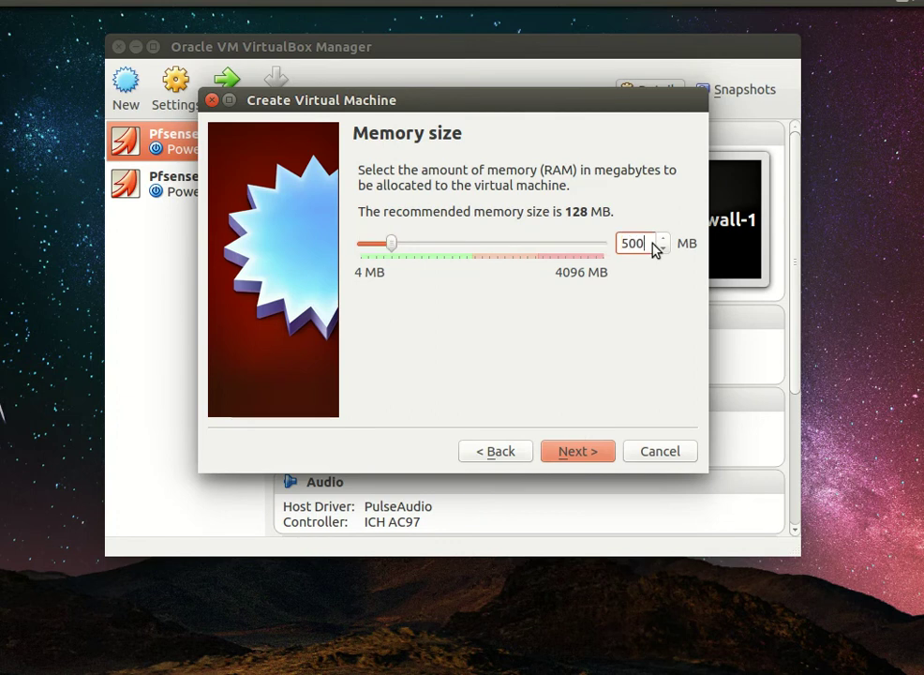
key("BackSpace")
key("BackSpace")
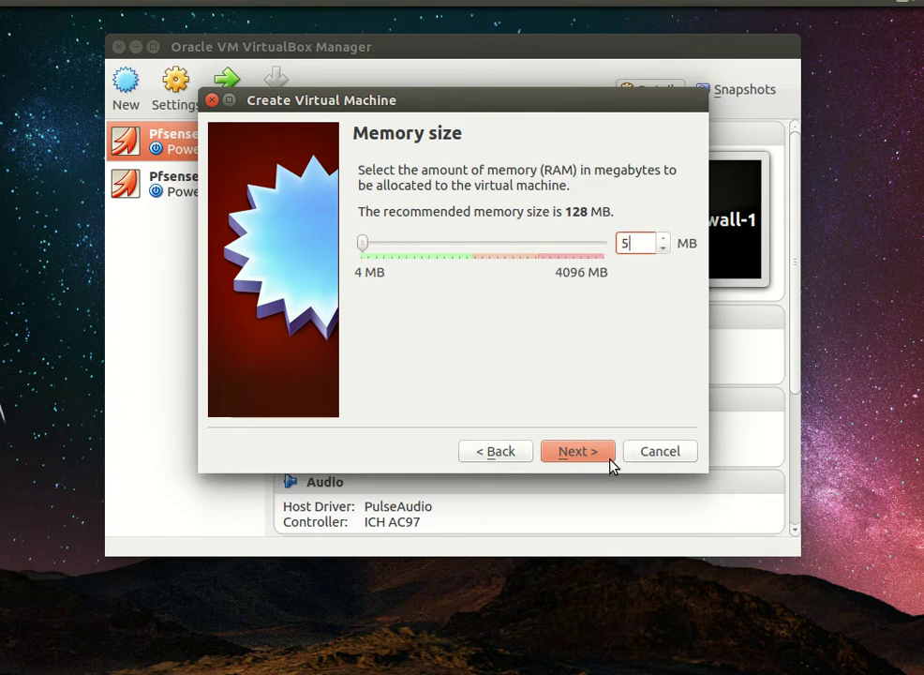
type("12")
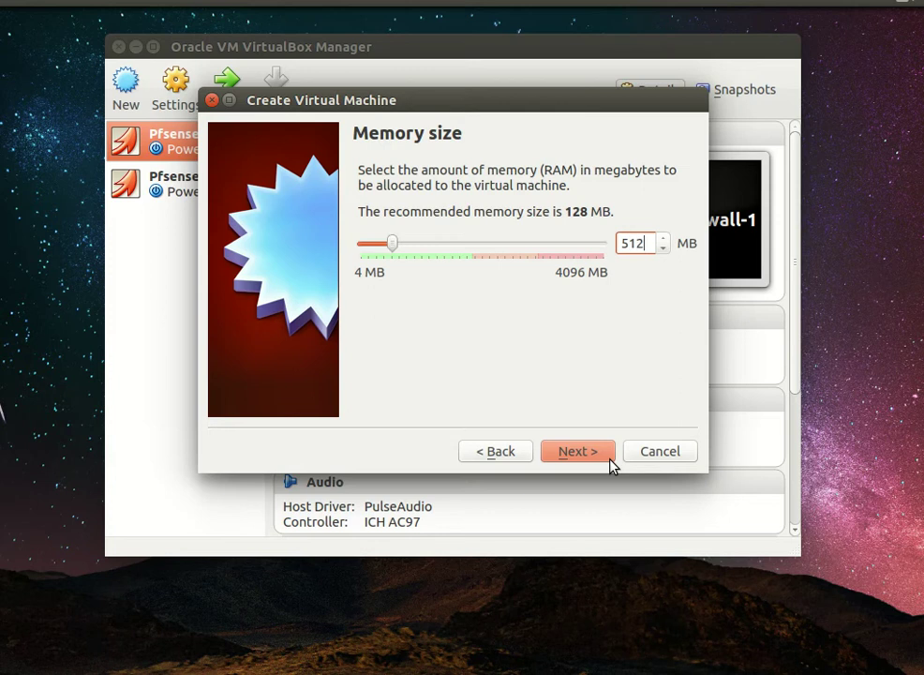
left_click(605, 462)
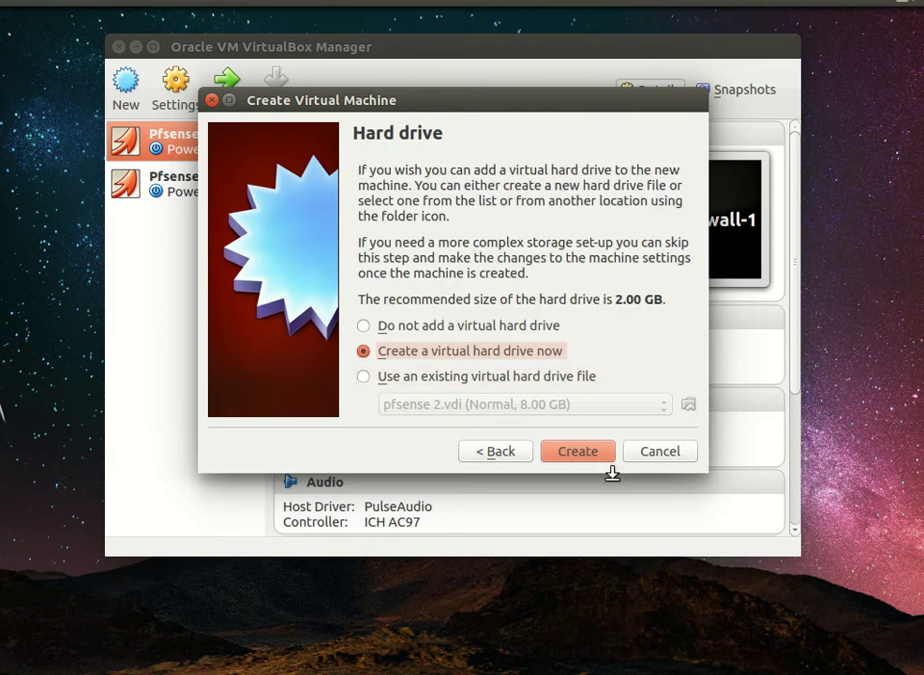
left_click(600, 457)
Step: Create a dynamically allocated 6.00 GB VDI disk to finish the pfsense machine
left_click(626, 491)
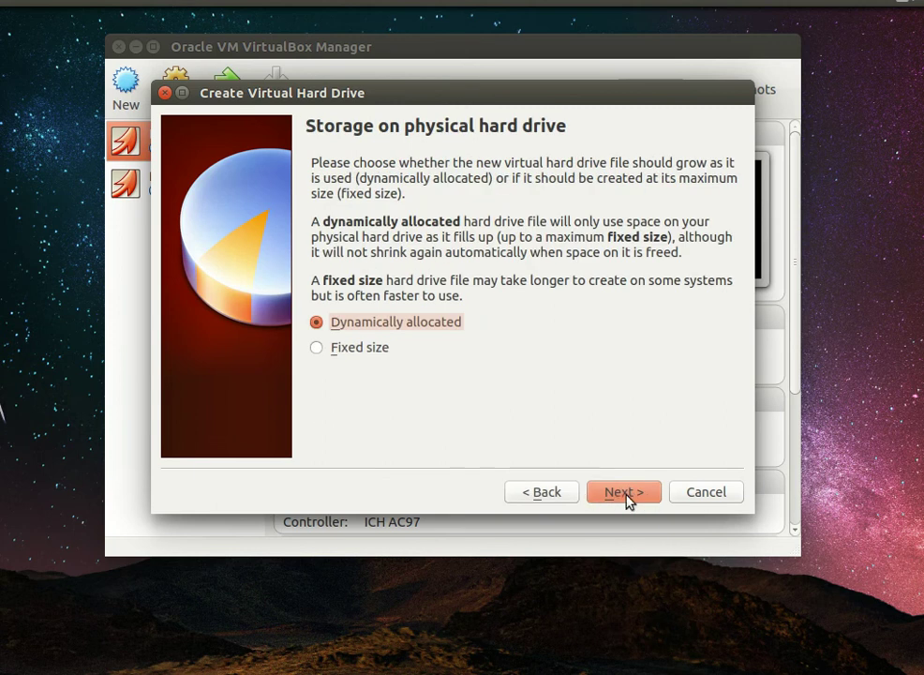
left_click(626, 495)
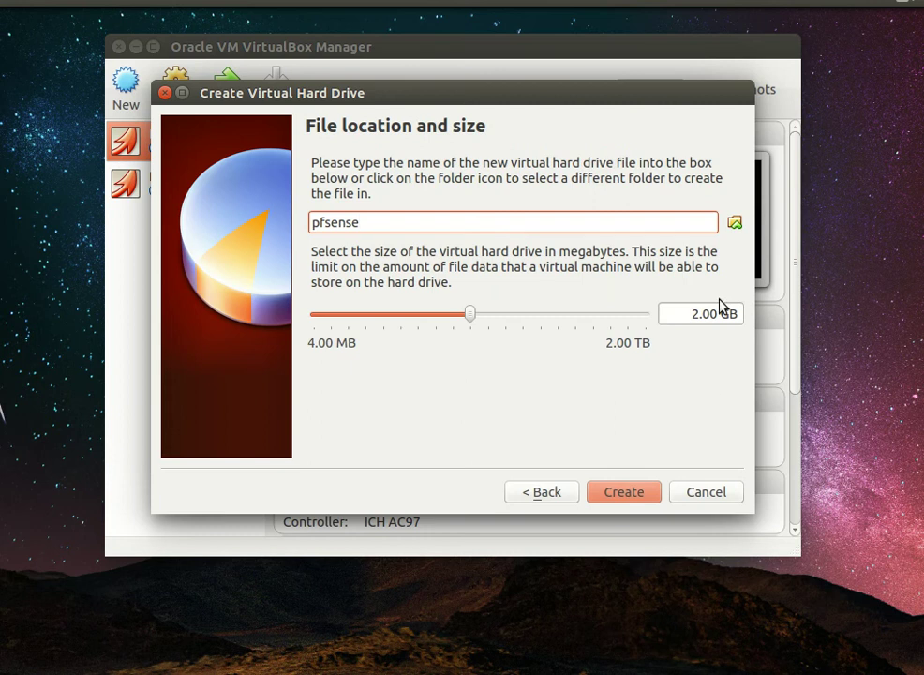
left_click_drag(700, 320, 694, 335)
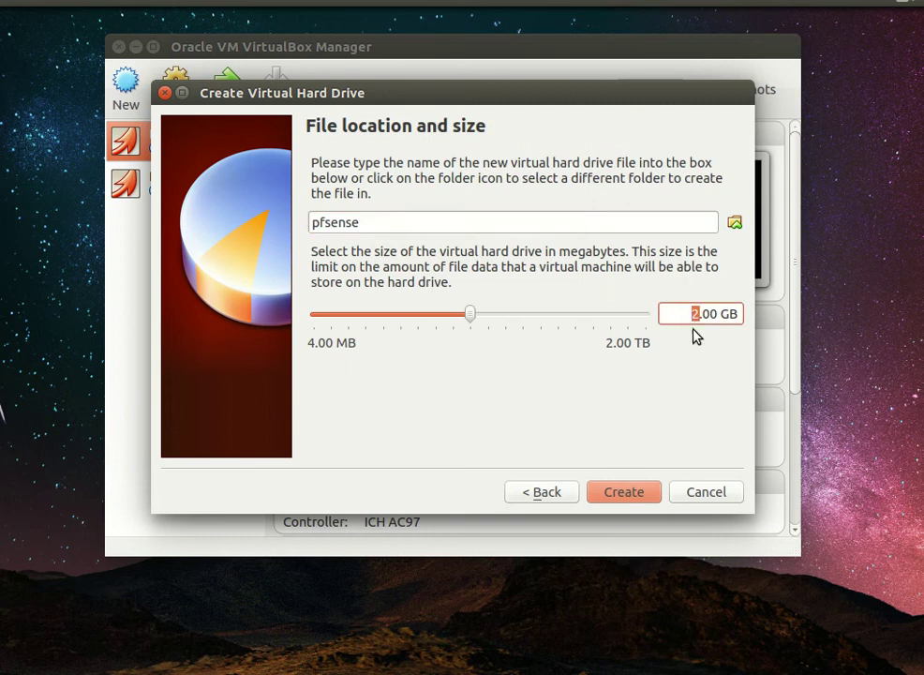
type("6")
left_click(633, 494)
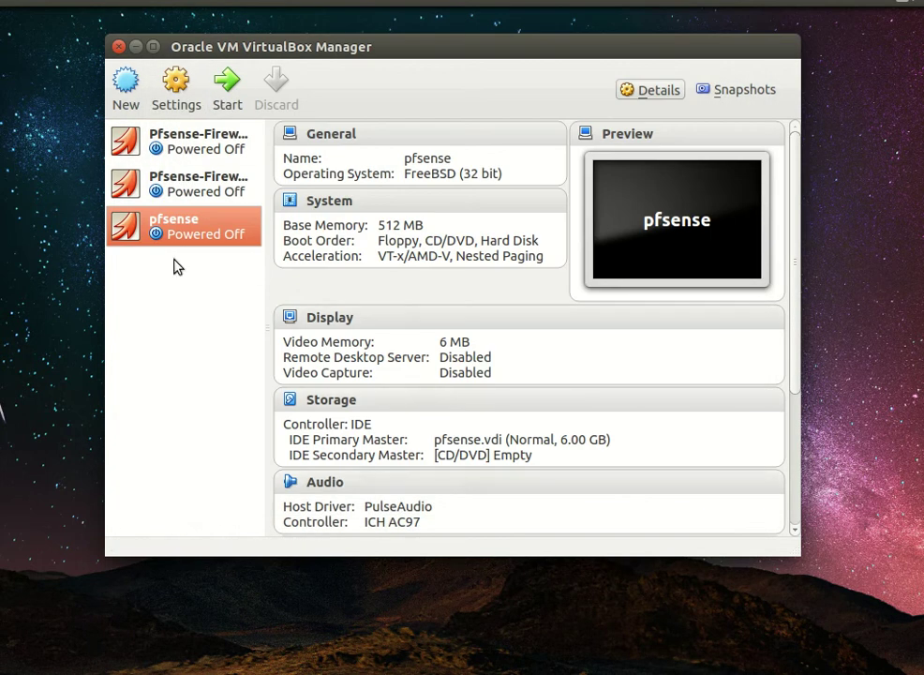
Step: Open the pfsense machine's settings and remove Floppy from the boot order
right_click(191, 217)
left_click(214, 225)
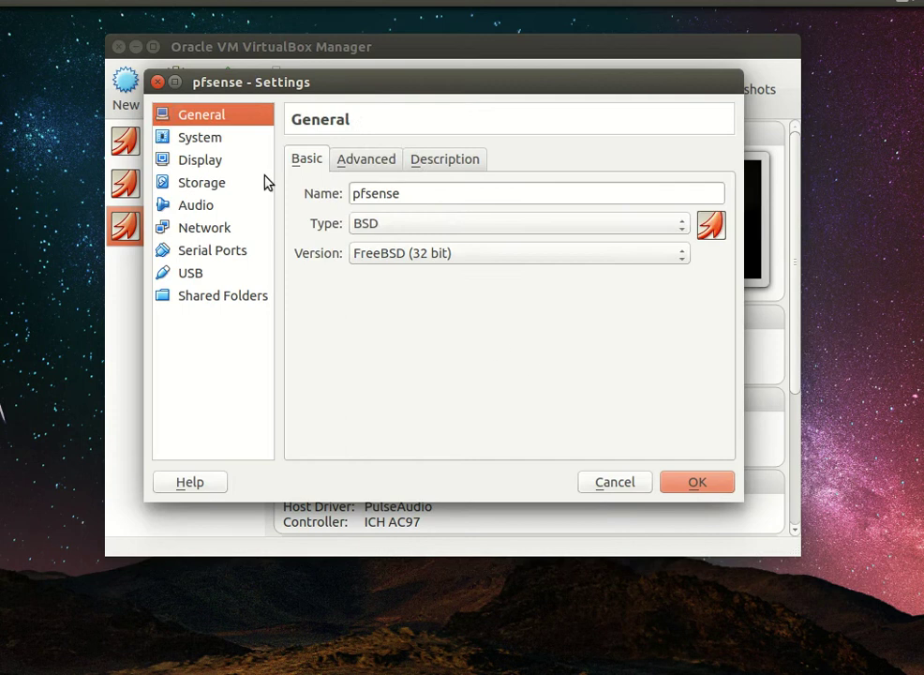
left_click(237, 141)
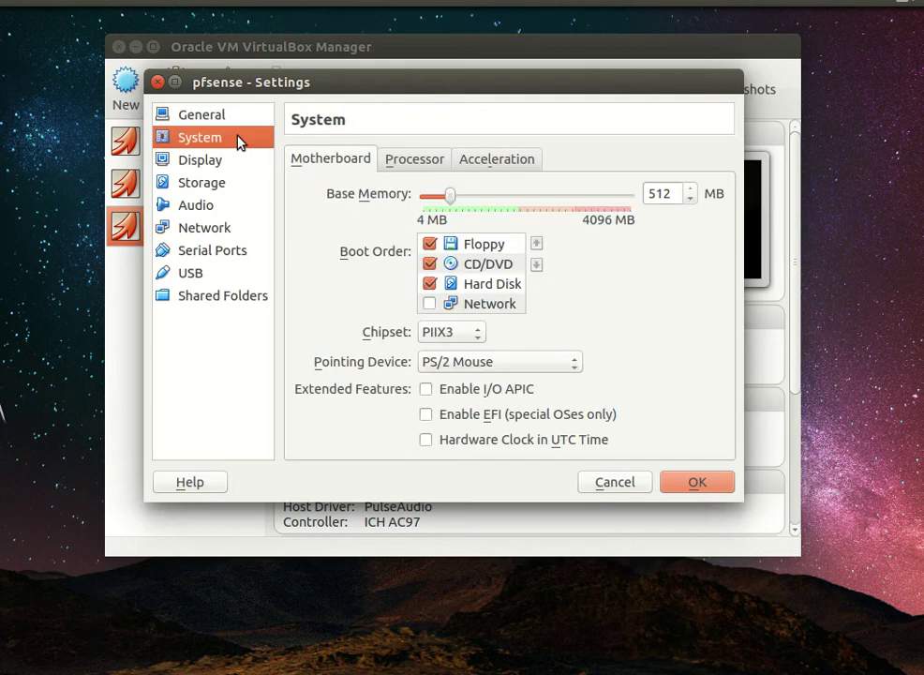
left_click(430, 245)
left_click(416, 161)
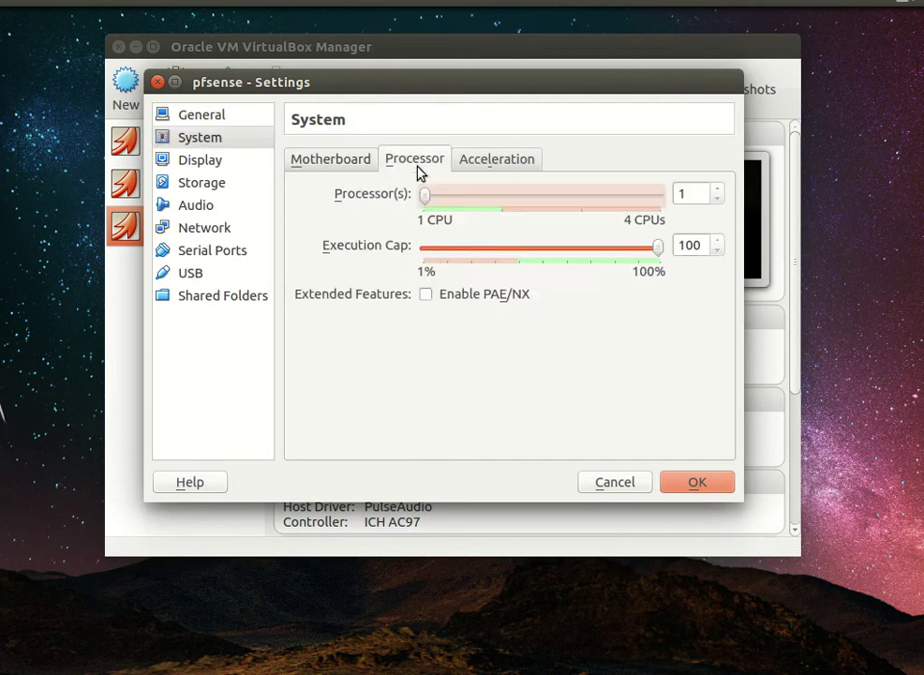
left_click(227, 163)
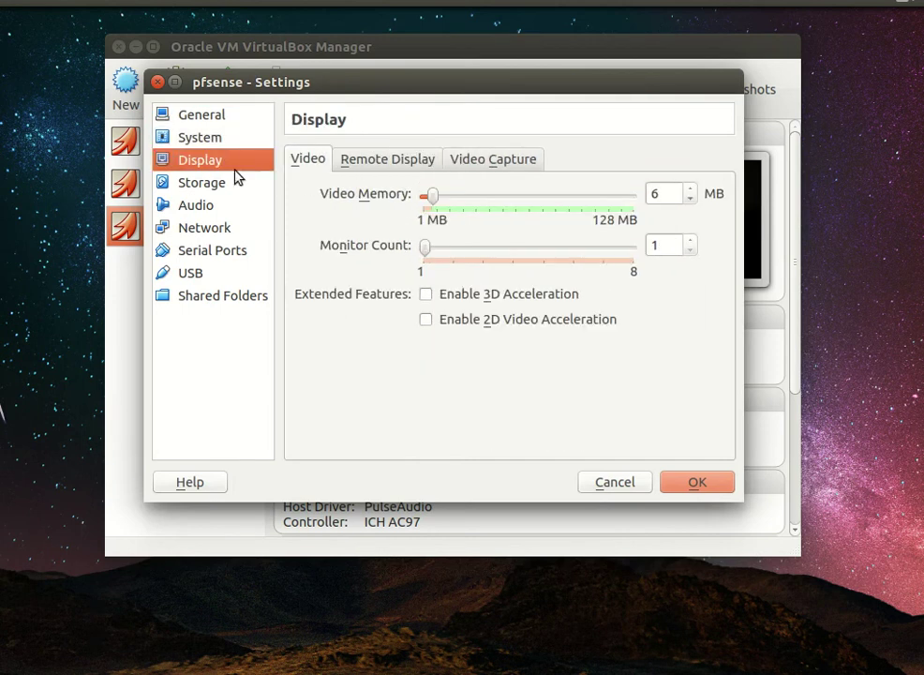
Step: Mount the pfSense-LiveCD-2.2.2 ISO in the empty CD/DVD drive
left_click(184, 185)
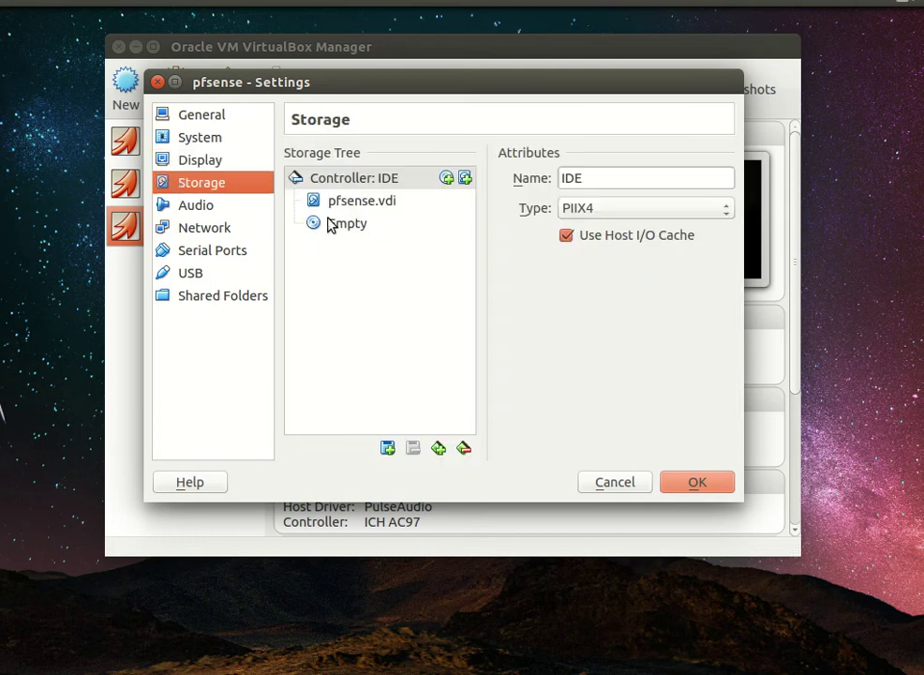
left_click(385, 224)
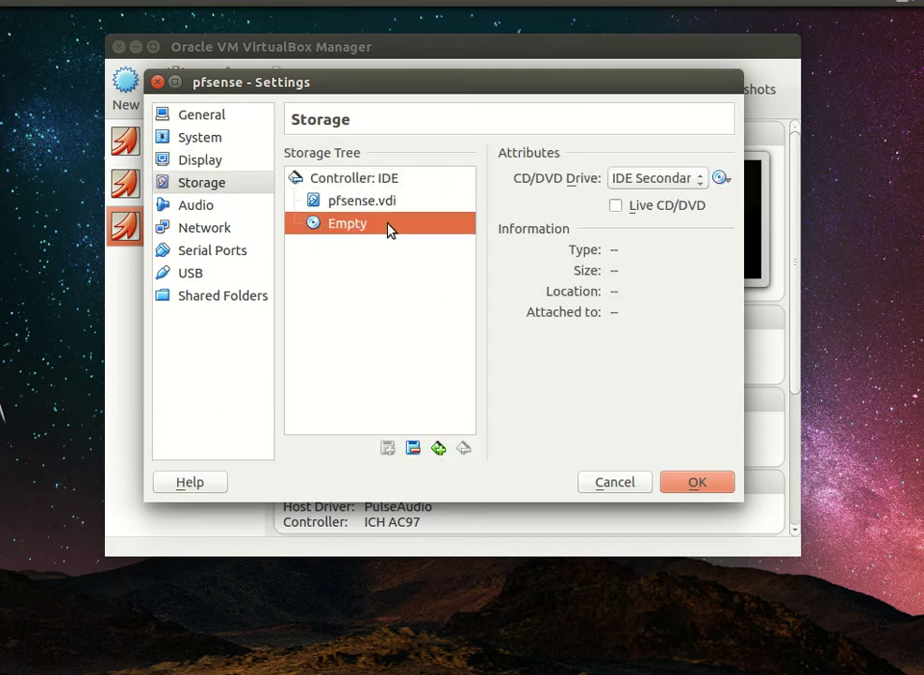
left_click(722, 178)
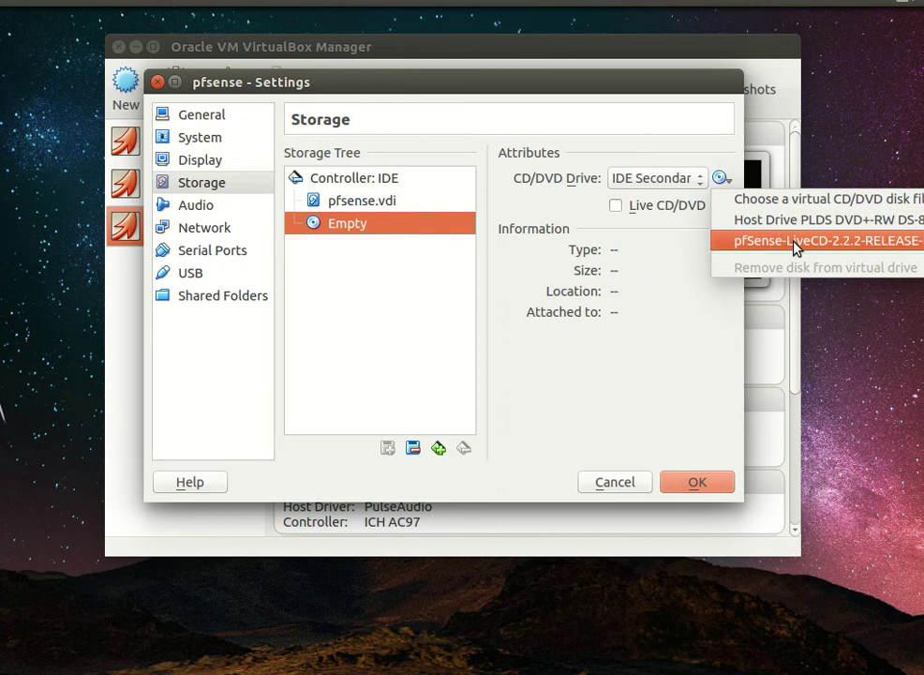
left_click(774, 199)
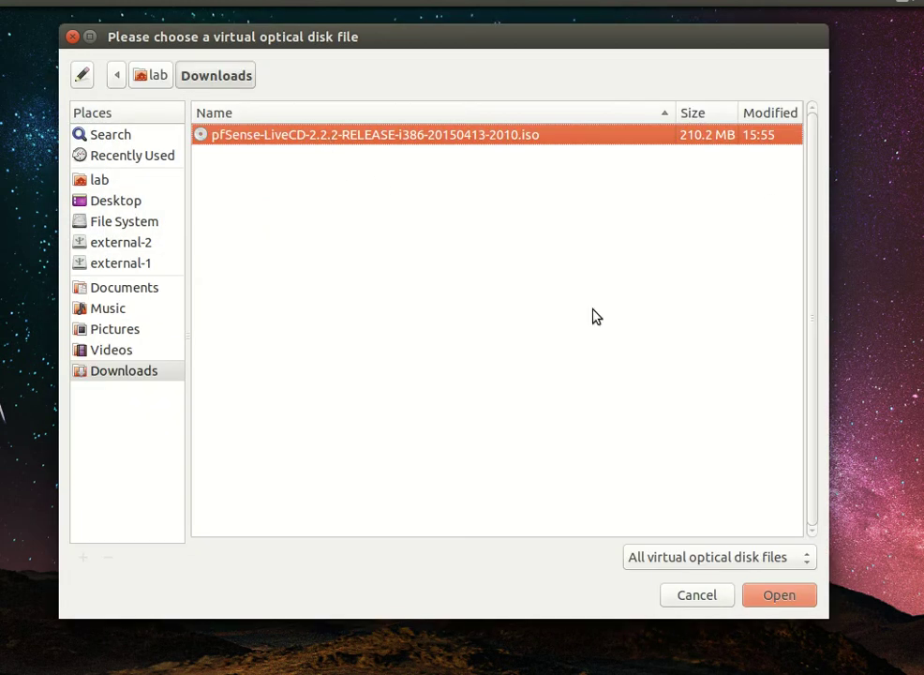
left_click(777, 595)
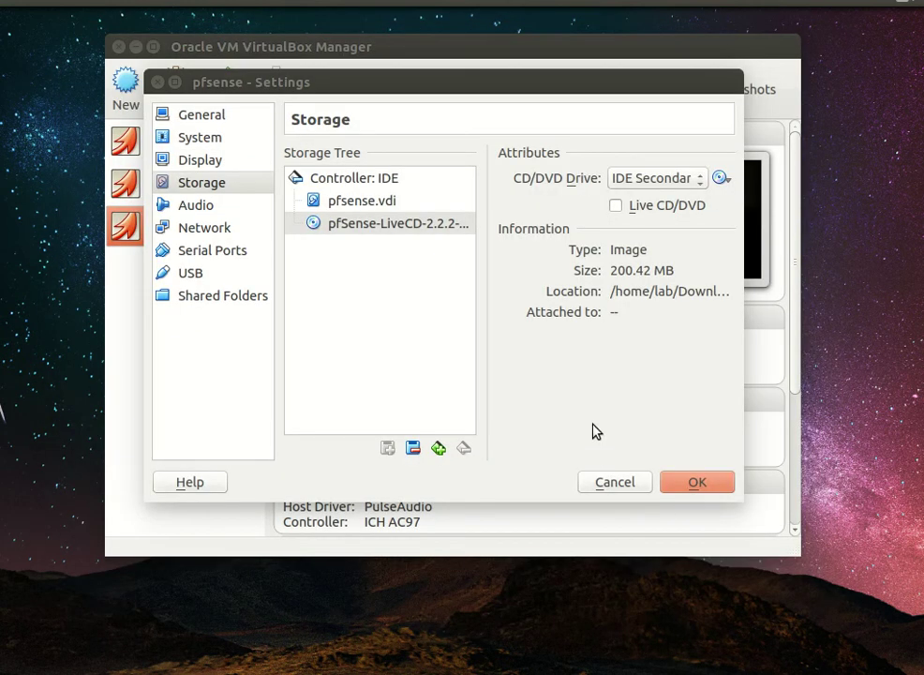
left_click(187, 207)
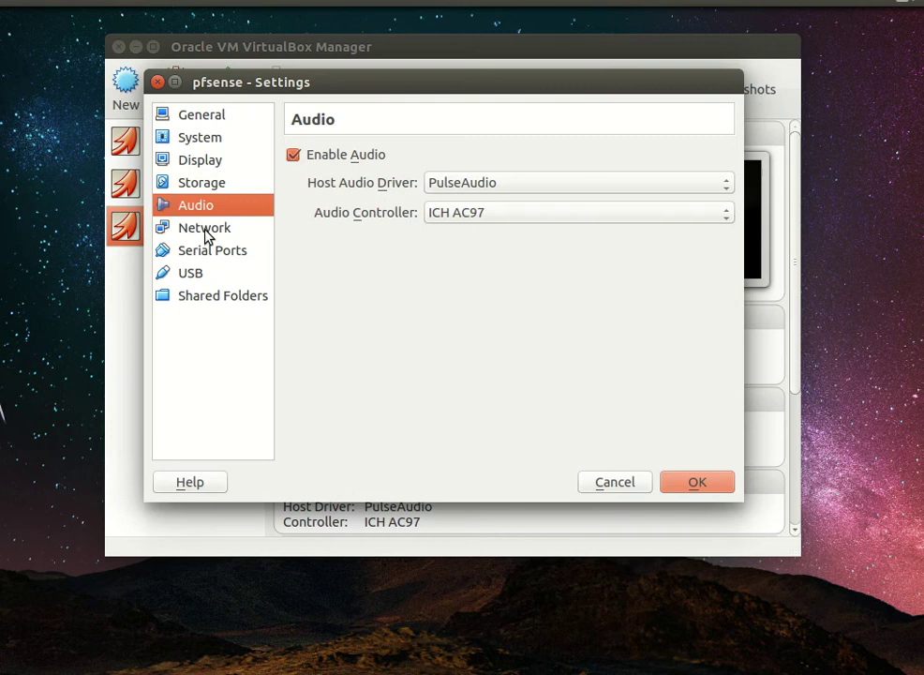
Step: Check adapter 1's advanced network options, then turn off the VM's audio
left_click(207, 234)
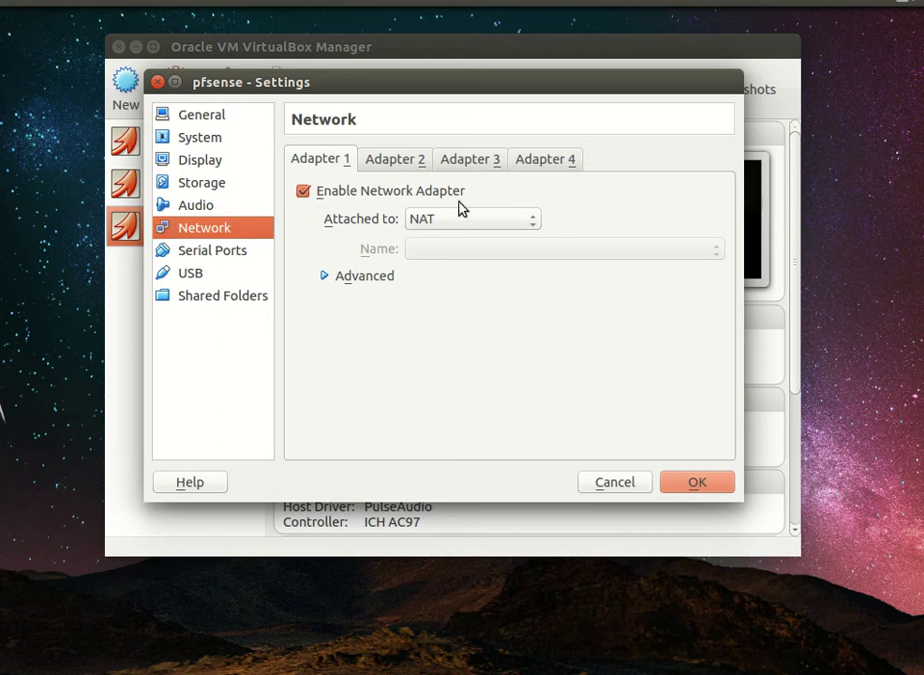
left_click(323, 279)
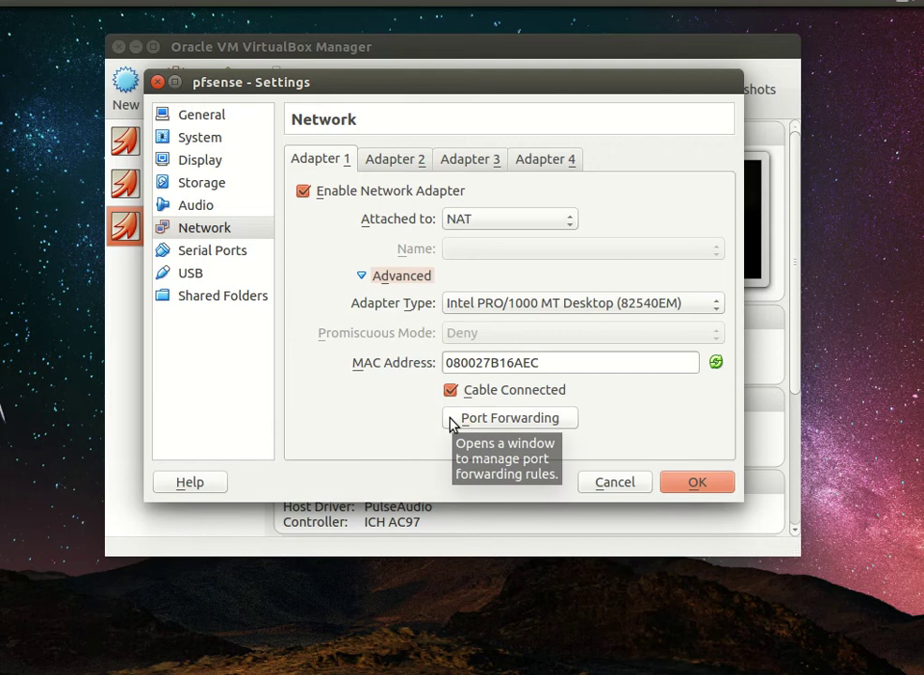
left_click(249, 206)
left_click(306, 159)
Step: Enable network Adapter 2 and attach it to the Host-only Adapter vboxnet0
left_click(196, 228)
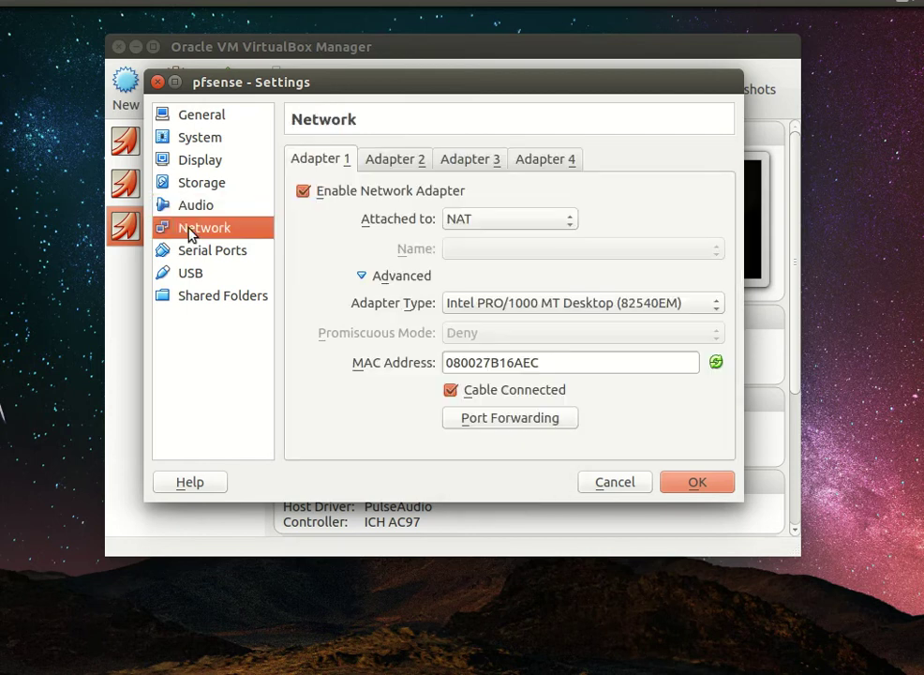
left_click(393, 158)
left_click(345, 164)
left_click(418, 159)
left_click(314, 192)
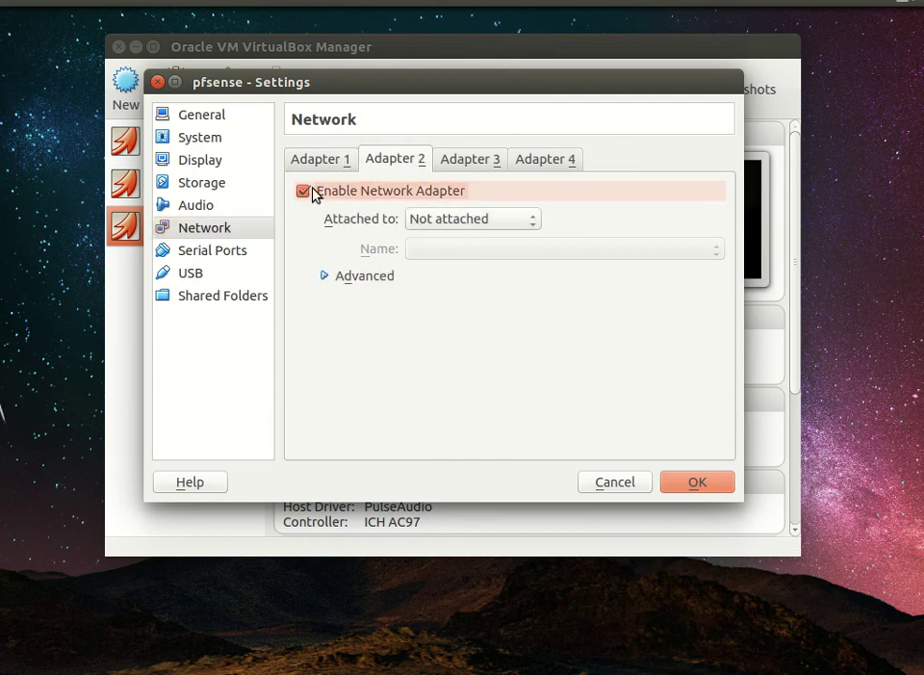
left_click(459, 220)
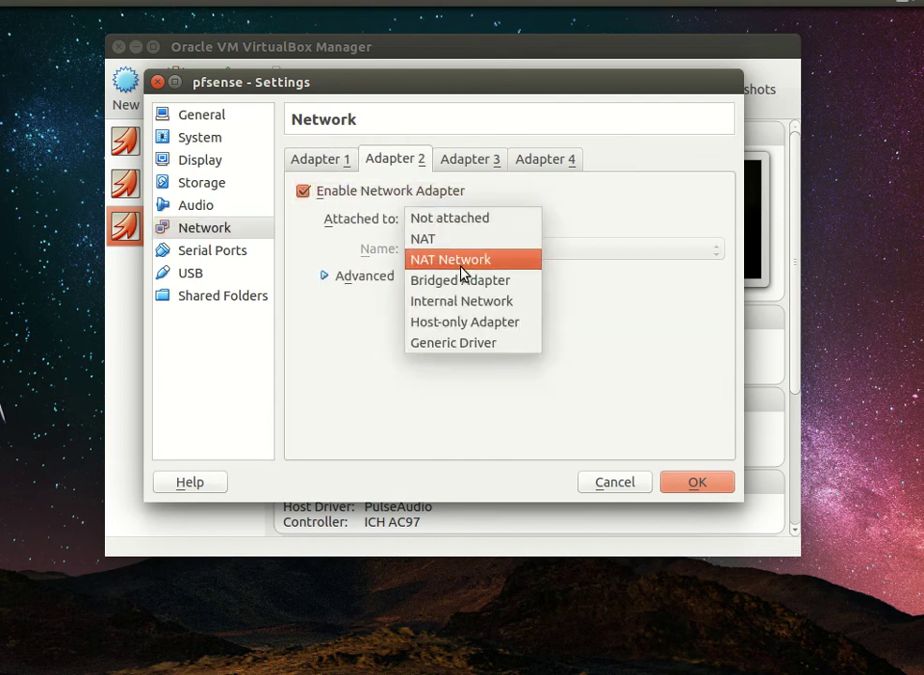
left_click(482, 324)
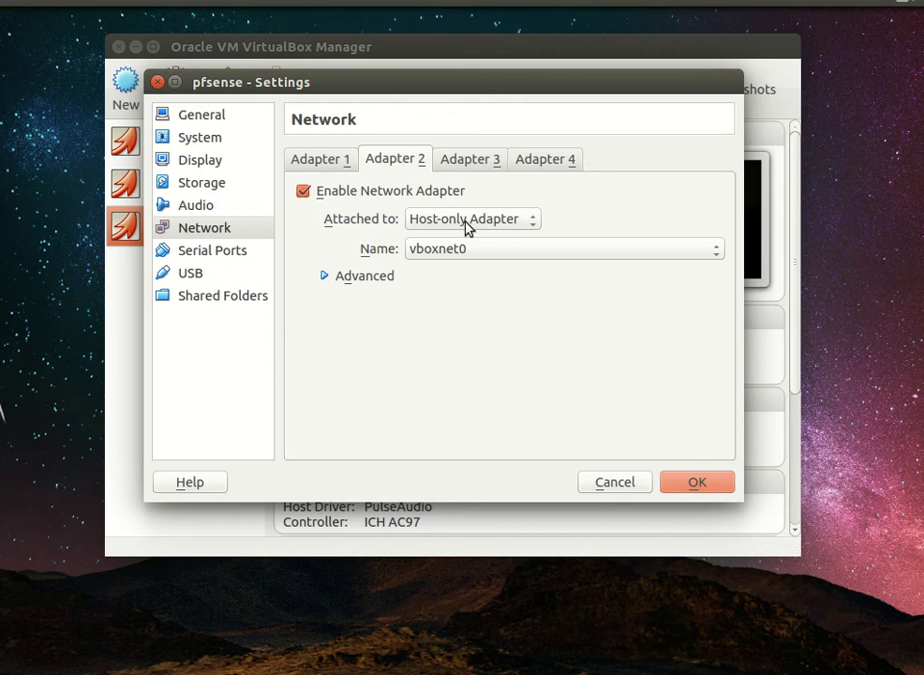
Step: Enable network adapters 3 and 4, comparing them against adapter 2's host-only setup
left_click(474, 159)
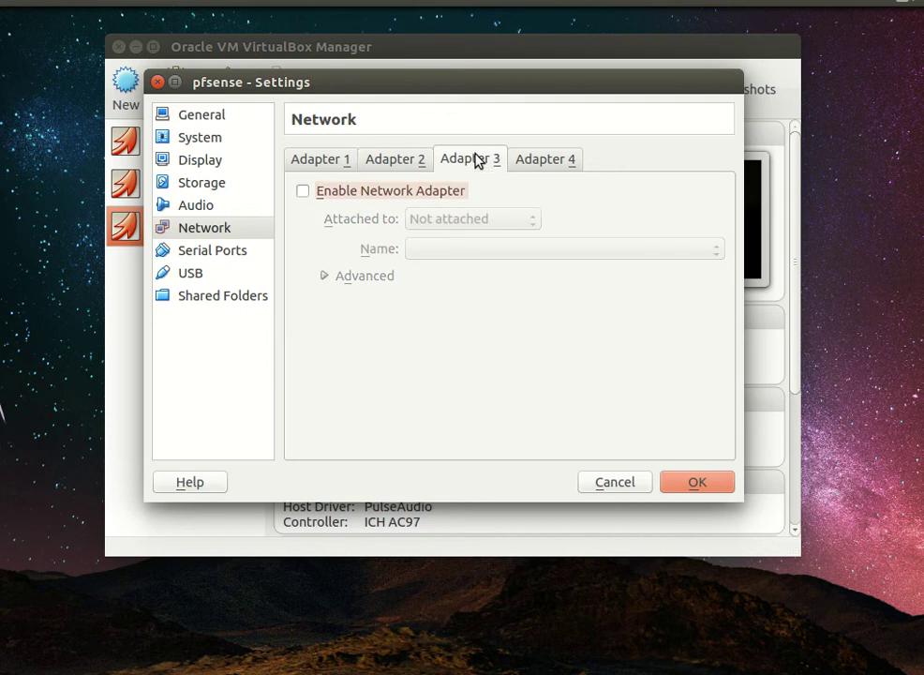
left_click(410, 195)
left_click(565, 161)
left_click(422, 197)
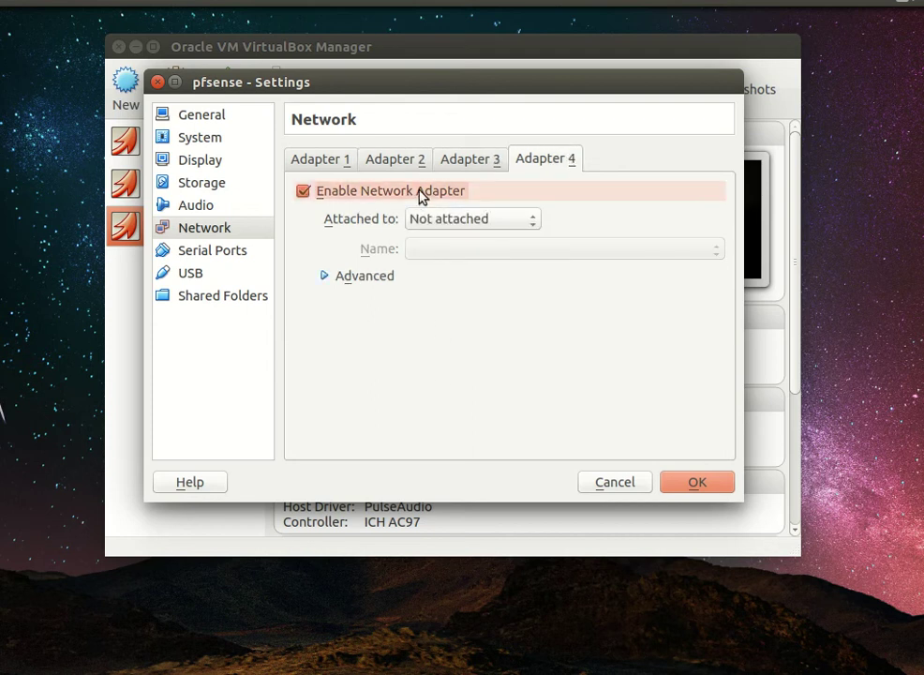
left_click(476, 164)
left_click(411, 159)
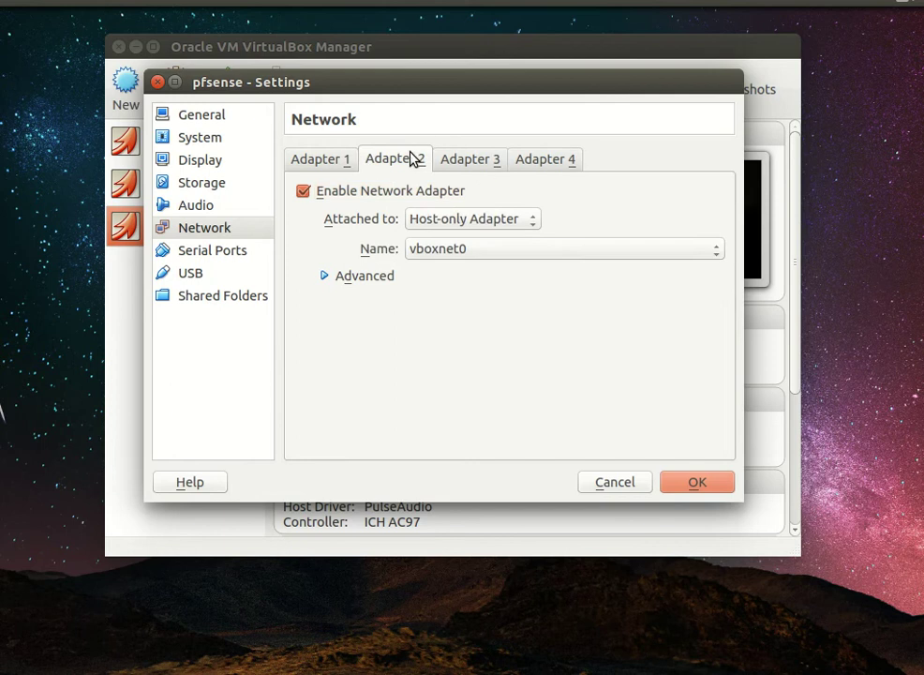
left_click(520, 161)
left_click(478, 161)
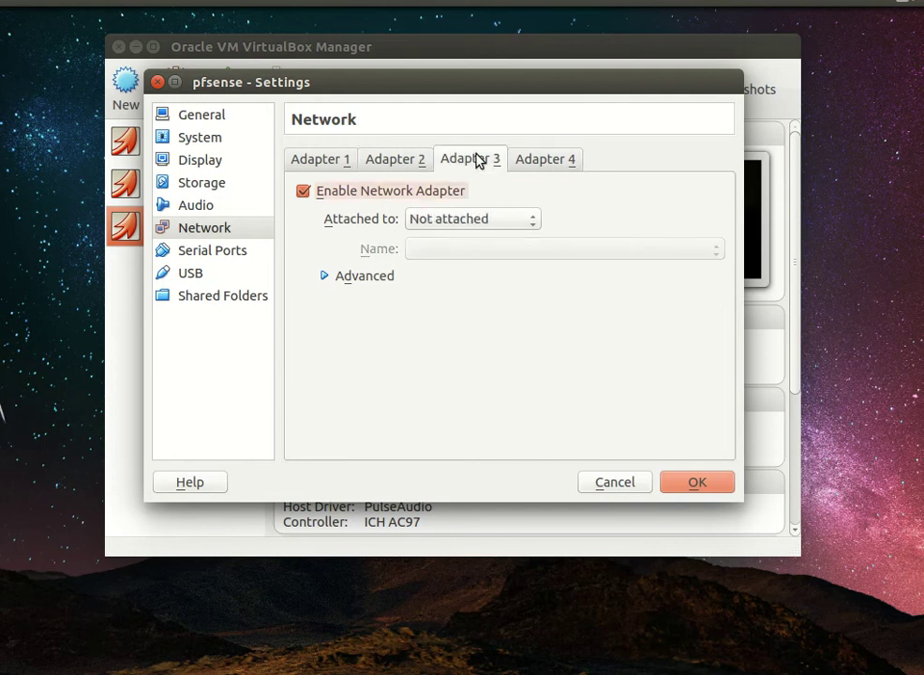
left_click(390, 159)
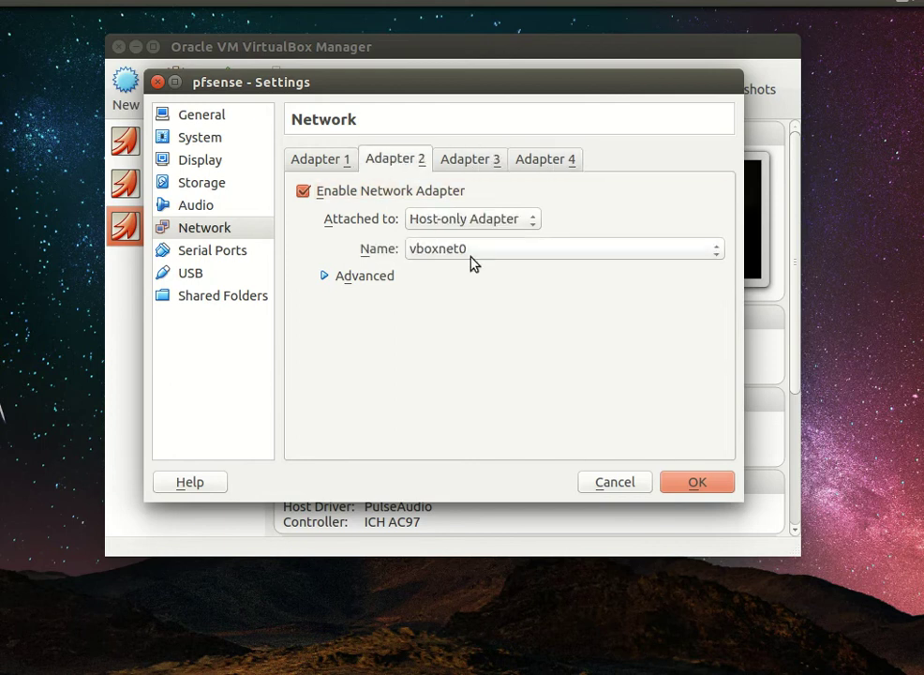
left_click(467, 162)
Step: Attach adapter 3 to the Host-only Adapter vboxnet1
left_click(417, 191)
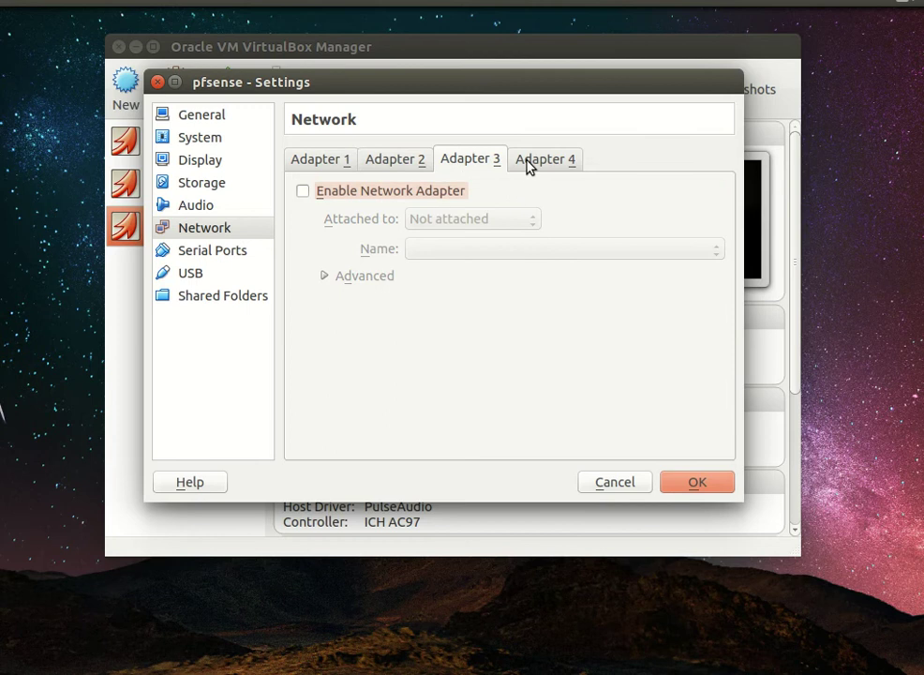
left_click(431, 192)
left_click(499, 221)
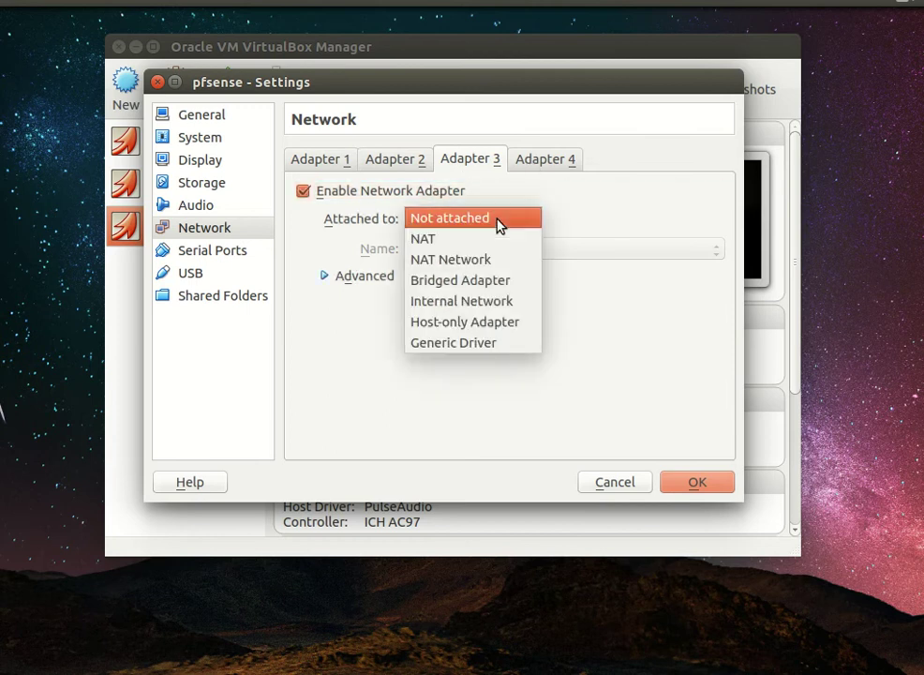
left_click(504, 322)
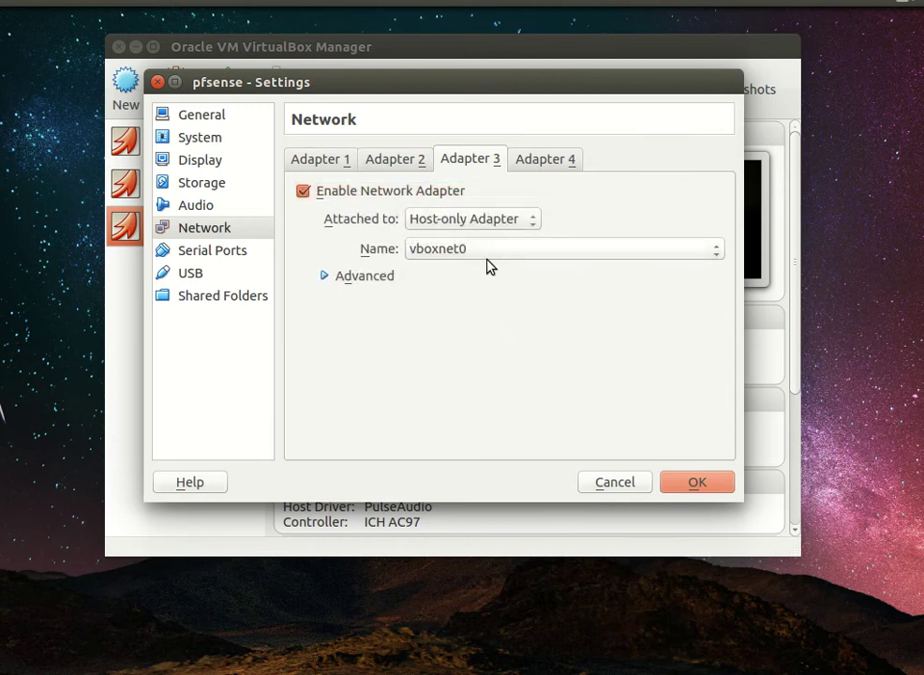
left_click(486, 255)
left_click(489, 265)
Step: Attach adapter 4 to the Host-only Adapter vboxnet2 and save the pfsense settings
left_click(543, 159)
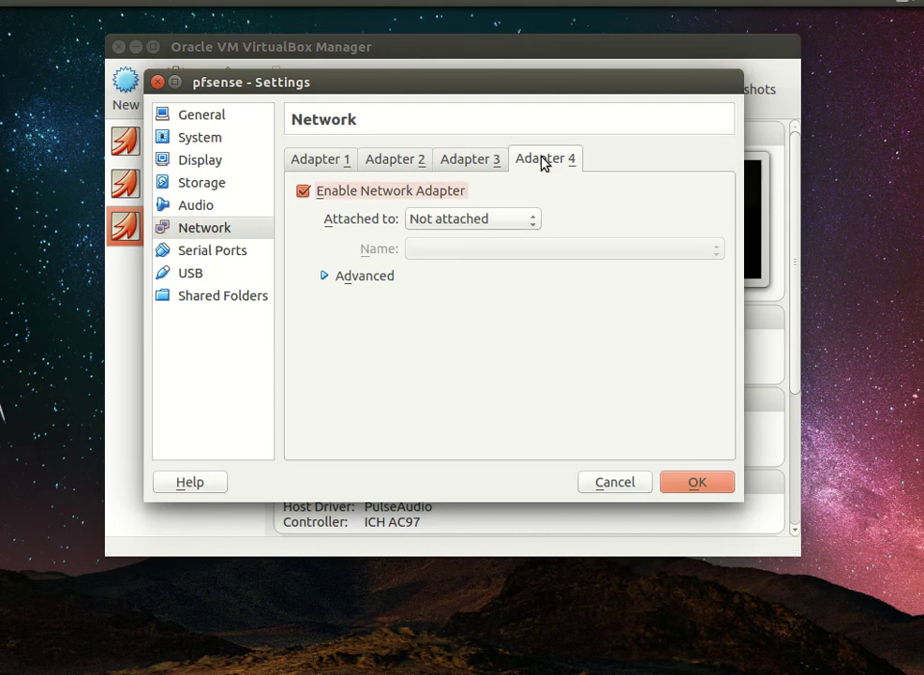
left_click(483, 193)
left_click(459, 192)
left_click(473, 218)
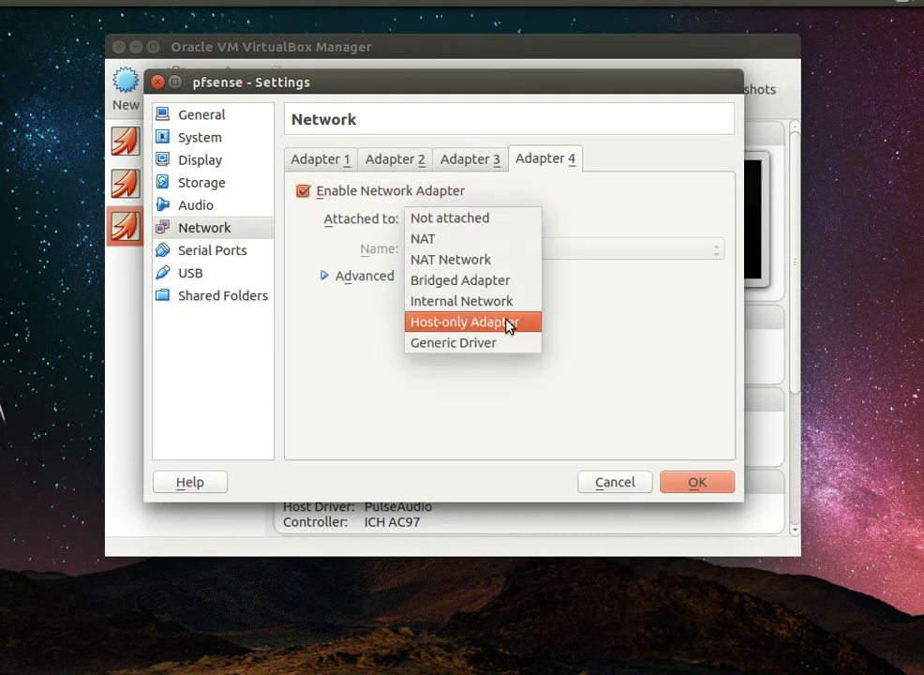
left_click(508, 323)
left_click(483, 249)
left_click(482, 289)
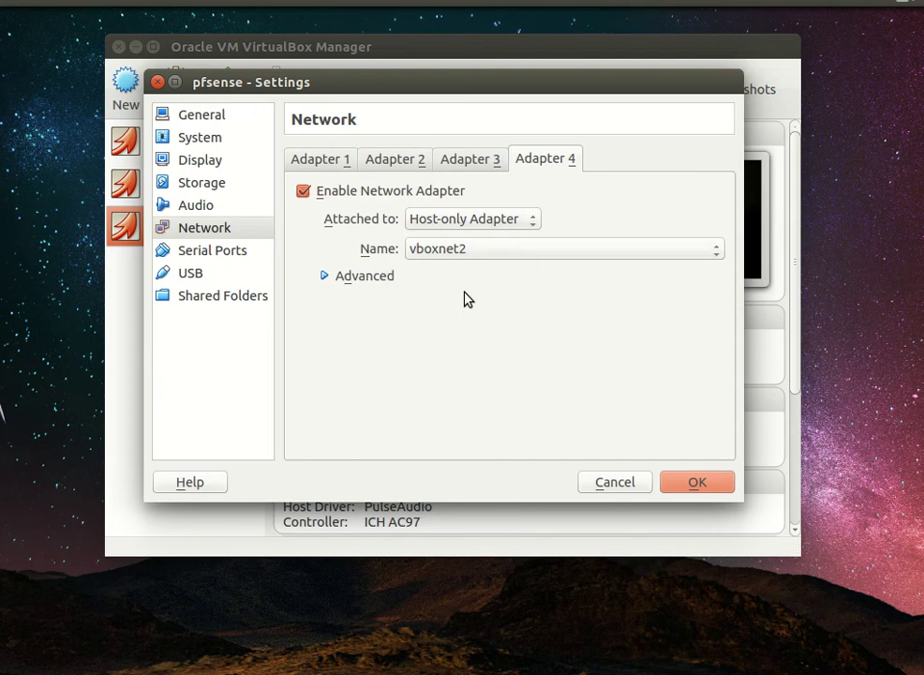
left_click(326, 278)
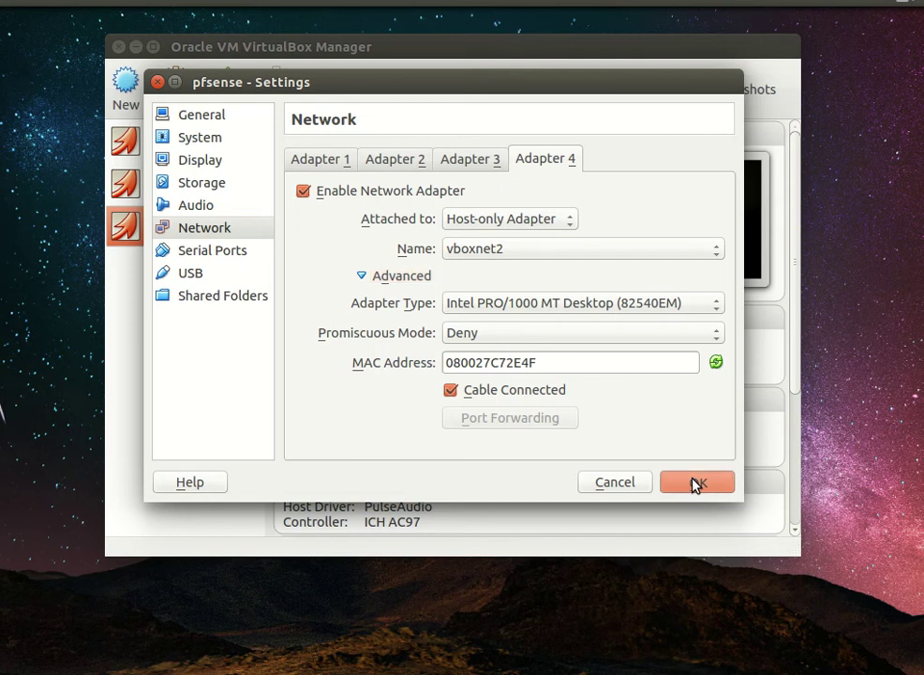
left_click(696, 483)
left_click(183, 47)
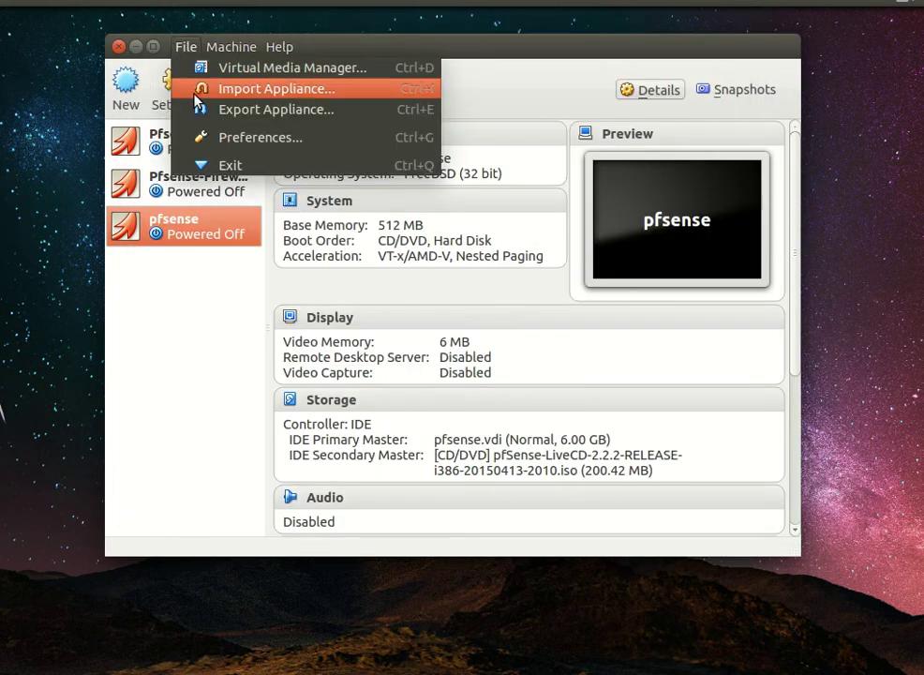
left_click(215, 136)
left_click(262, 228)
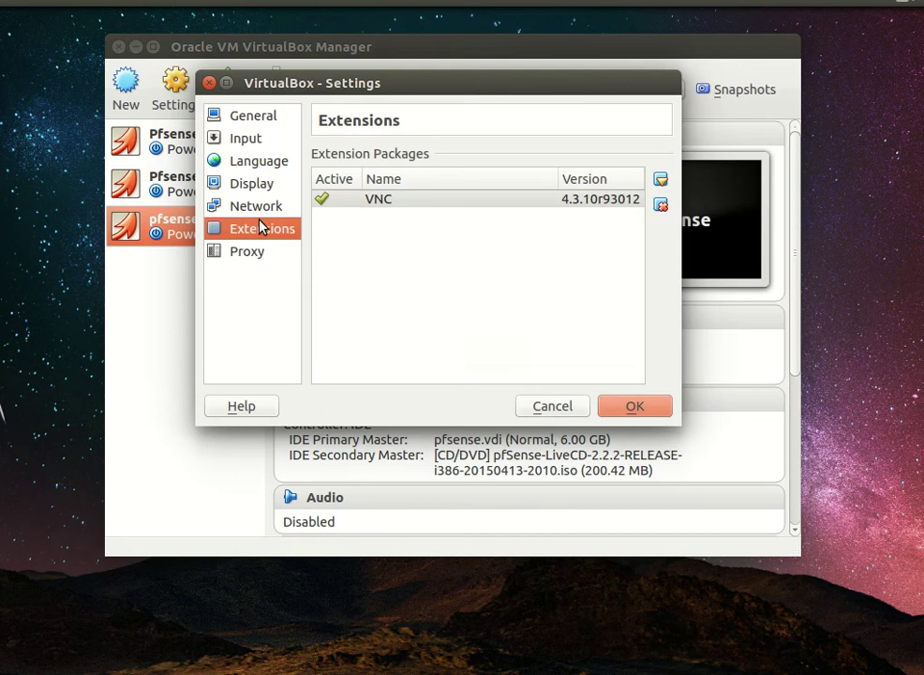
left_click(265, 212)
left_click(540, 293)
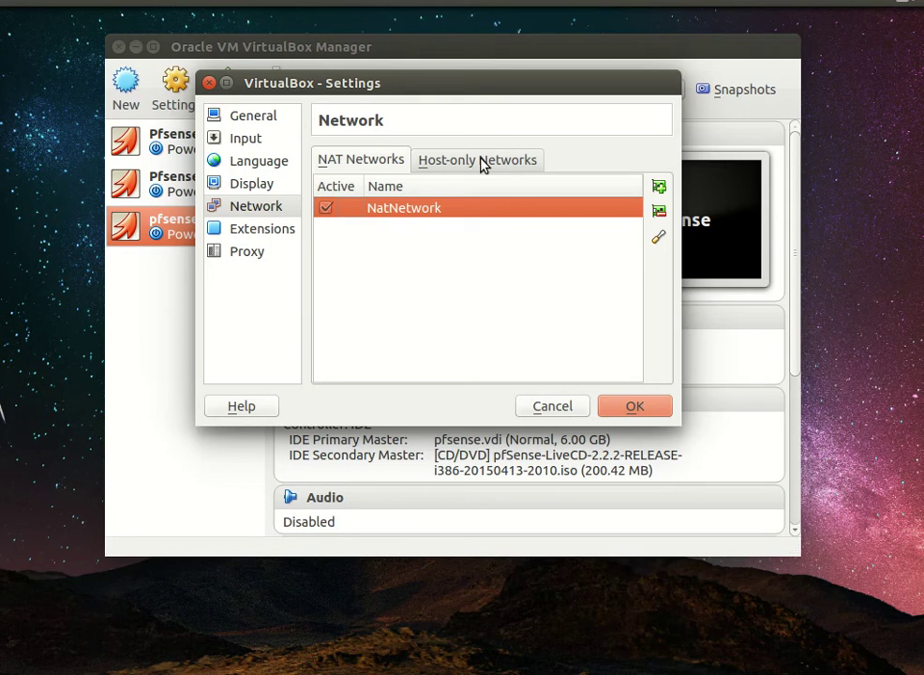
left_click(482, 164)
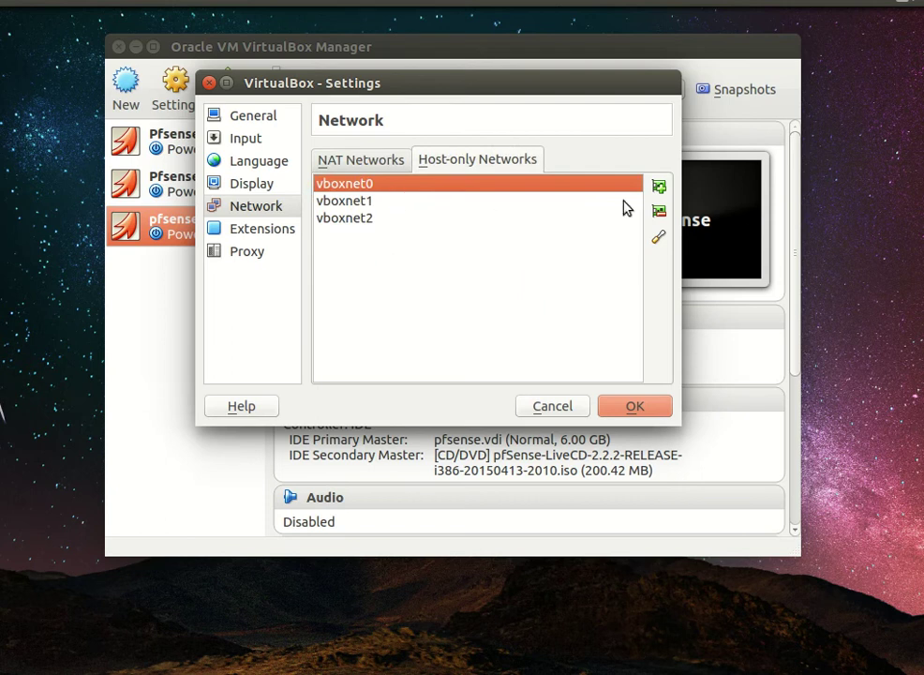
left_click(661, 238)
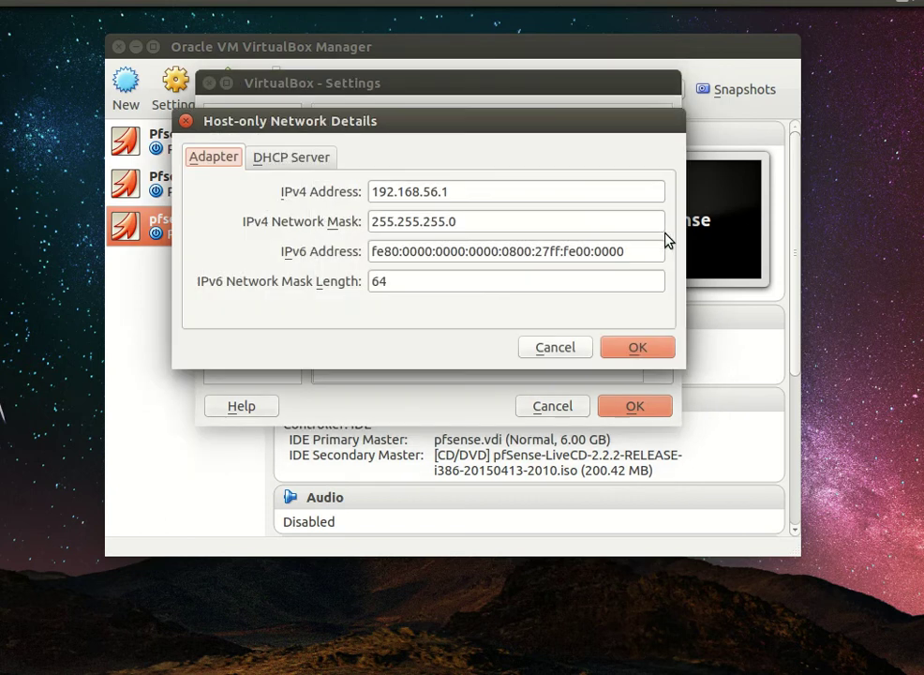
left_click(283, 161)
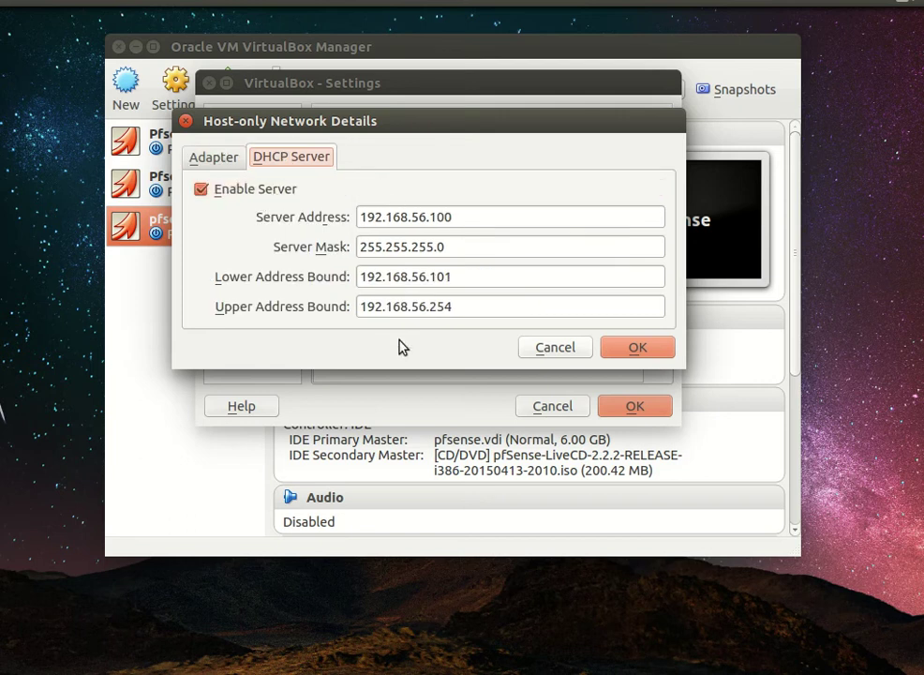
left_click(404, 220)
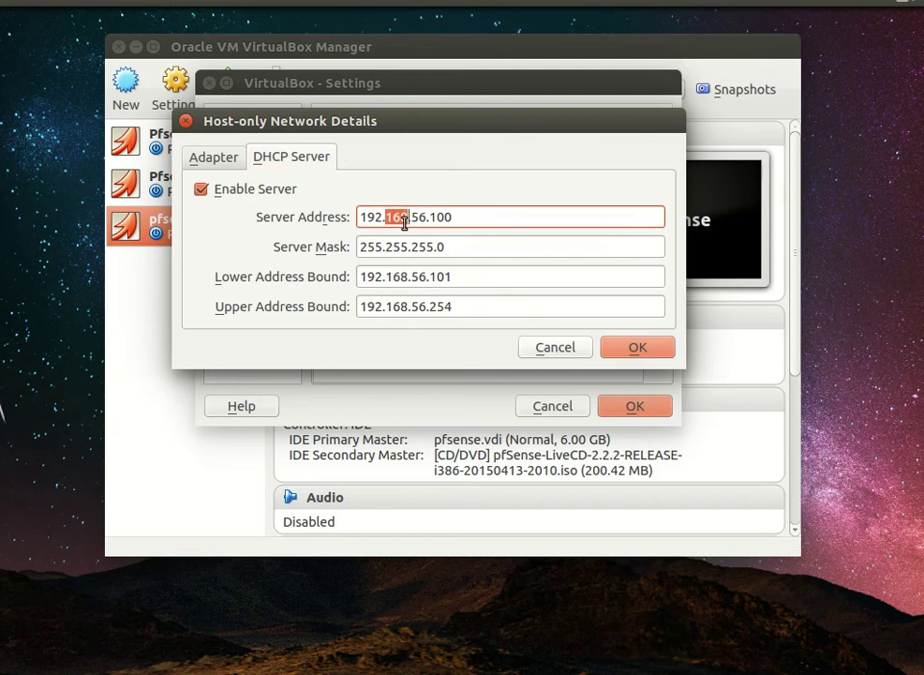
triple_click(404, 215)
right_click(404, 217)
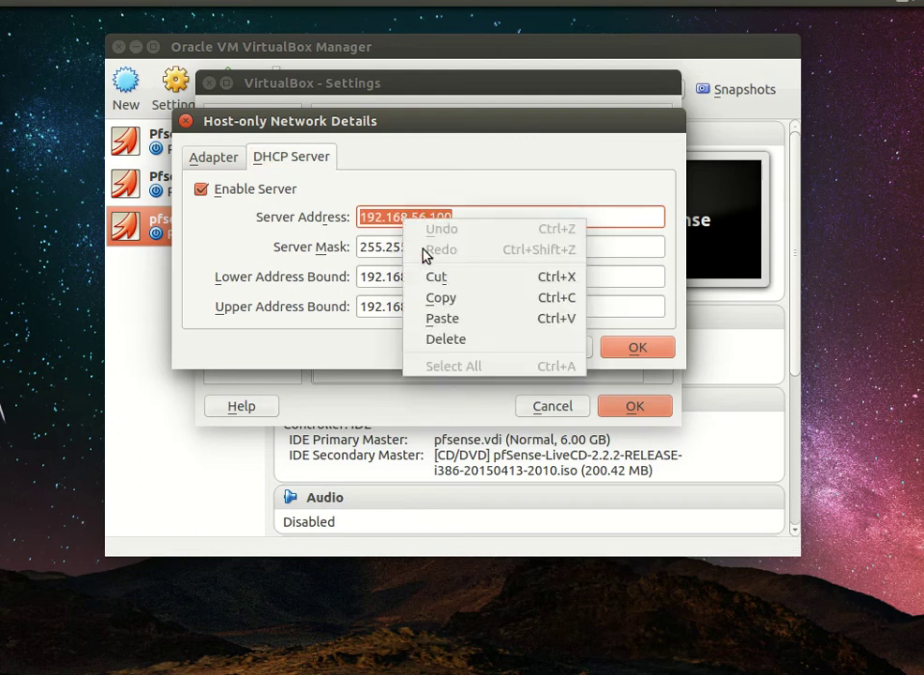
left_click(453, 299)
left_click(435, 275)
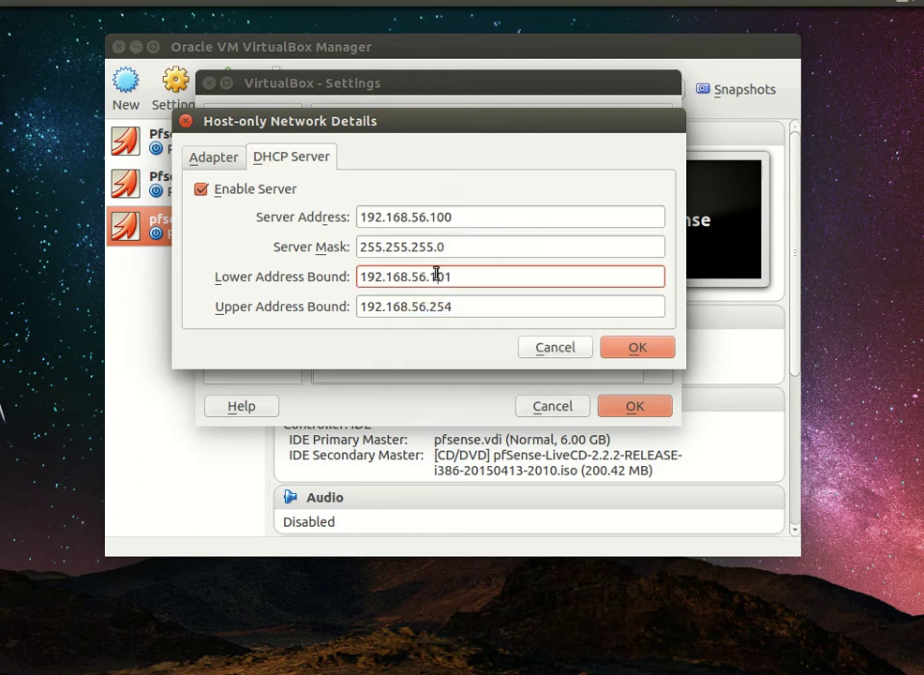
left_click(553, 348)
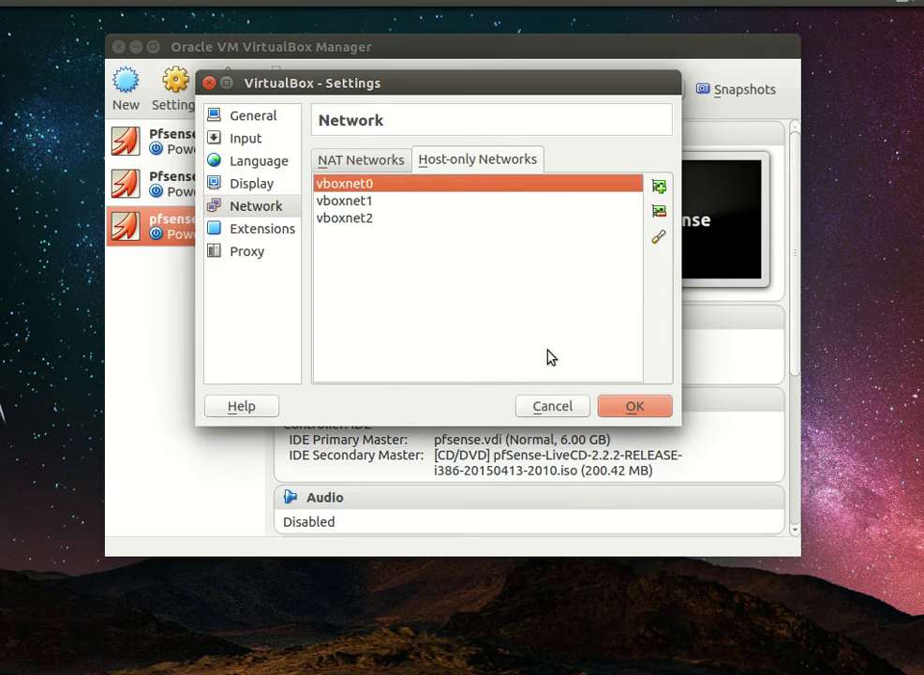
left_click(352, 200)
left_click(660, 239)
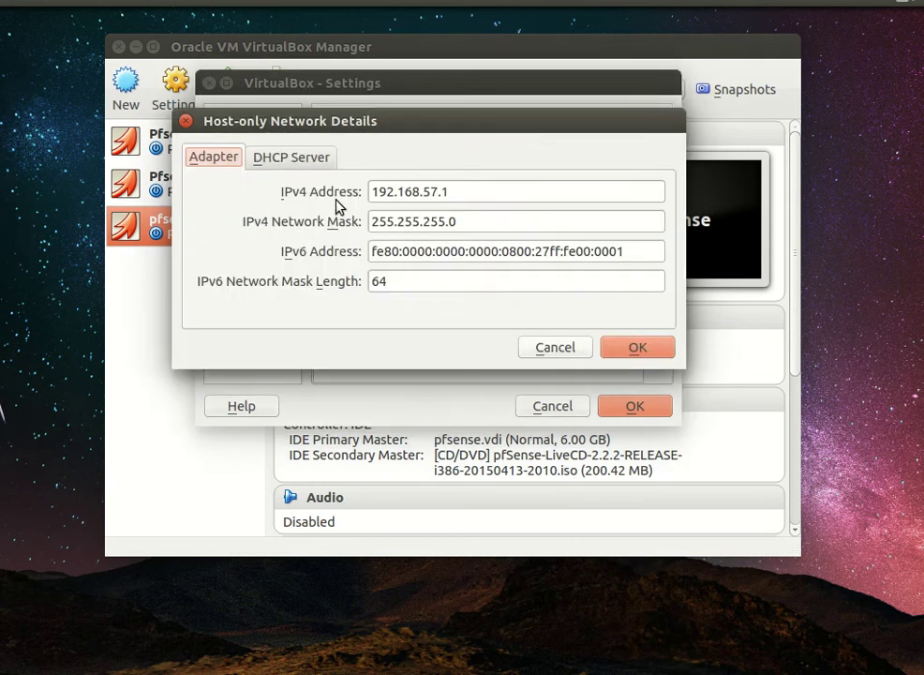
left_click(316, 165)
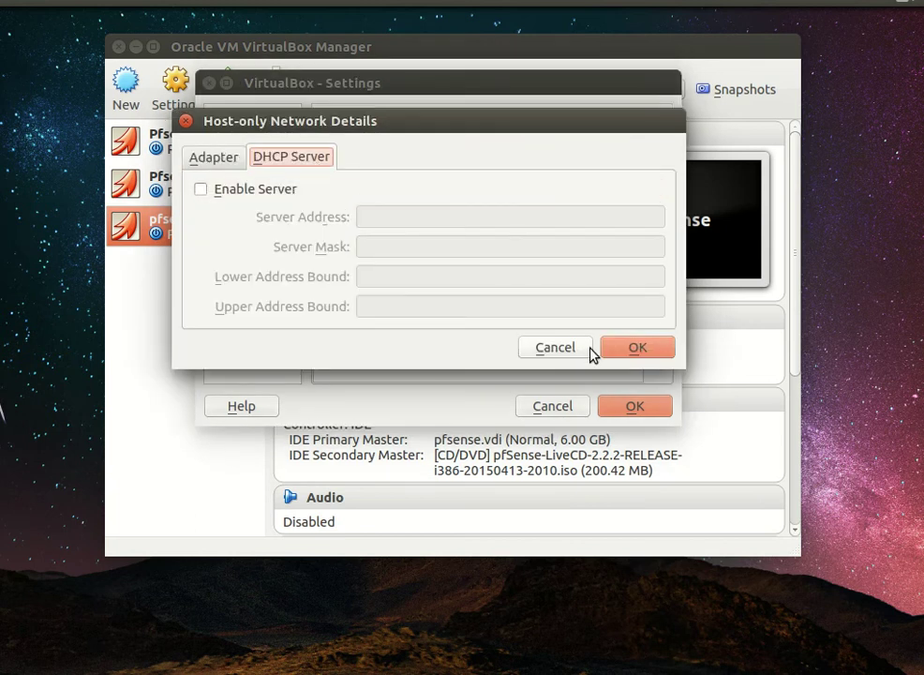
left_click(543, 347)
left_click(393, 218)
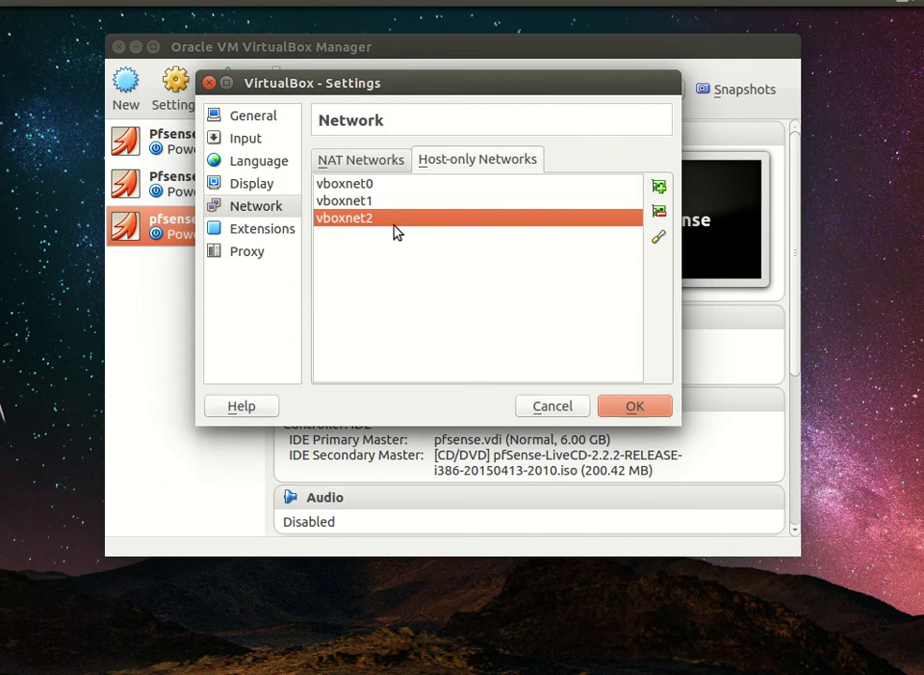
left_click(658, 238)
left_click(315, 157)
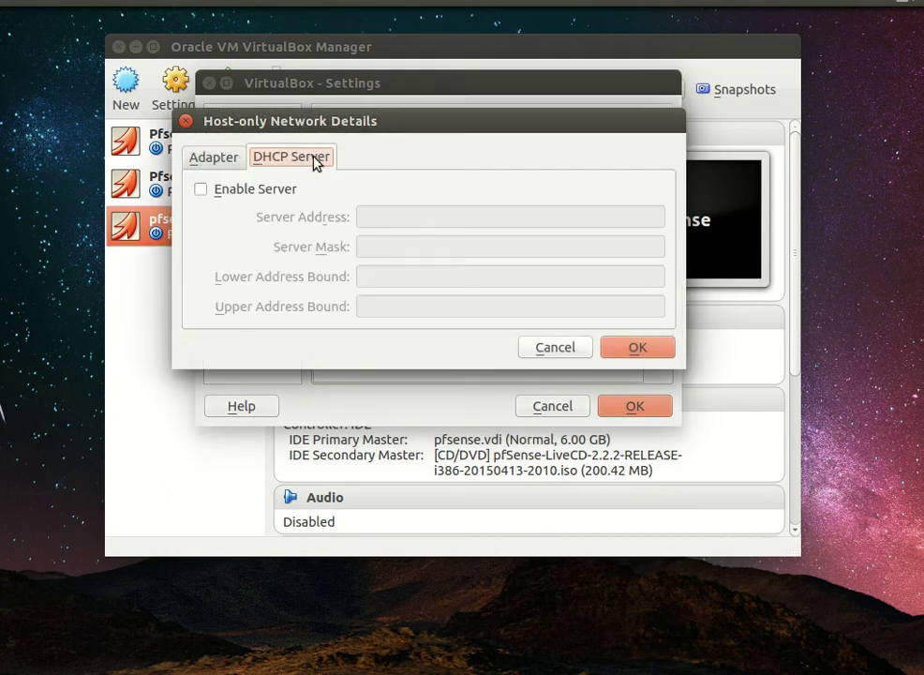
left_click(190, 157)
left_click(554, 349)
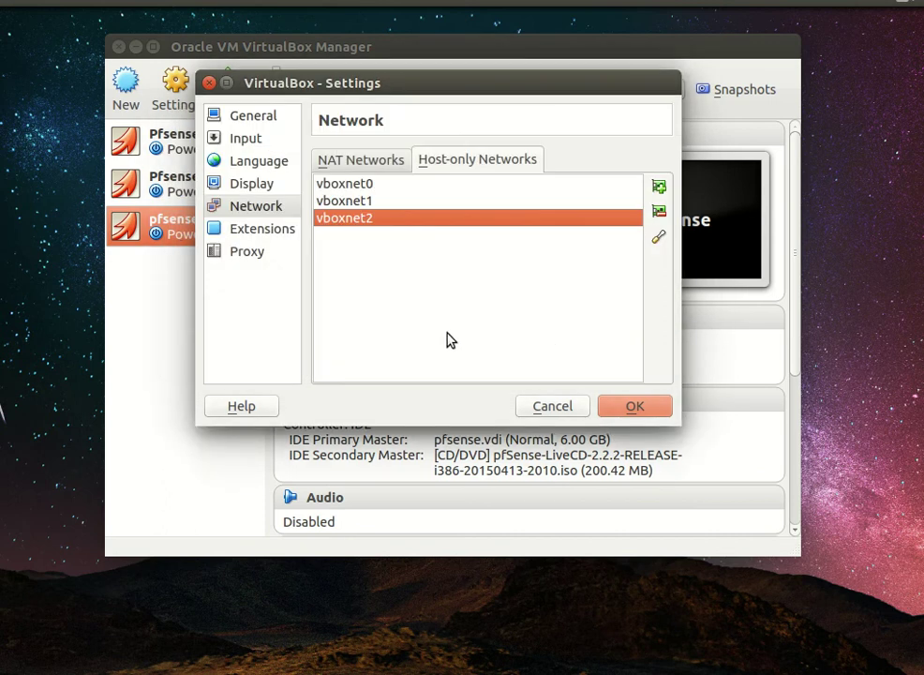
Step: Add vboxnet3 under Host-only Networks and NatNetwork1 under NAT Networks, then save the preferences
left_click(660, 188)
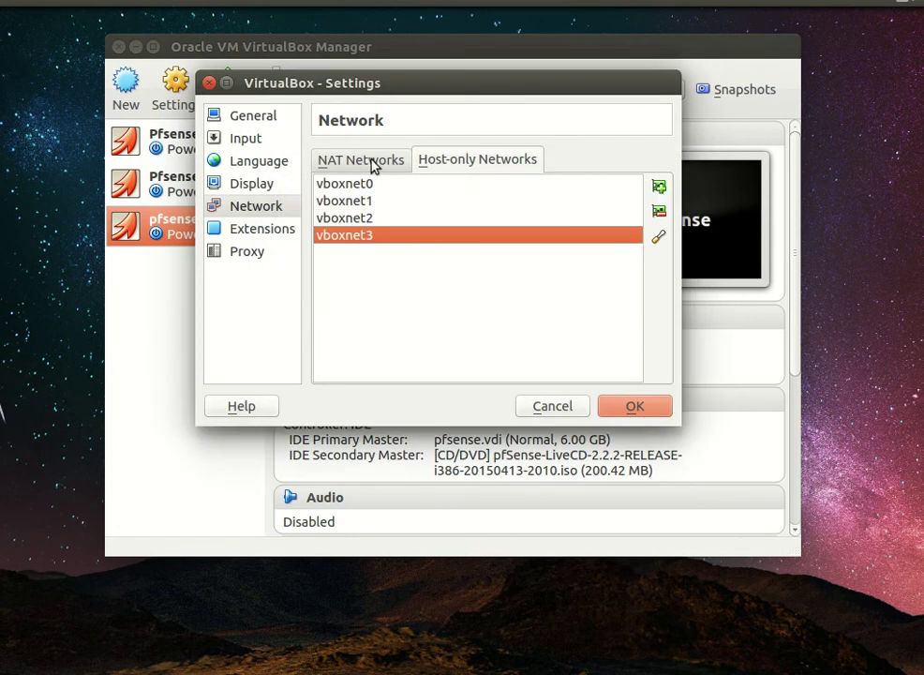
left_click(373, 161)
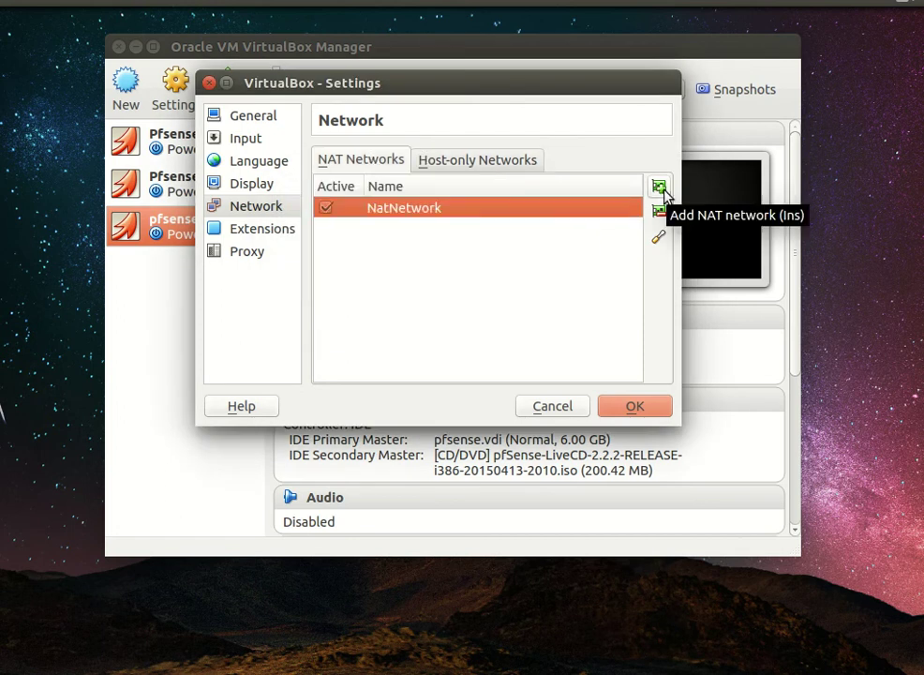
left_click(661, 189)
left_click(661, 188)
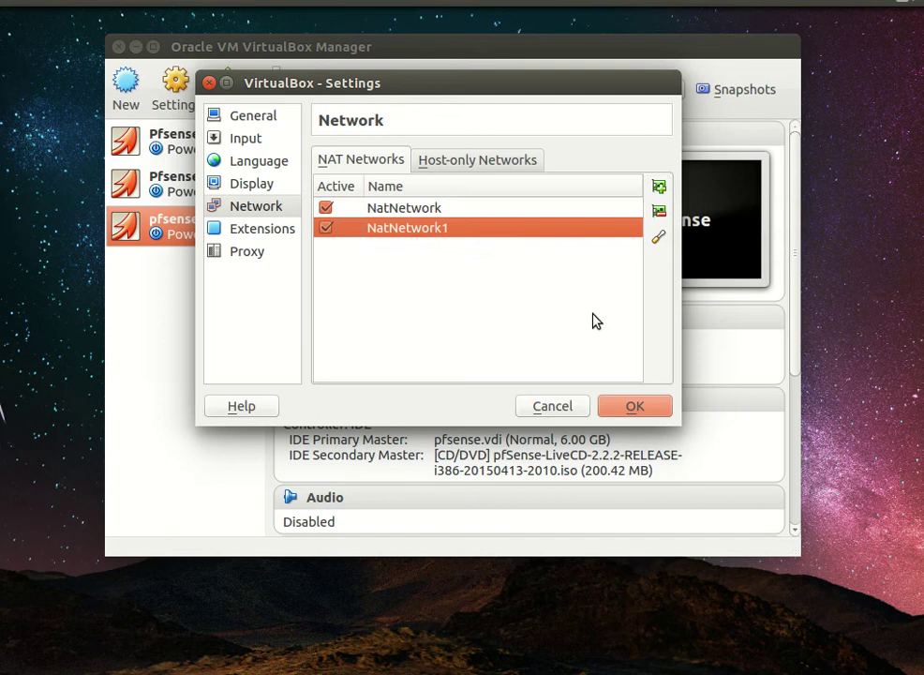
left_click(429, 210)
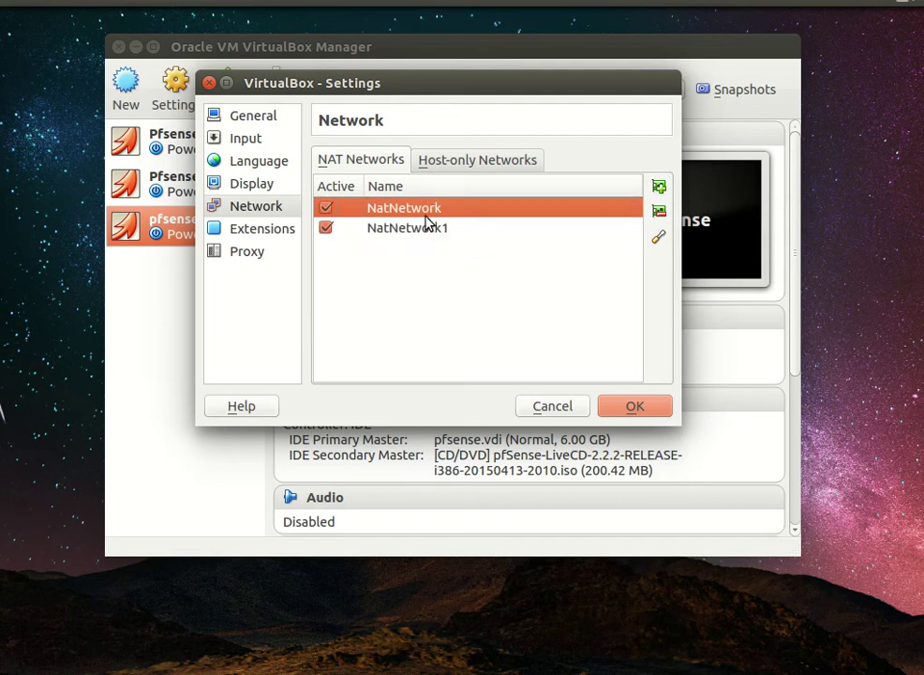
left_click(425, 230)
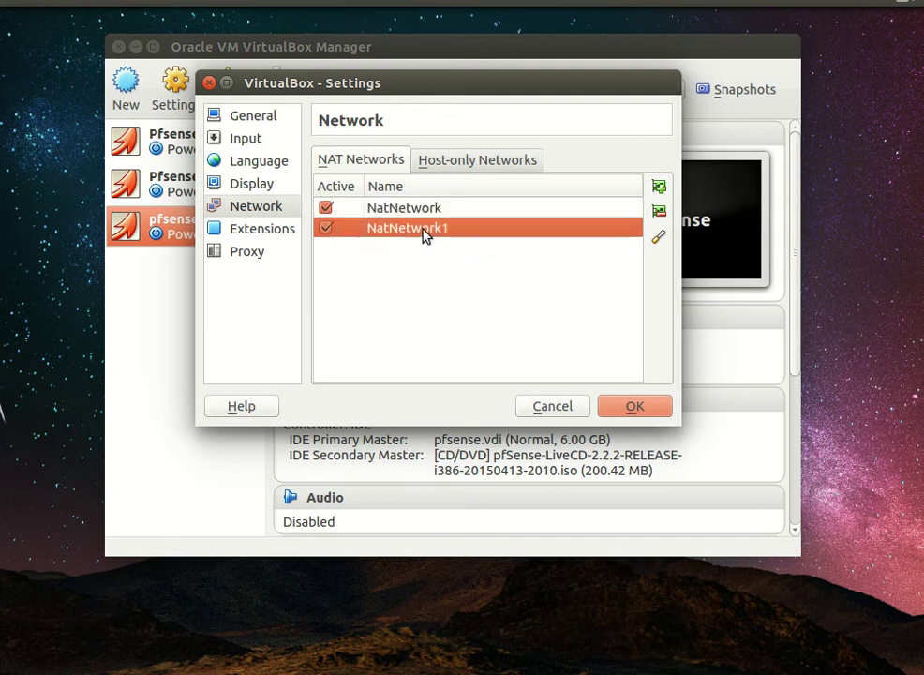
left_click(631, 405)
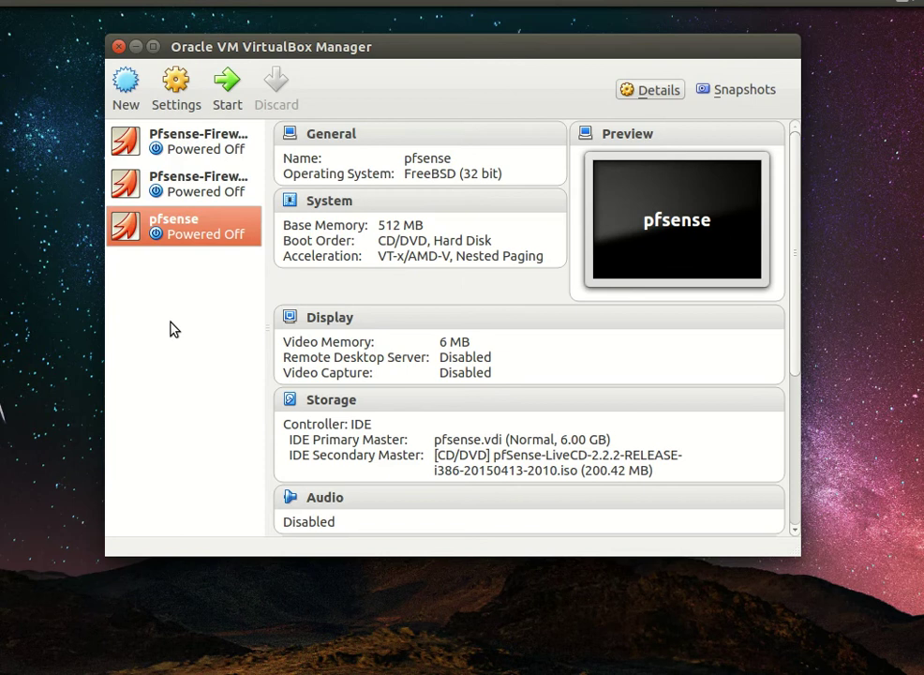
Step: Start the pfsense VM and boot the live CD straight to the pfSense 2.2.2 console menu
left_click(230, 101)
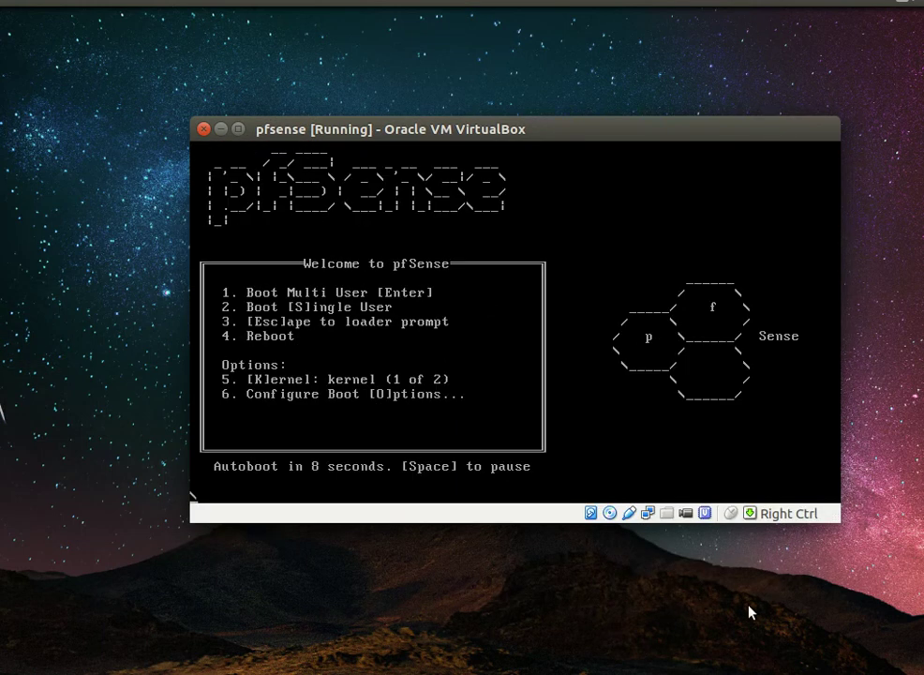
key("Return")
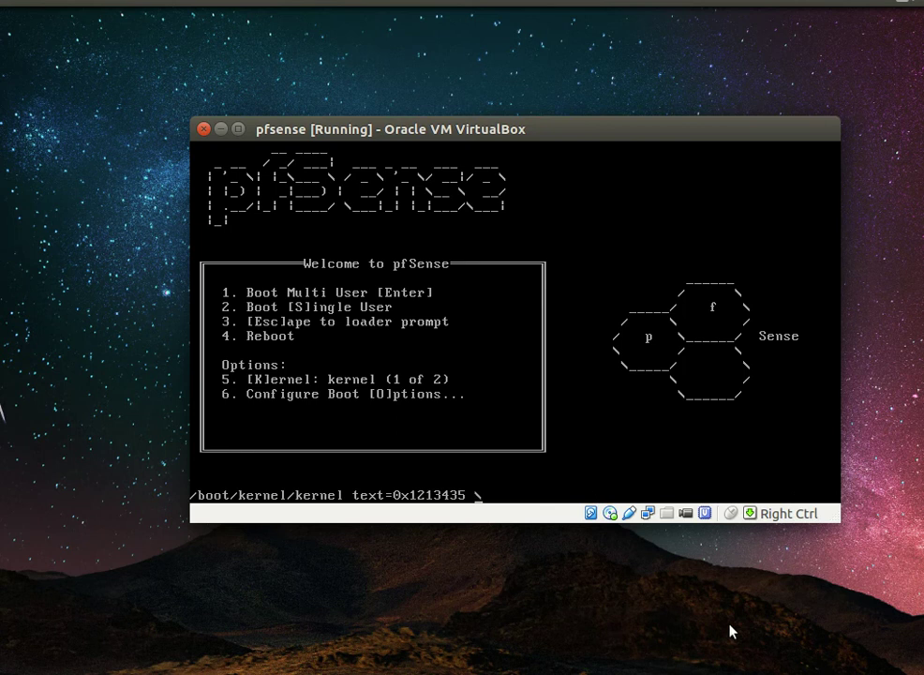
left_click_drag(516, 136, 477, 150)
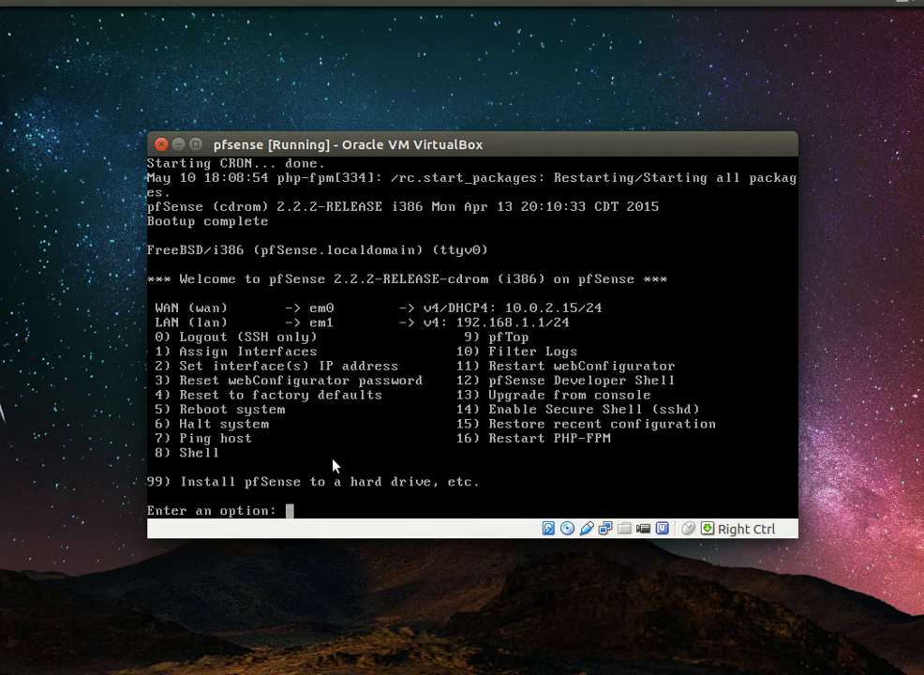
Step: Use option 99 to Quick/Easy Install pfSense with the Standard Kernel, then reboot
type("99")
key("Return")
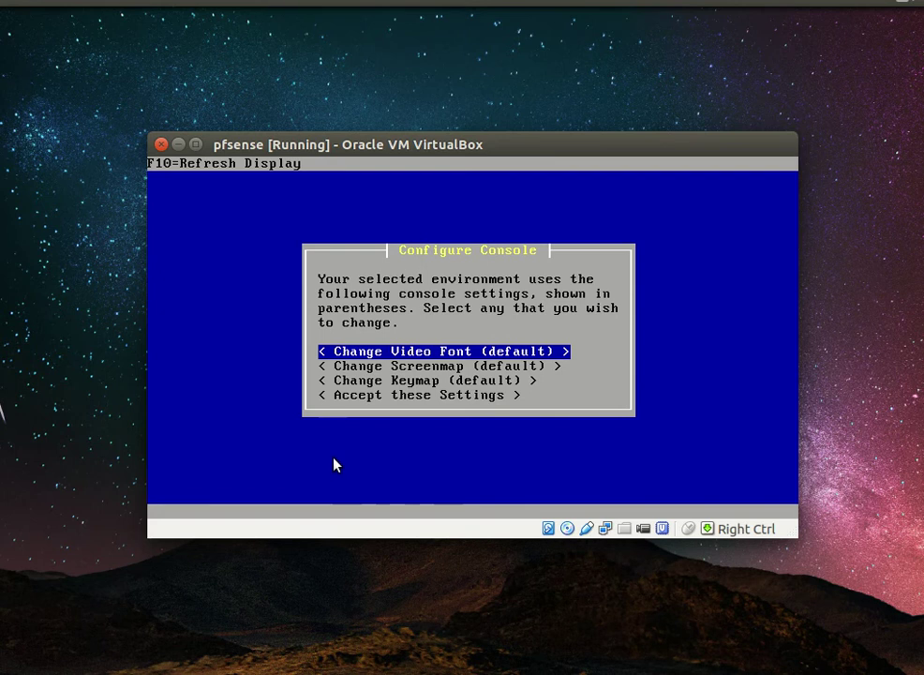
key("Down")
key("Down")
key("Down")
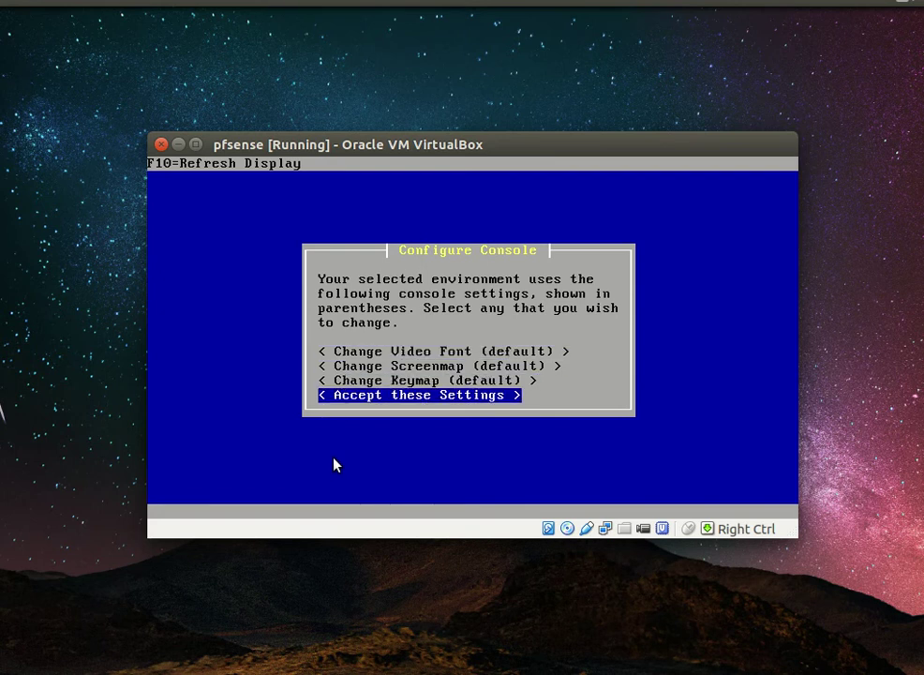
key("Return")
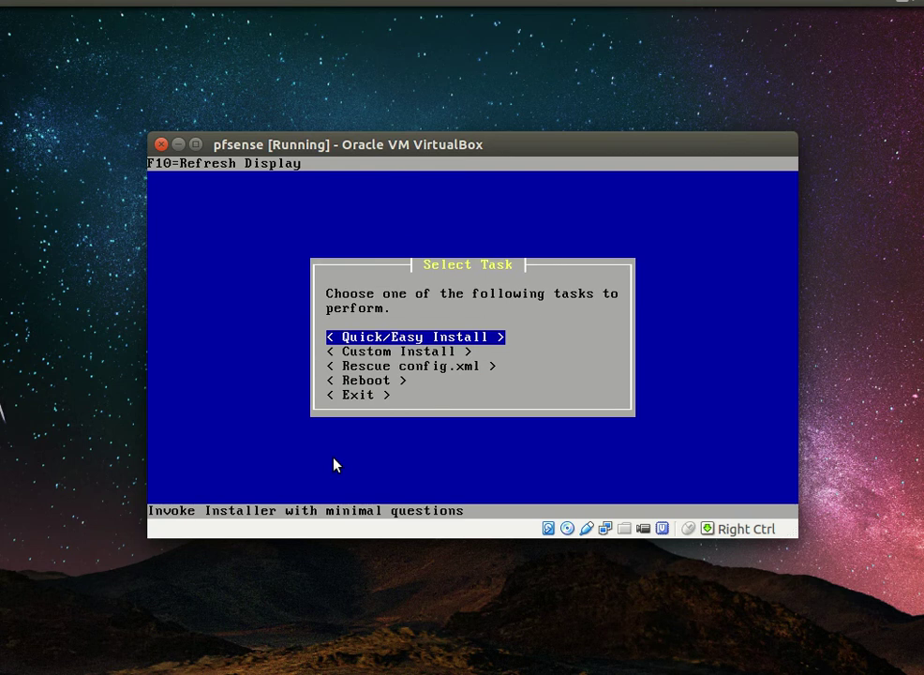
key("Return")
key("Return")
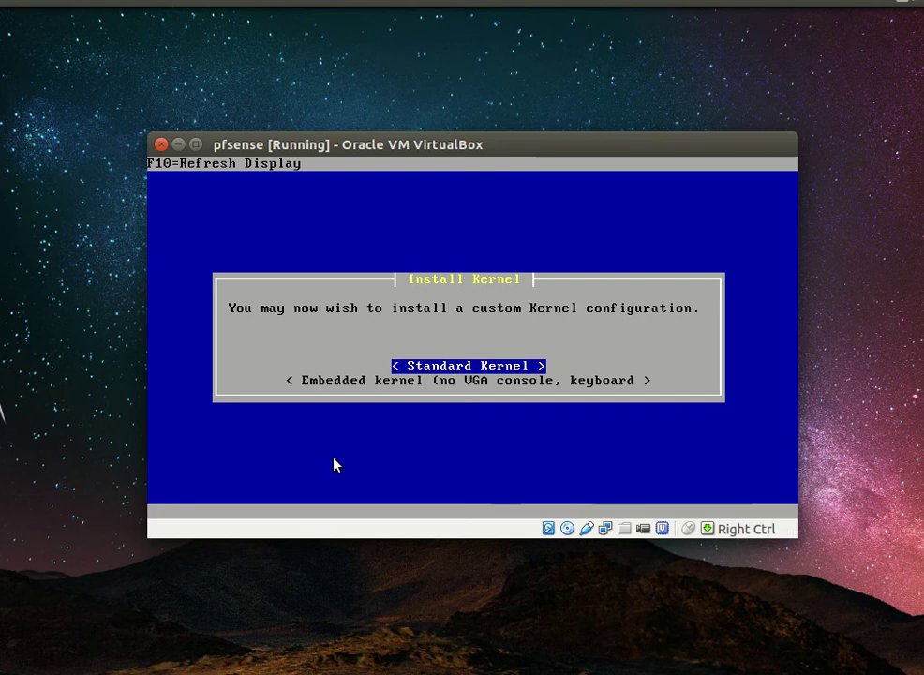
key("Return")
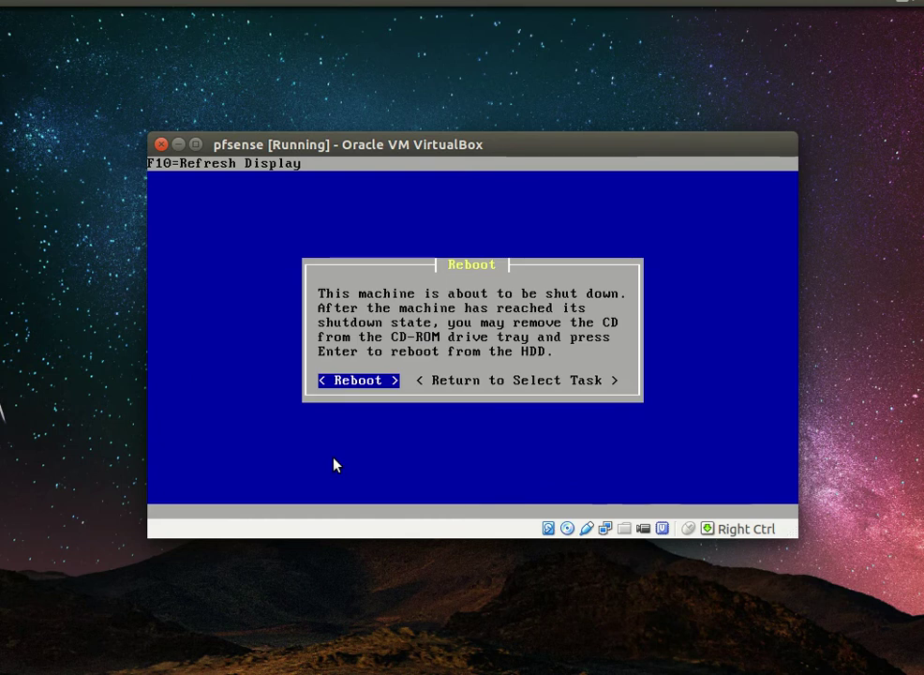
key("Return")
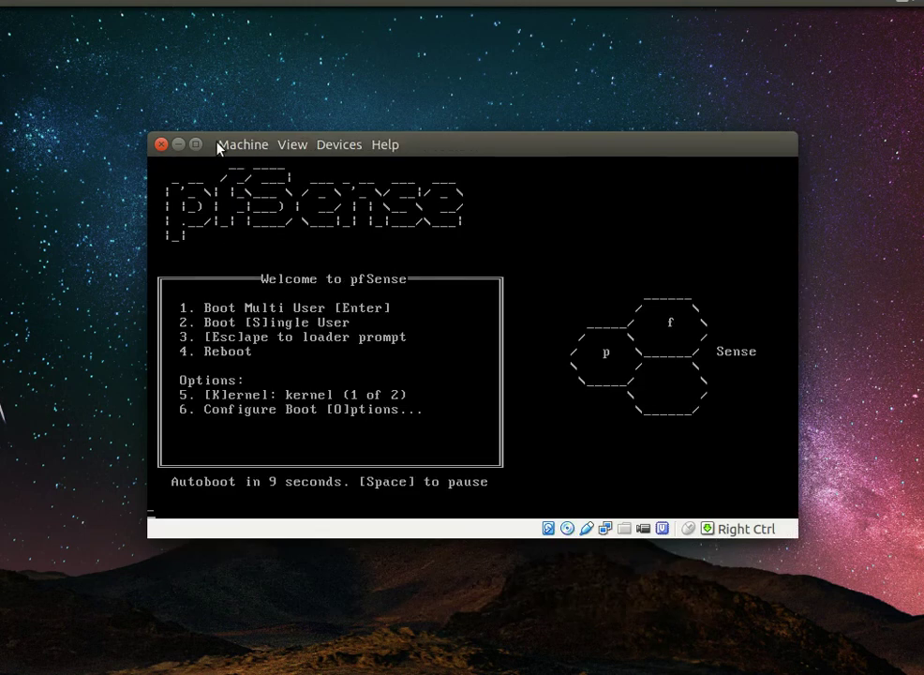
Step: Power off the running pfsense machine
left_click(217, 147)
left_click(322, 409)
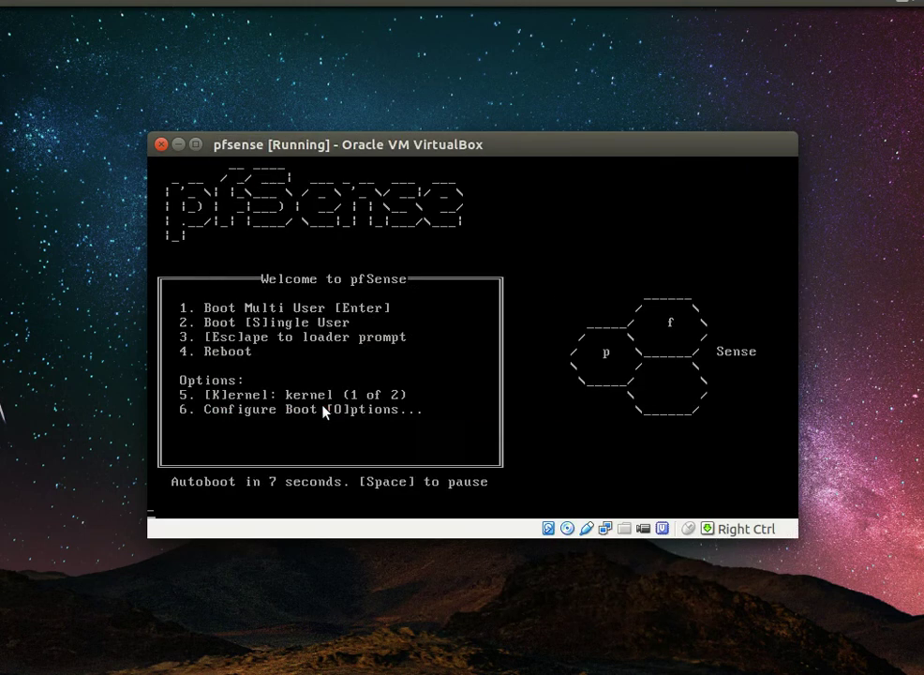
left_click(440, 366)
left_click(569, 398)
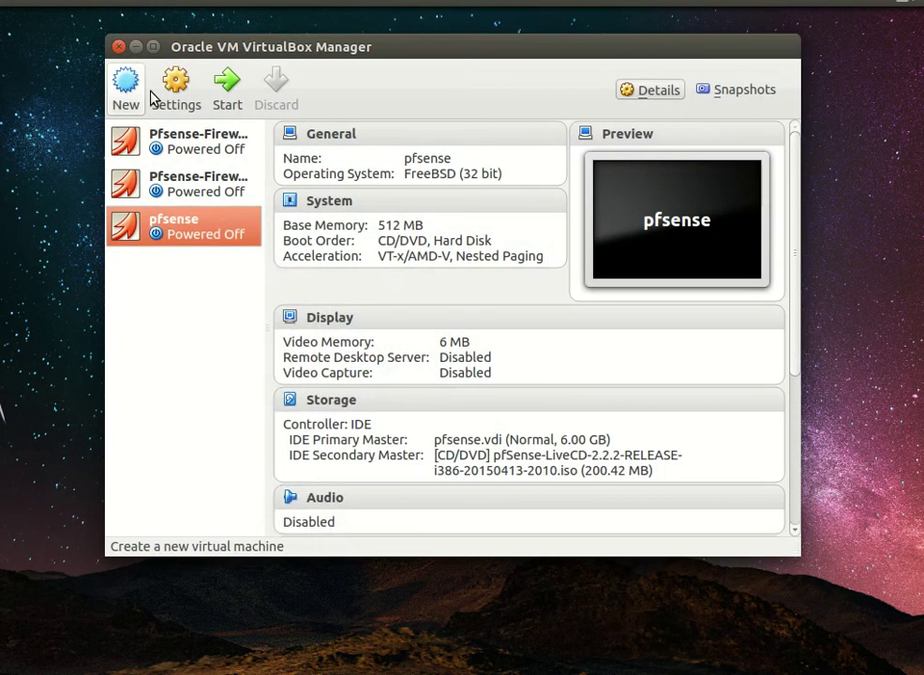
Step: Remove the pfSense live CD from the pfsense optical drive, save, and start the VM again
right_click(163, 227)
left_click(199, 234)
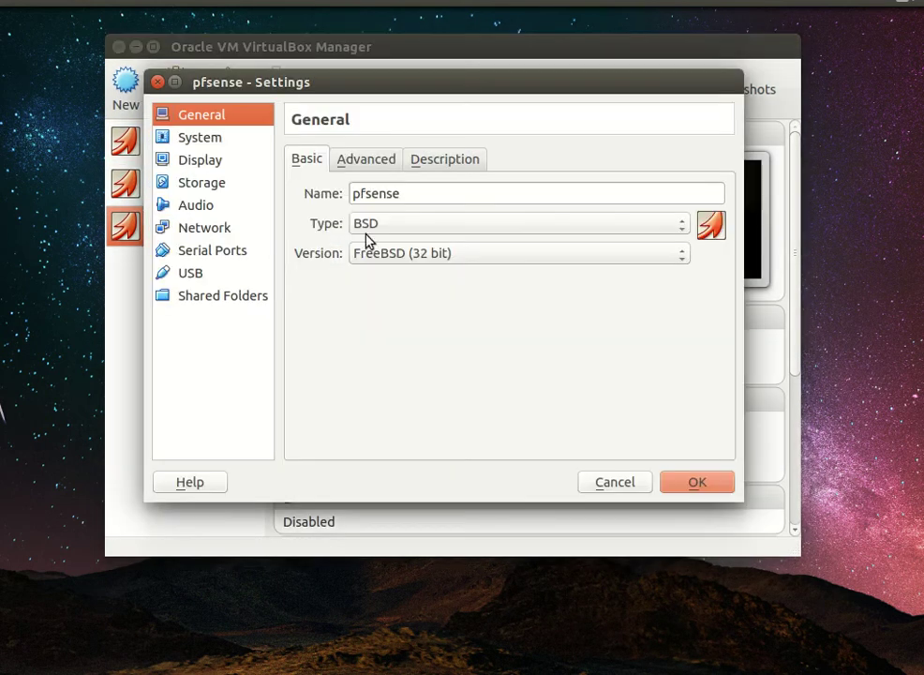
left_click(199, 185)
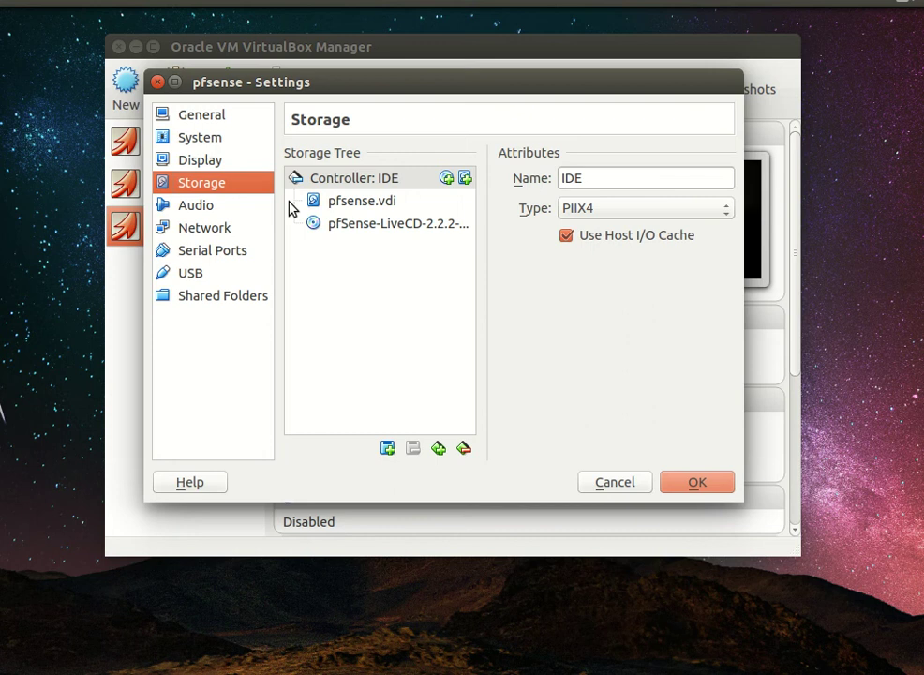
left_click(373, 225)
left_click(718, 178)
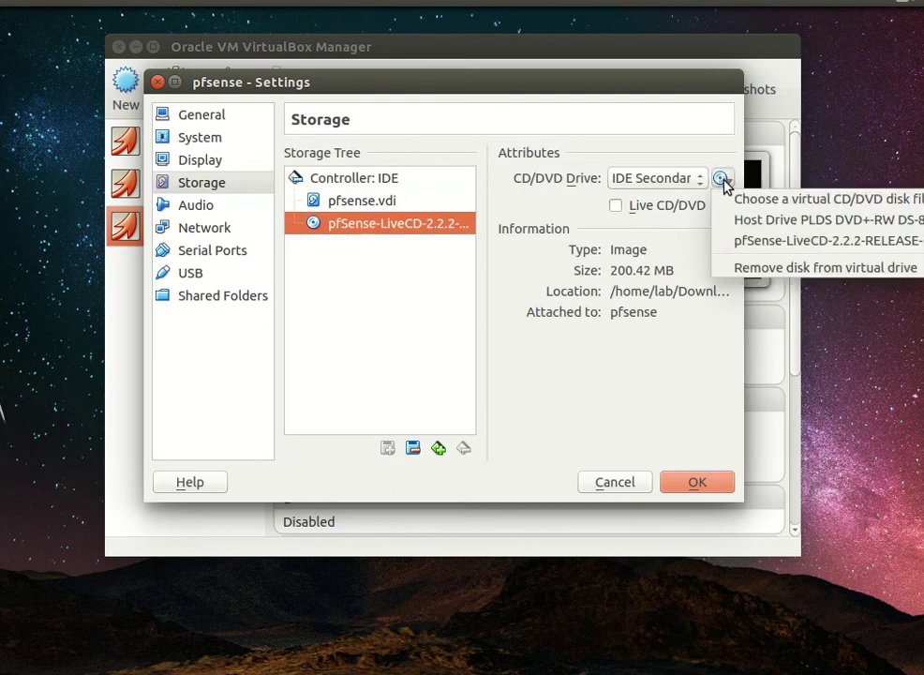
left_click(790, 265)
left_click(701, 482)
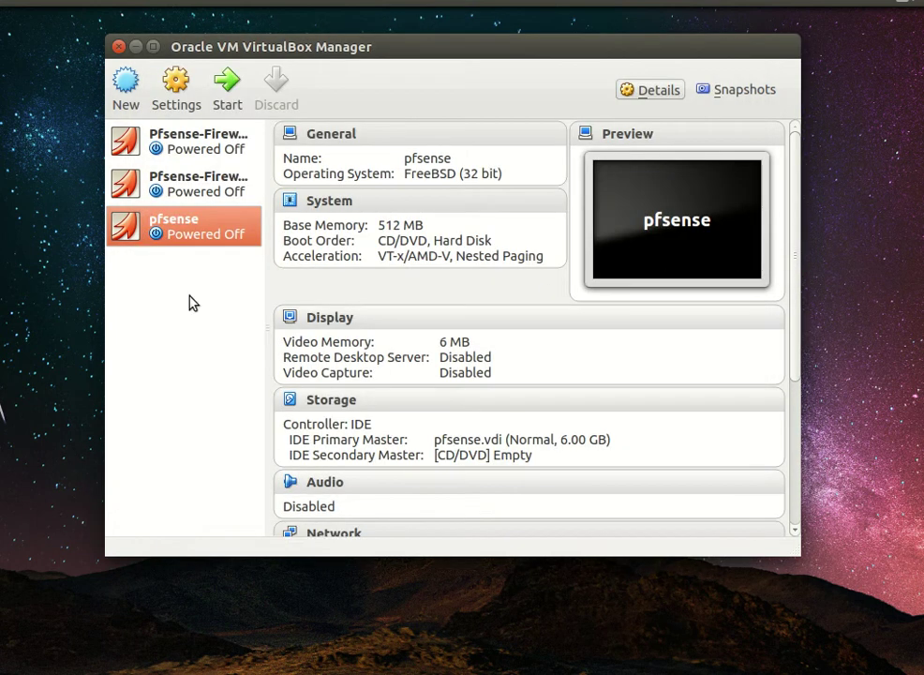
left_click(136, 47)
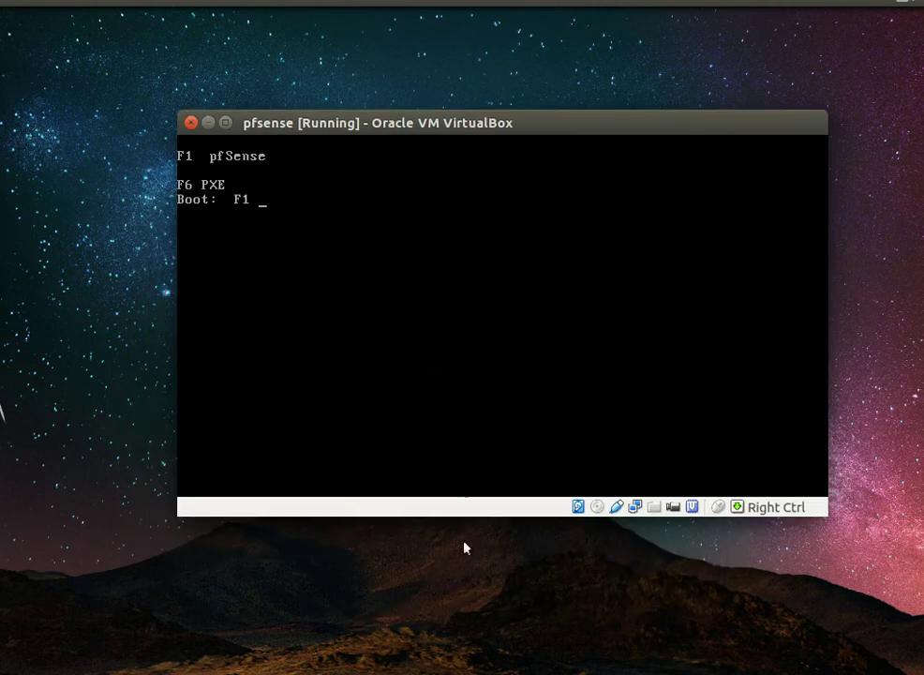
Step: Accept the default F1 pfSense boot option to boot from the hard disk
key("Return")
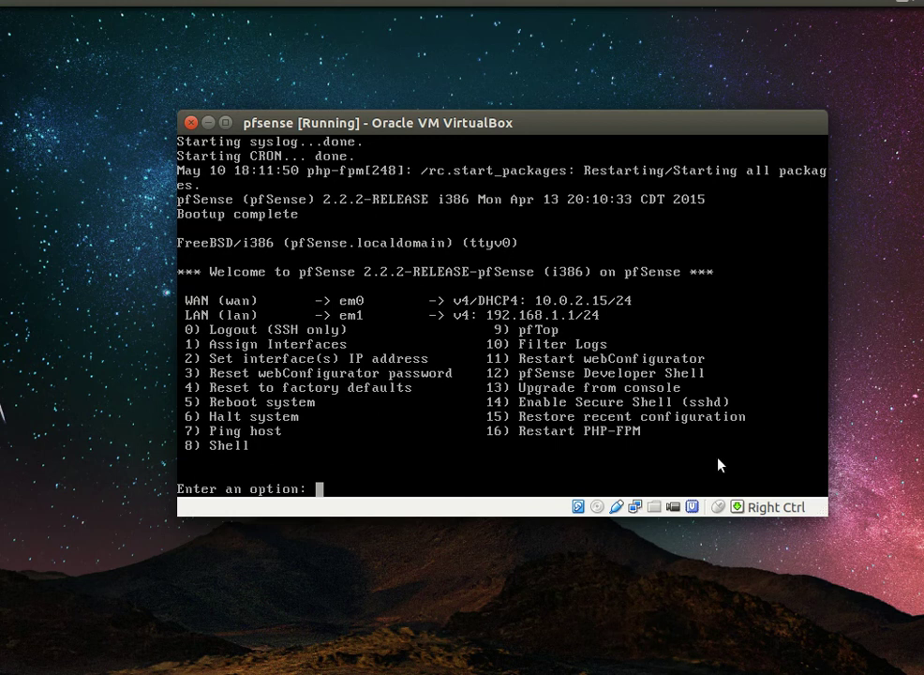
Step: Choose option 2 for the LAN interface and enter the address 172.16.1.170
type("2")
key("Return")
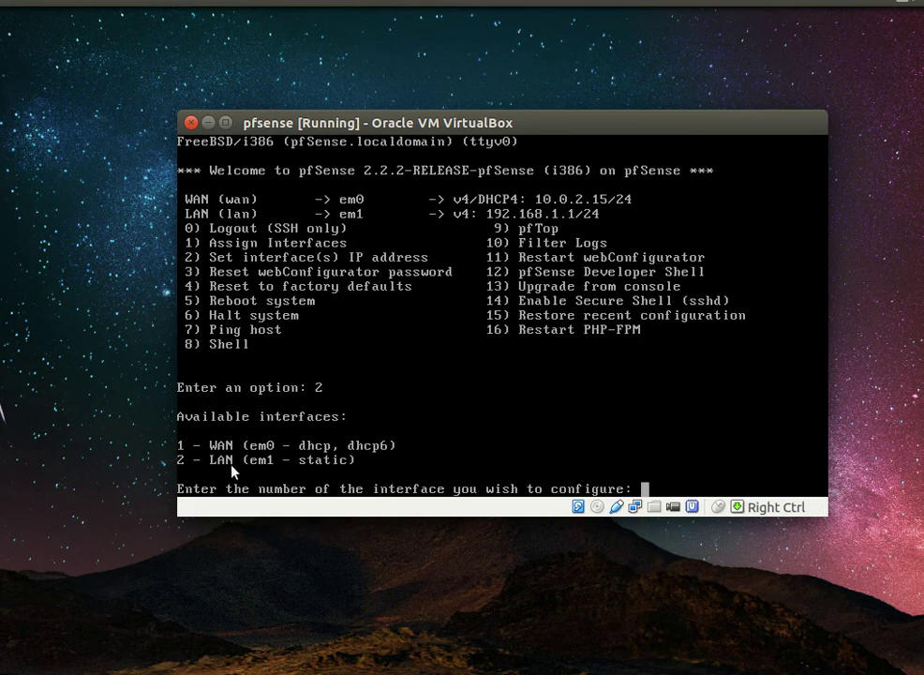
type("2")
key("Return")
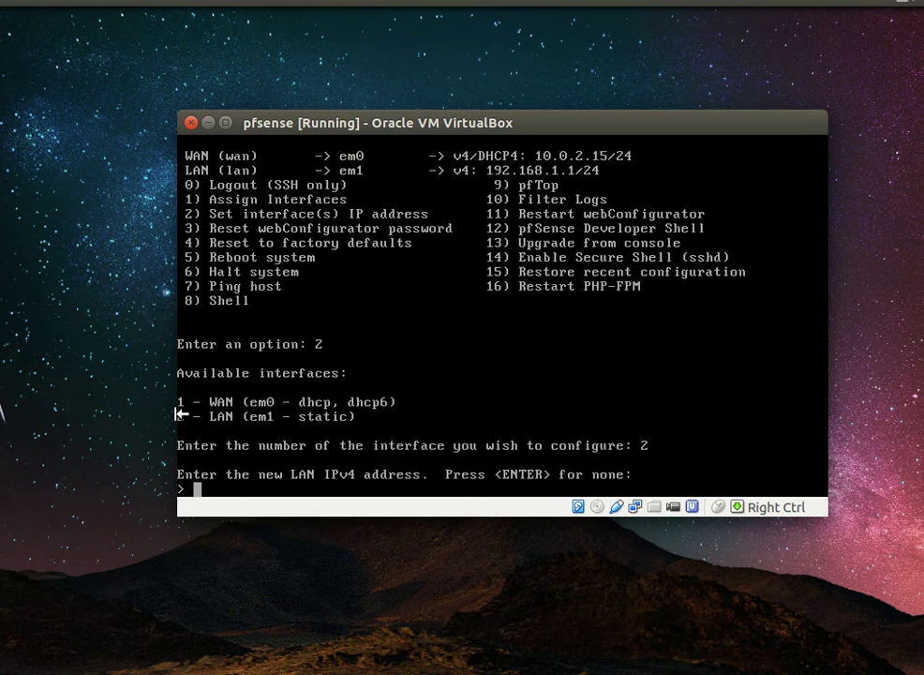
type("17")
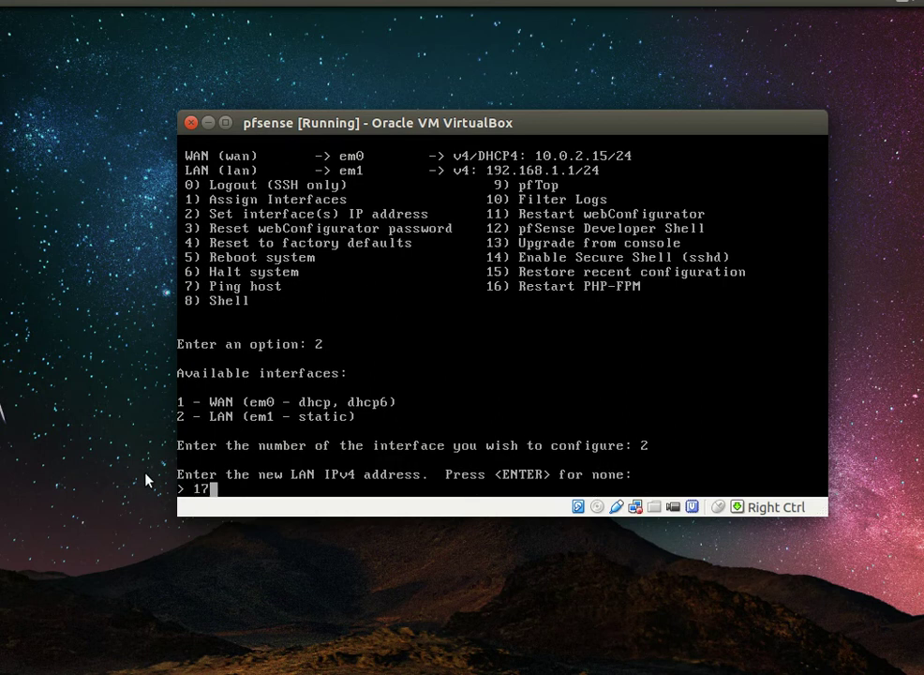
type("2.16.1.15")
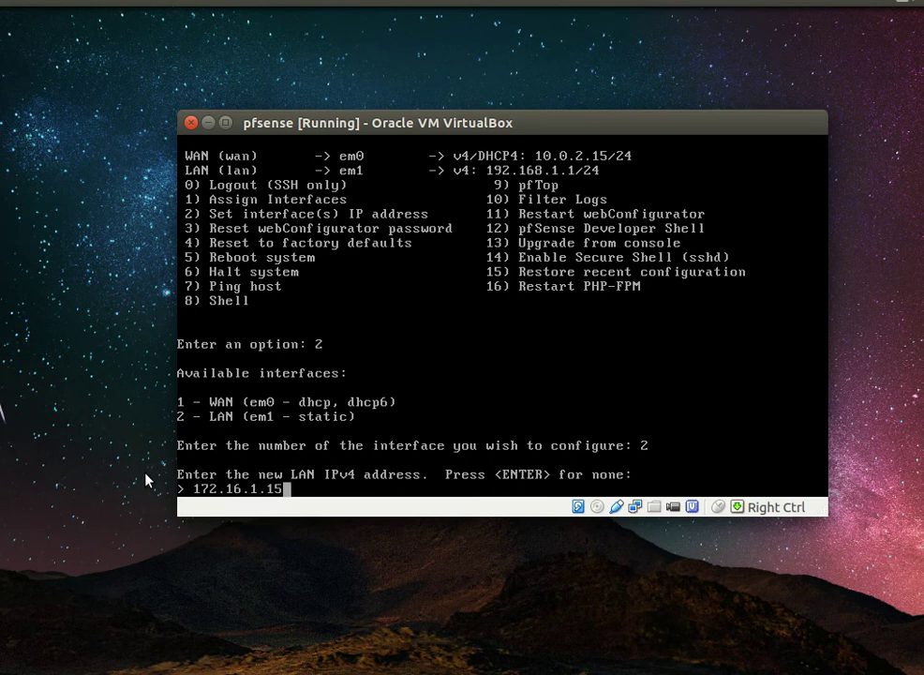
key("BackSpace")
type("6")
key("BackSpace")
type("70")
key("Return")
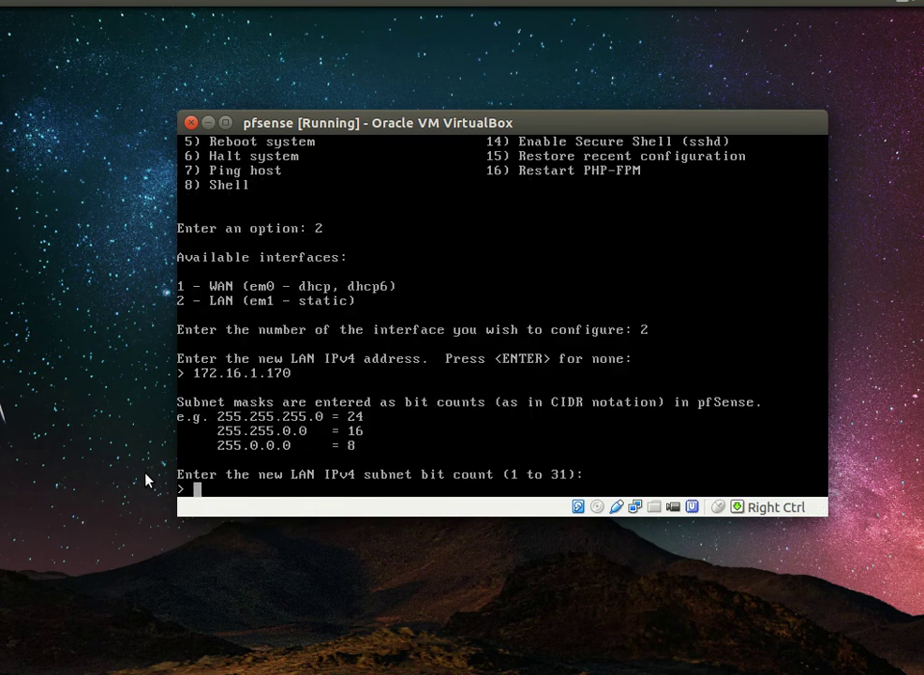
Step: Set subnet 24, no gateway, DHCP server off, and the webConfigurator back to HTTP
type("24")
key("Return")
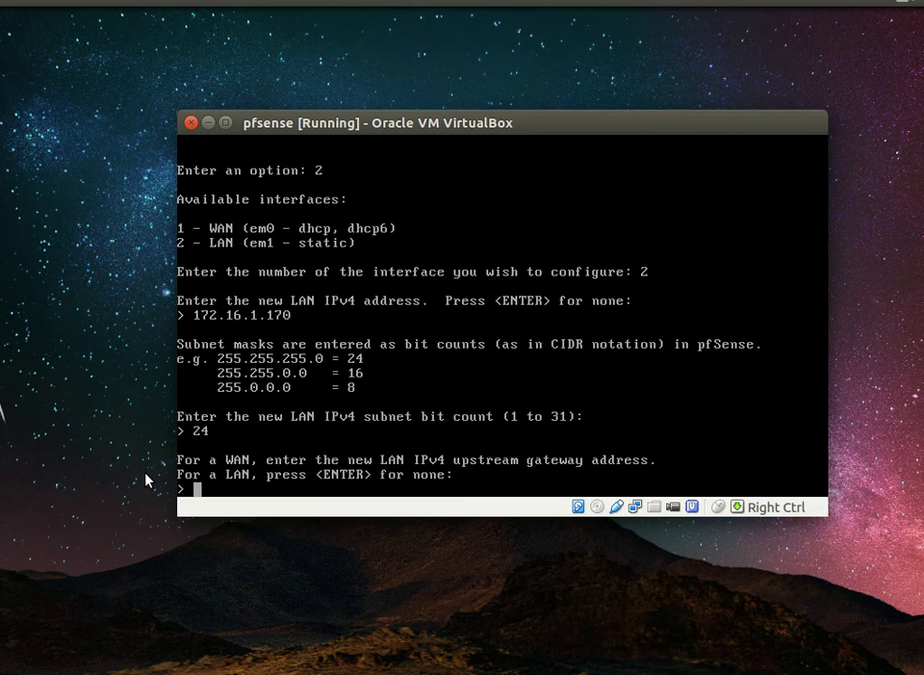
key("Return")
key("Return")
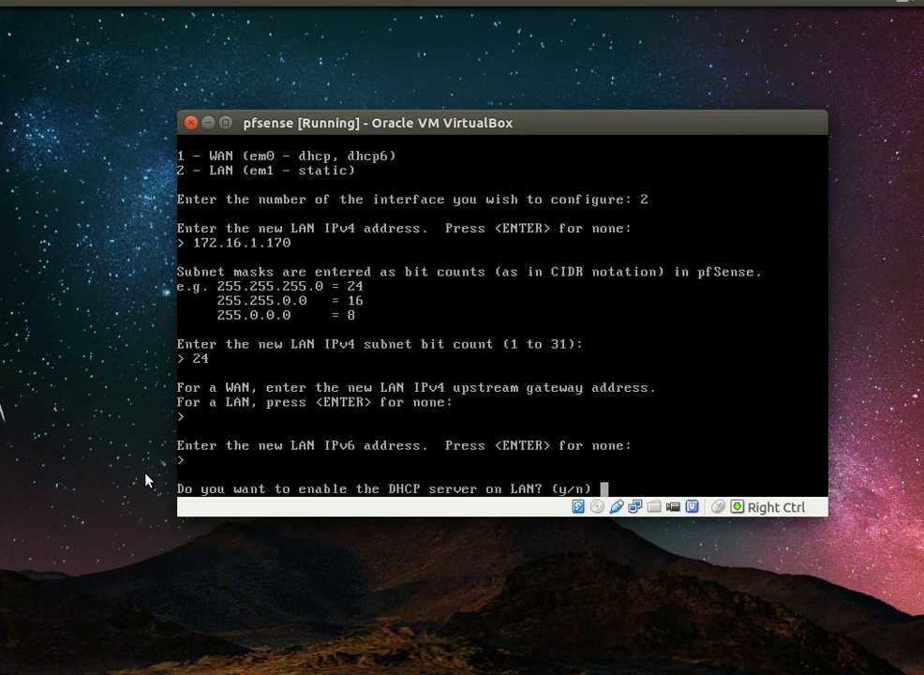
type("n")
key("Return")
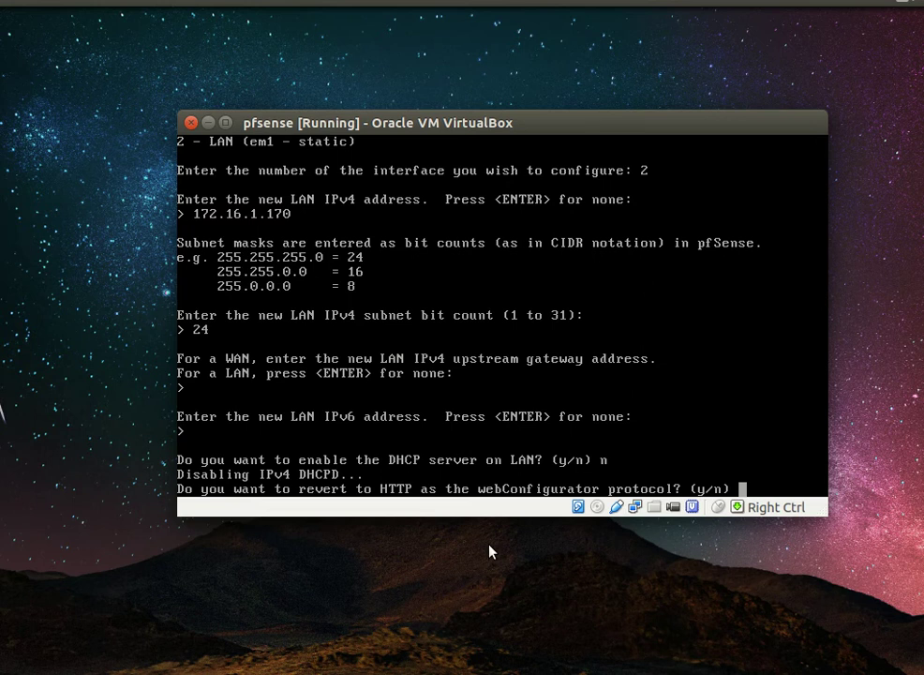
type("y")
key("Return")
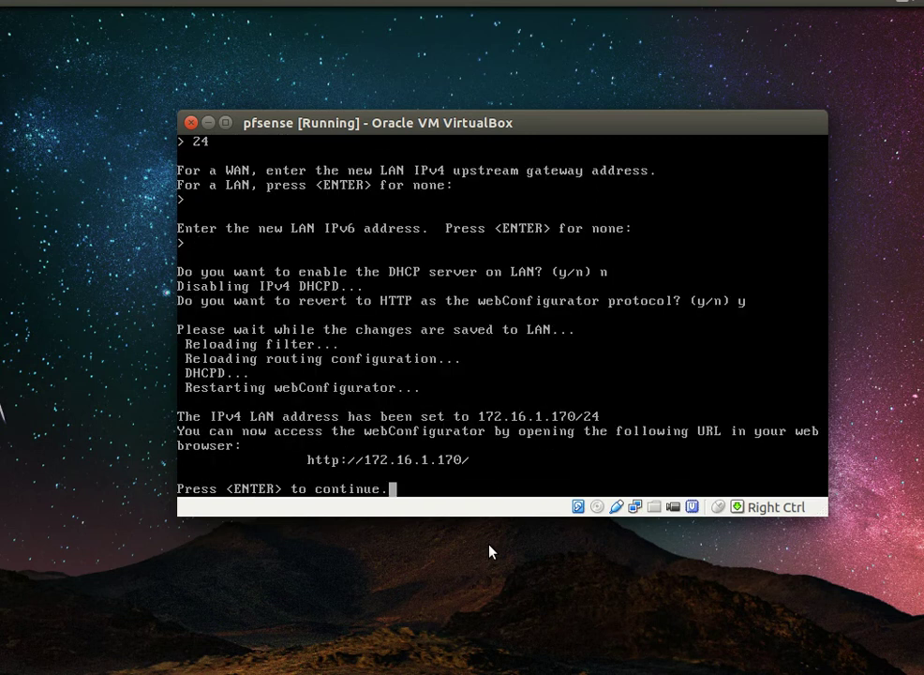
key("Return")
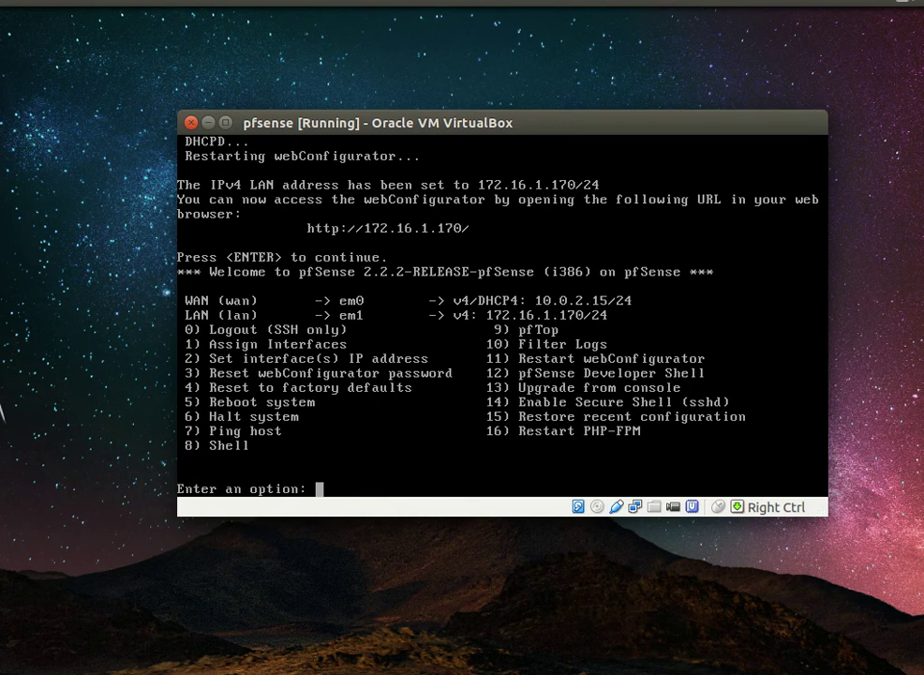
key("alt+Tab")
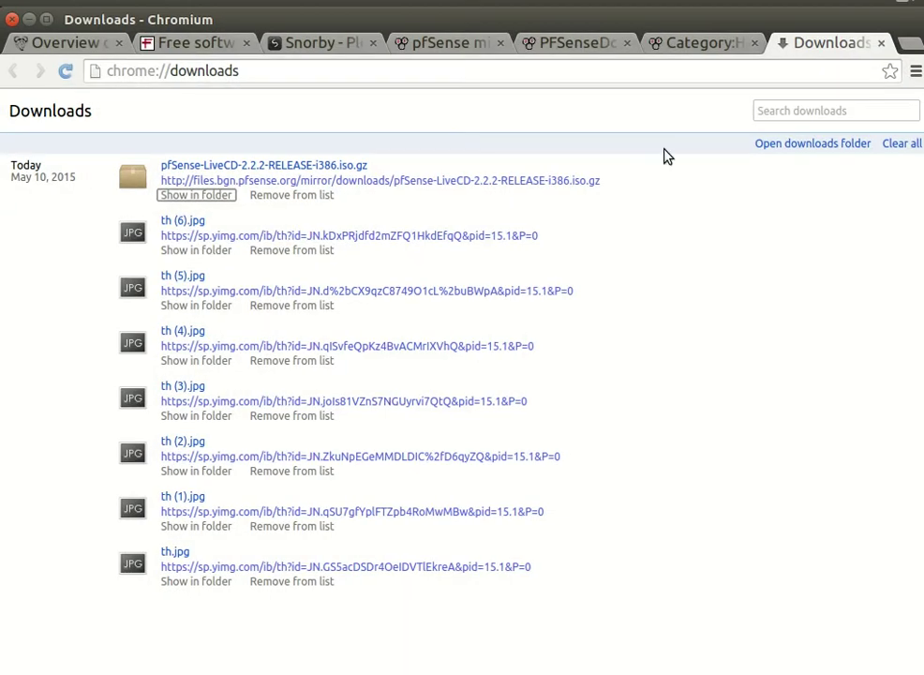
Step: Load 172.16.1.170 in a new Chromium tab, find it unavailable, and minimize the browser
left_click(910, 44)
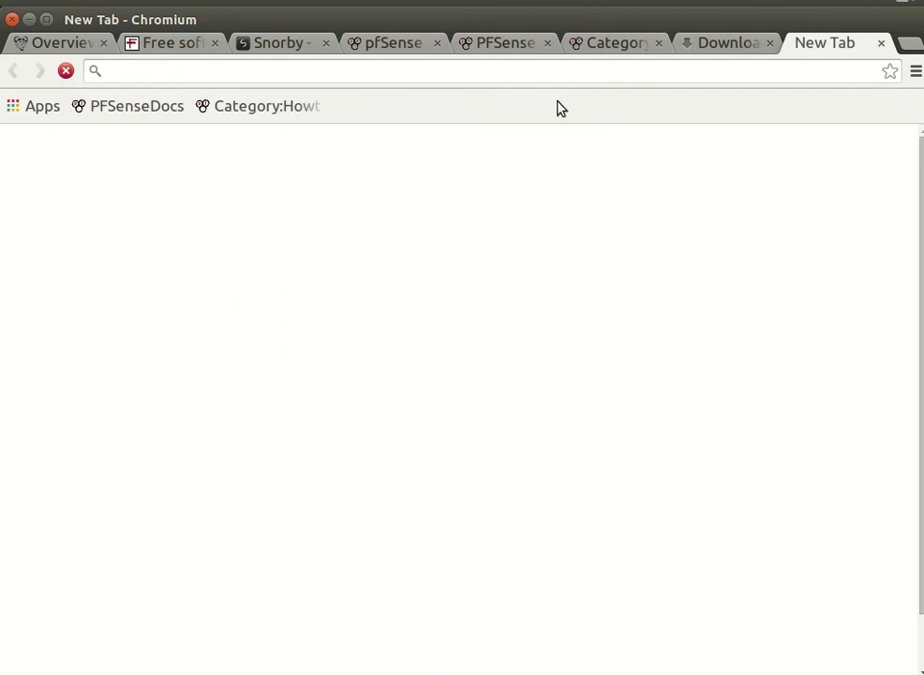
type("172.")
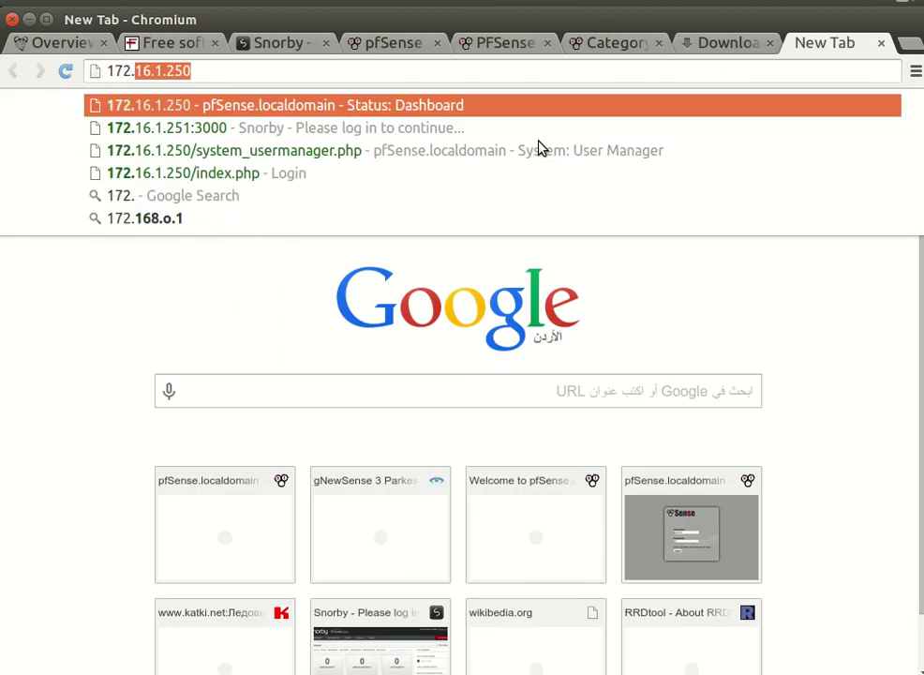
type("16.1.170")
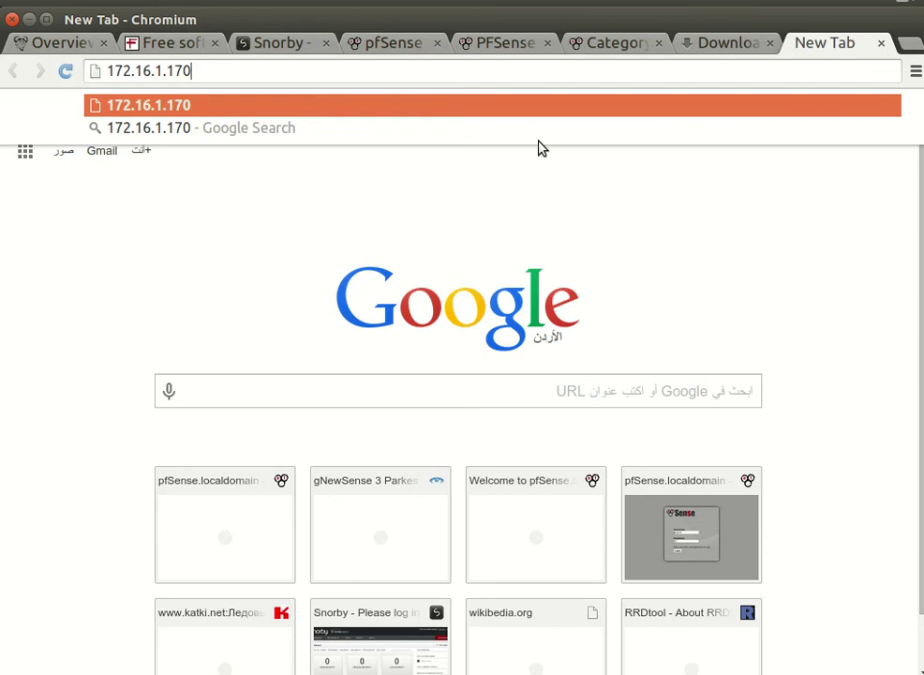
key("Return")
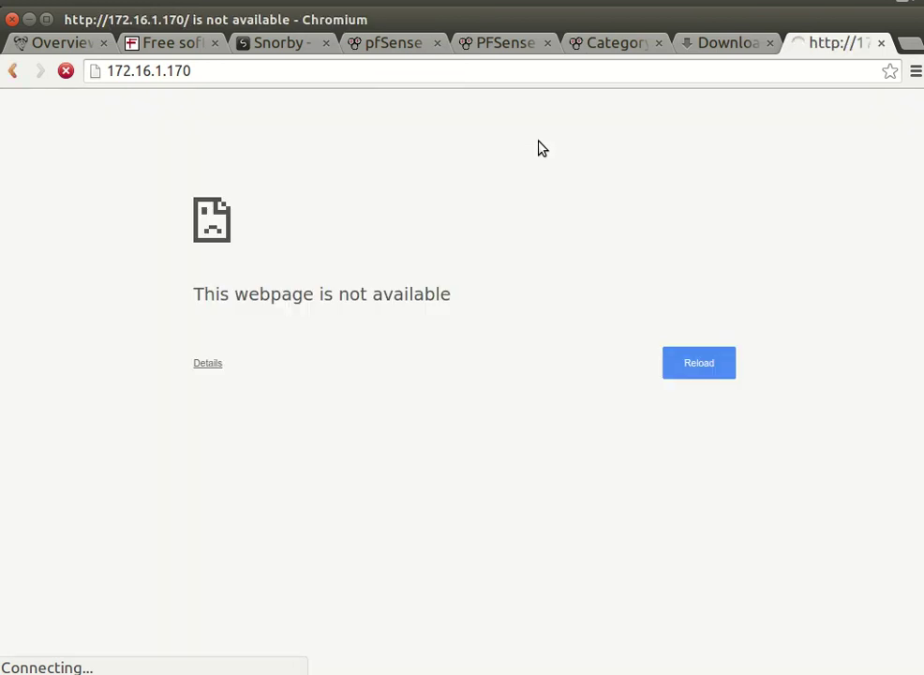
left_click(30, 20)
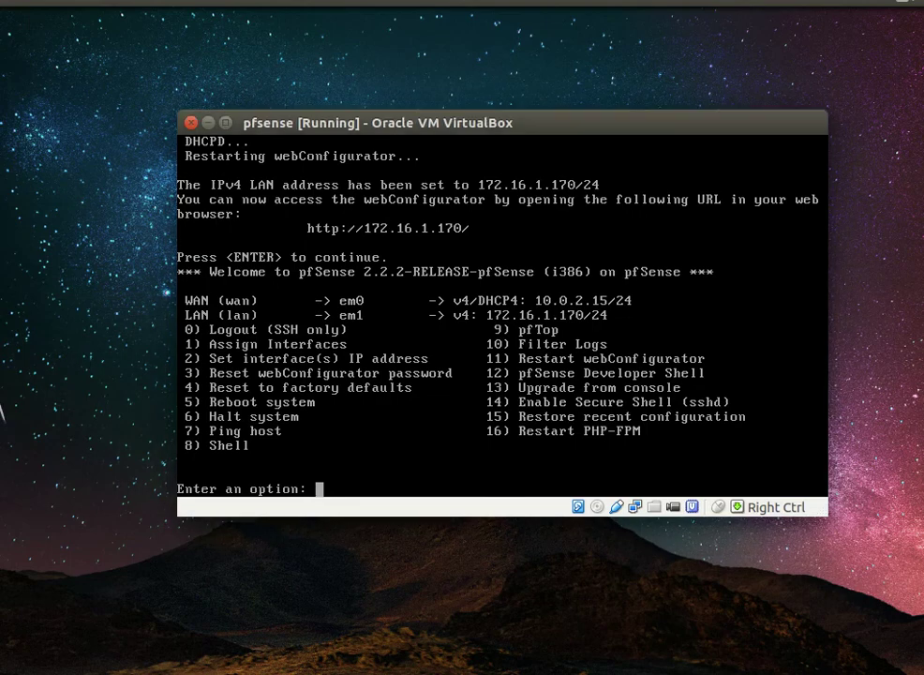
Step: Open the vboxnet0 host-only network's details in VirtualBox's Network preferences
key("alt+Tab")
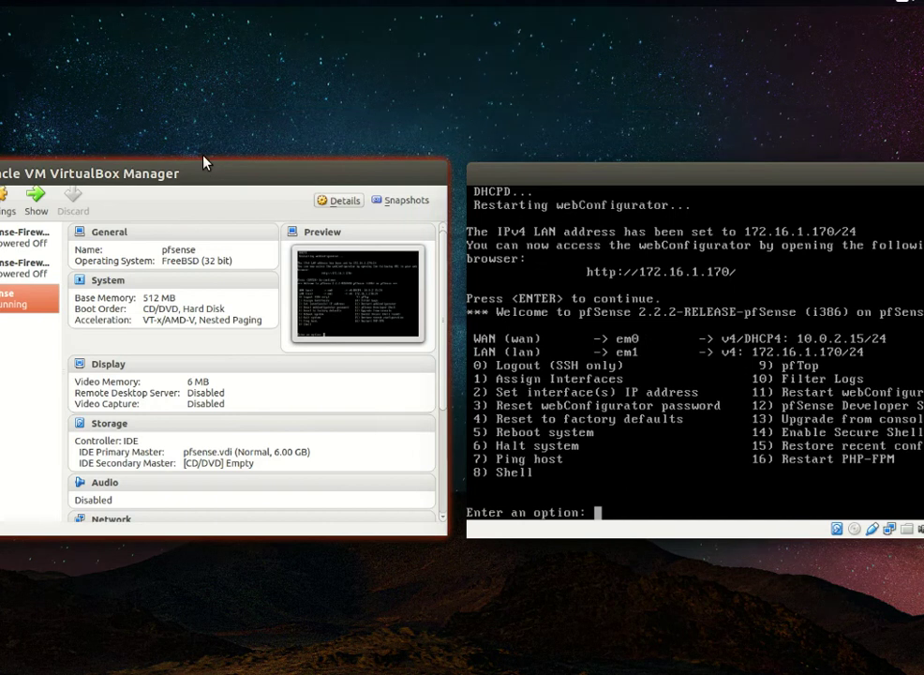
left_click_drag(46, 165, 232, 46)
left_click(187, 45)
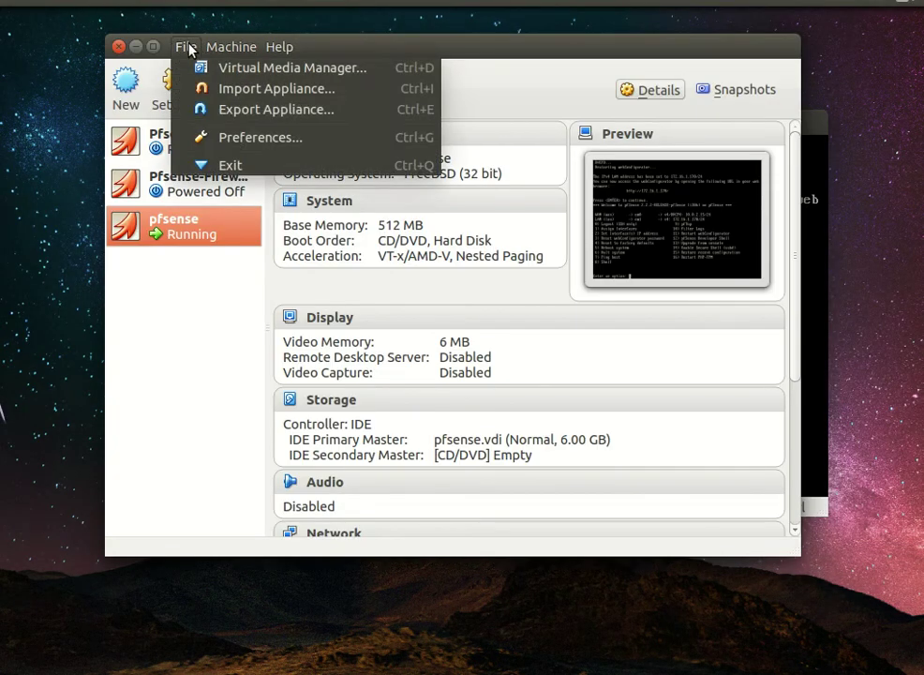
left_click(201, 136)
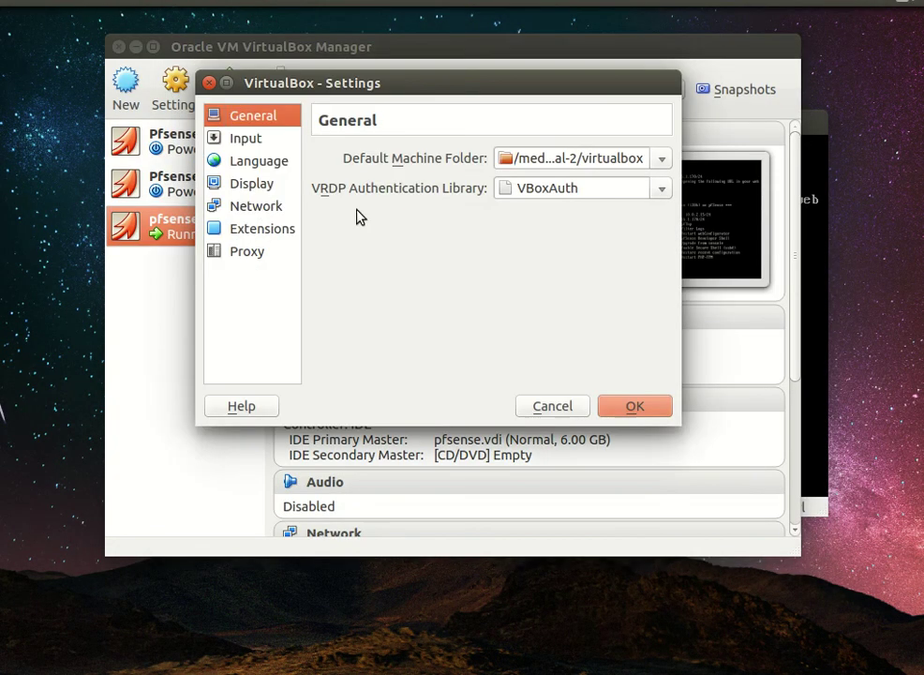
left_click(252, 208)
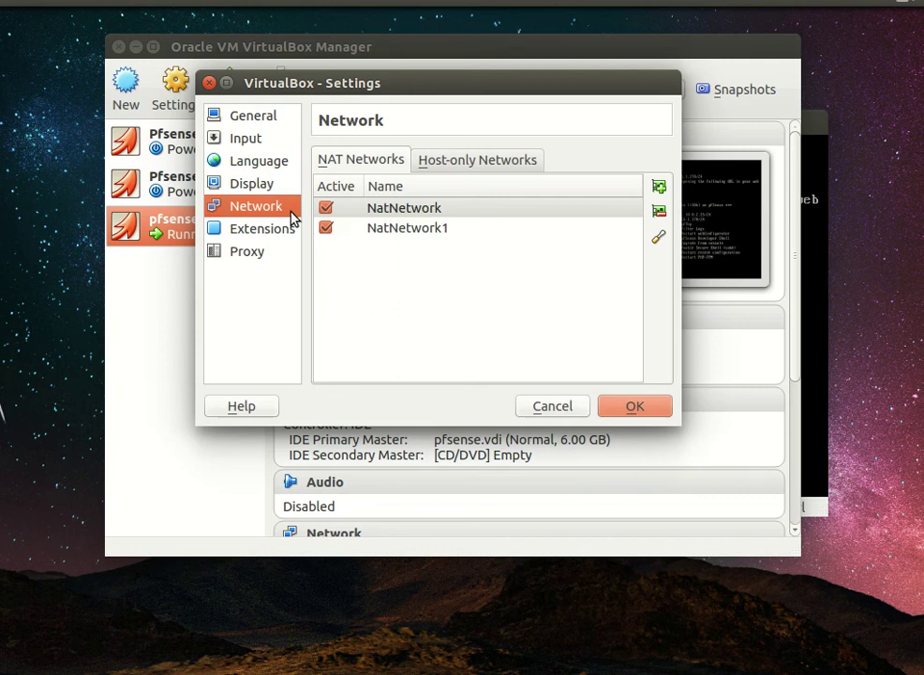
left_click(479, 161)
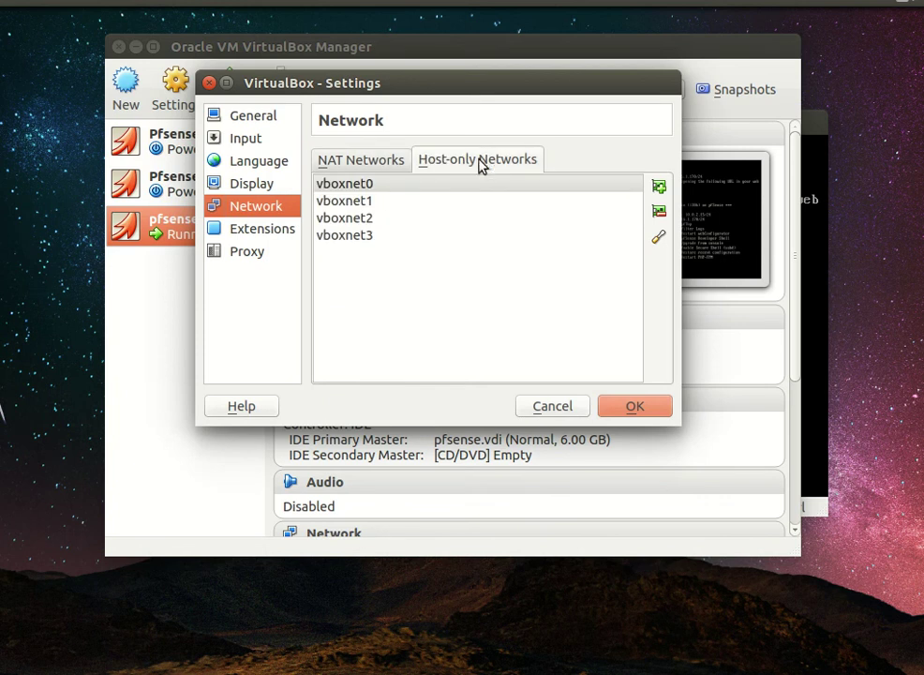
left_click(658, 238)
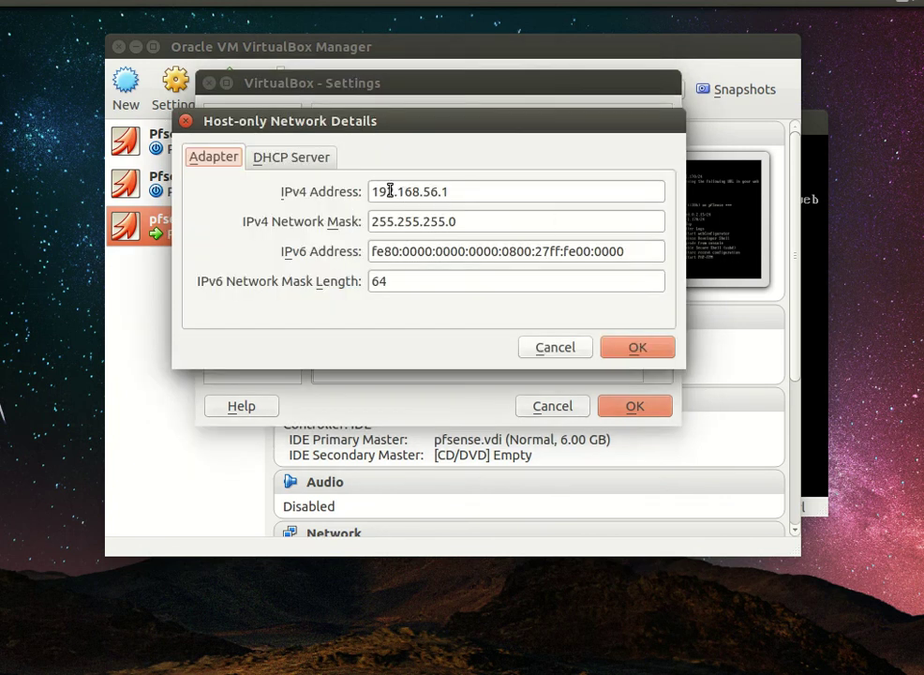
Step: Copy vboxnet0's IPv4 address 192.168.56.1 and close the preferences dialogs
left_click_drag(374, 191, 483, 202)
left_click(276, 161)
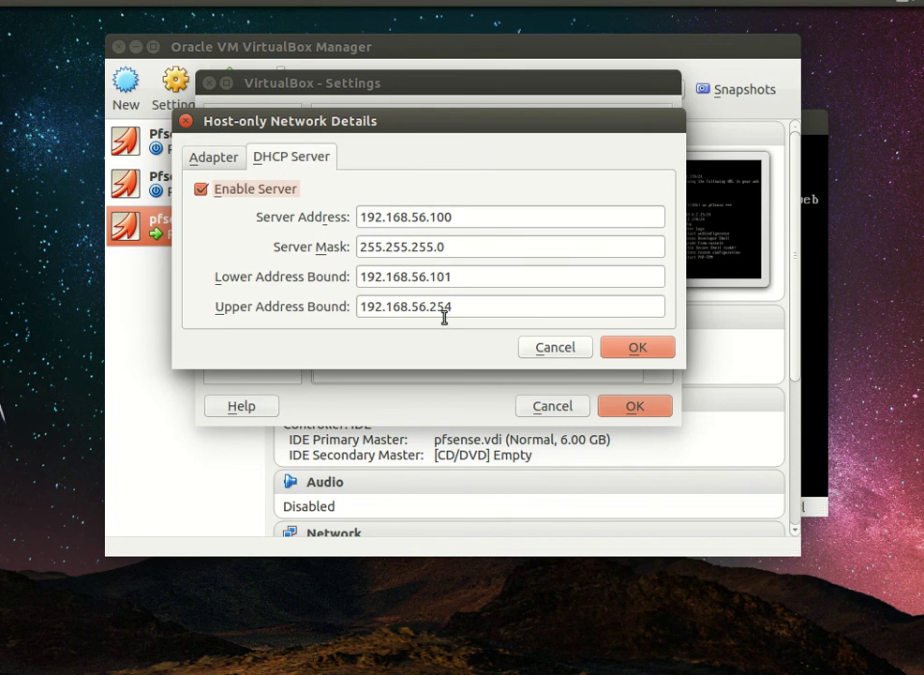
left_click(207, 164)
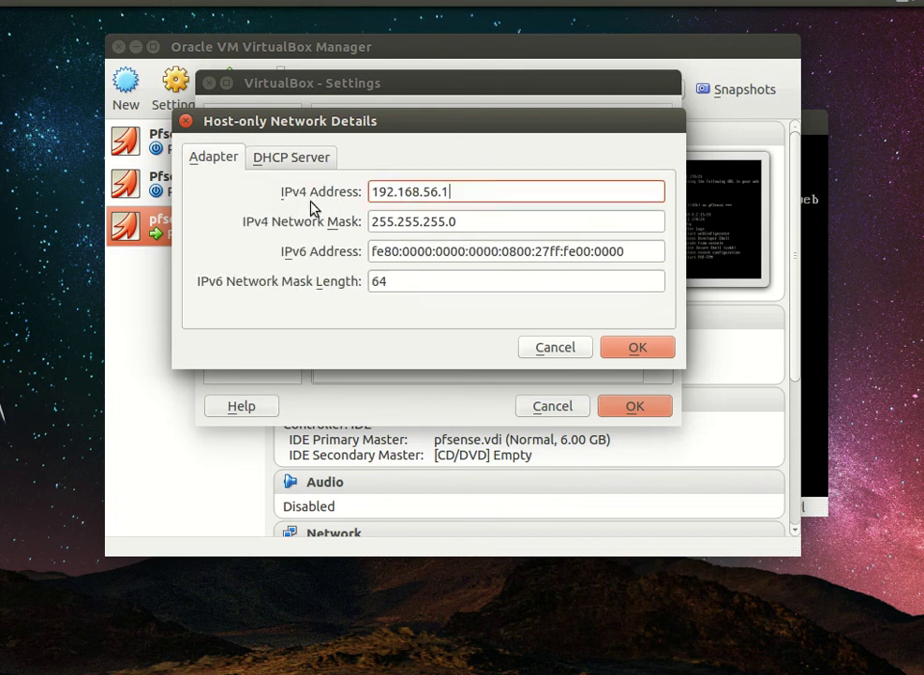
triple_click(434, 189)
right_click(434, 189)
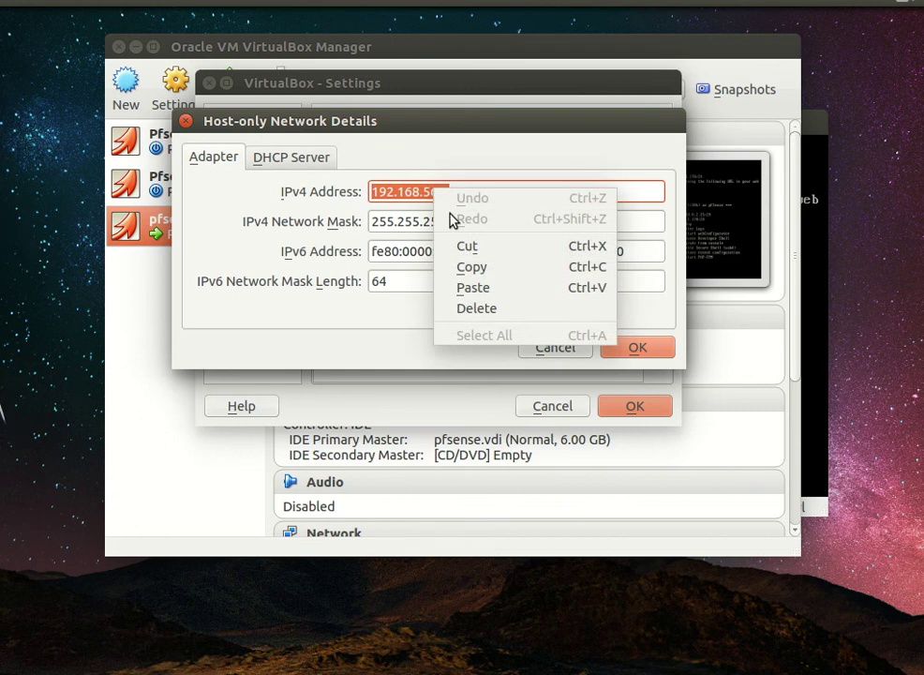
left_click(482, 270)
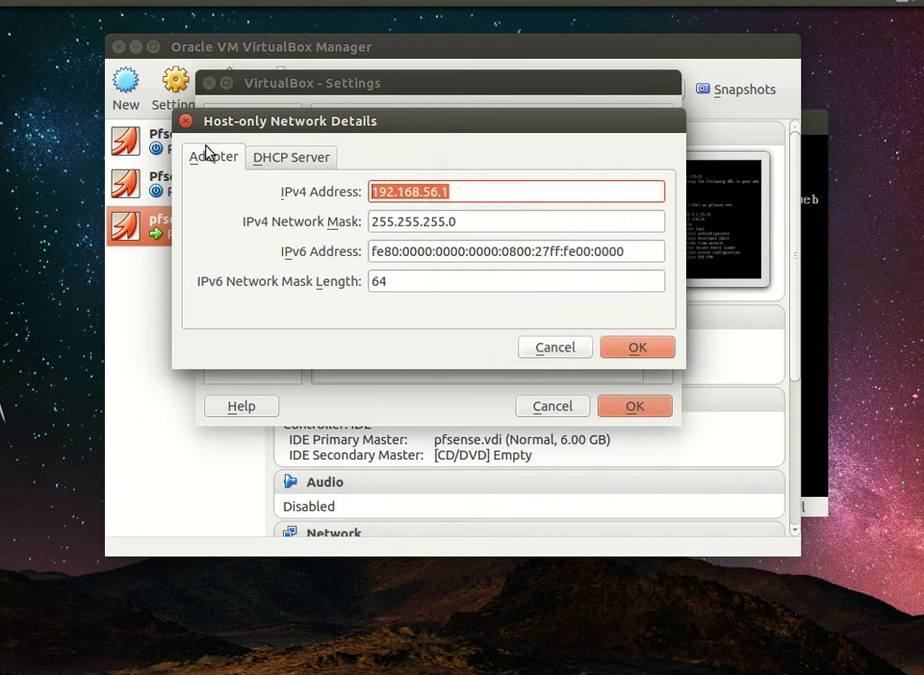
left_click(555, 348)
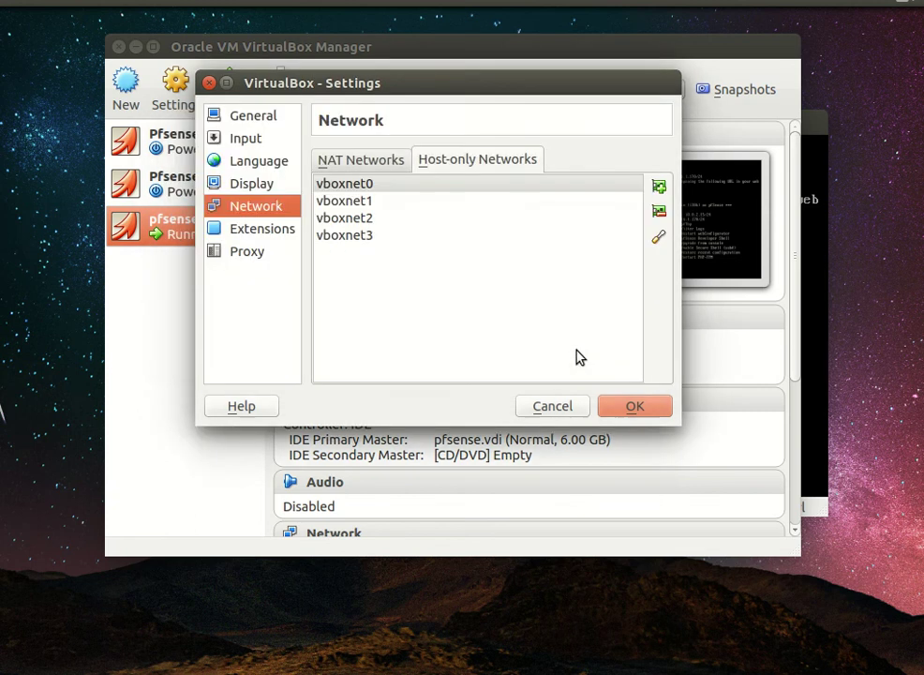
left_click(554, 409)
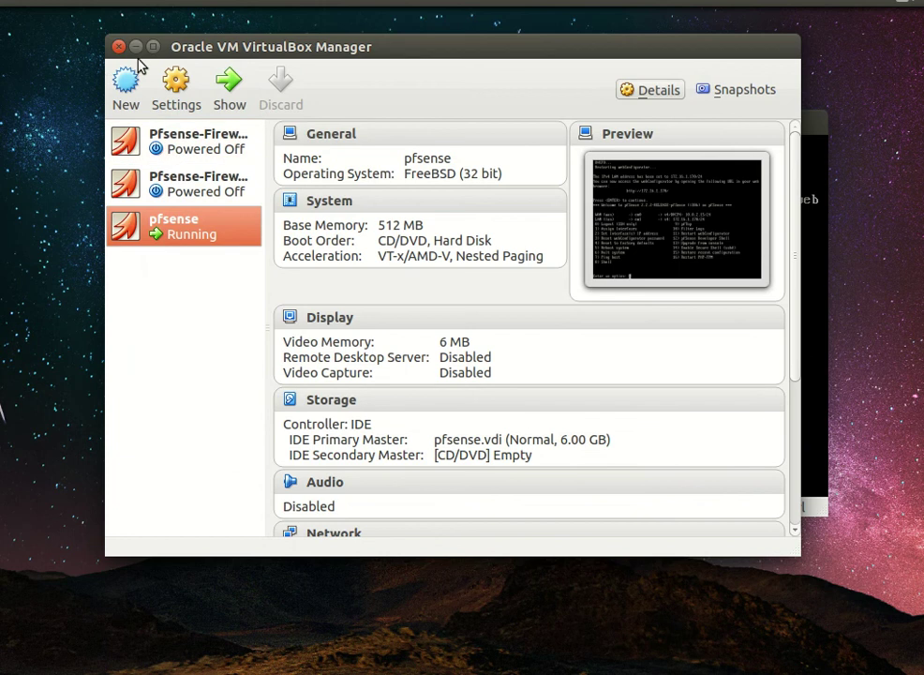
left_click(136, 46)
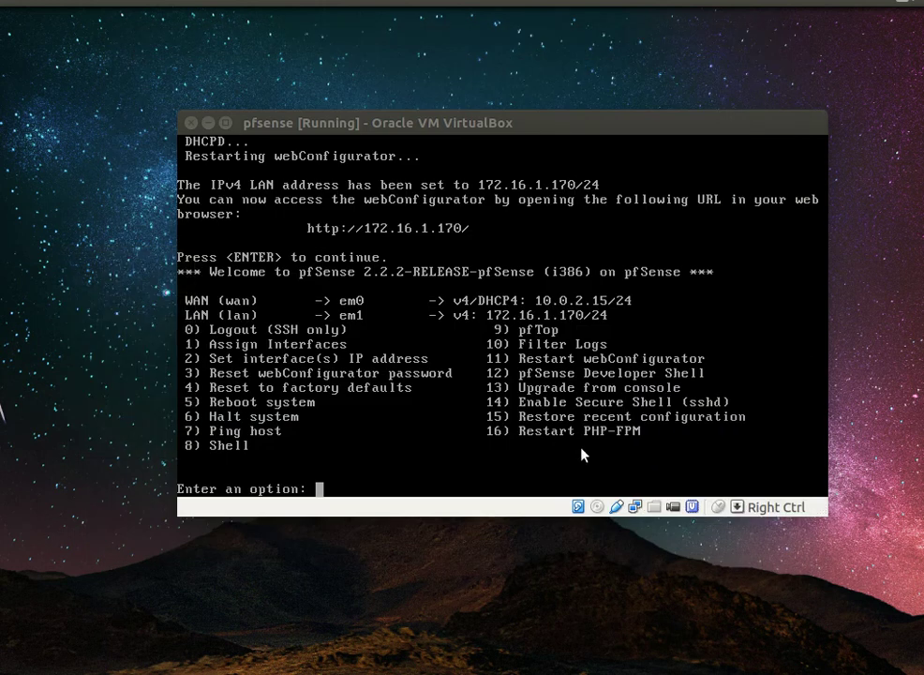
Step: Choose option 2 for the LAN interface and enter the address 192.168.56.150
type("2")
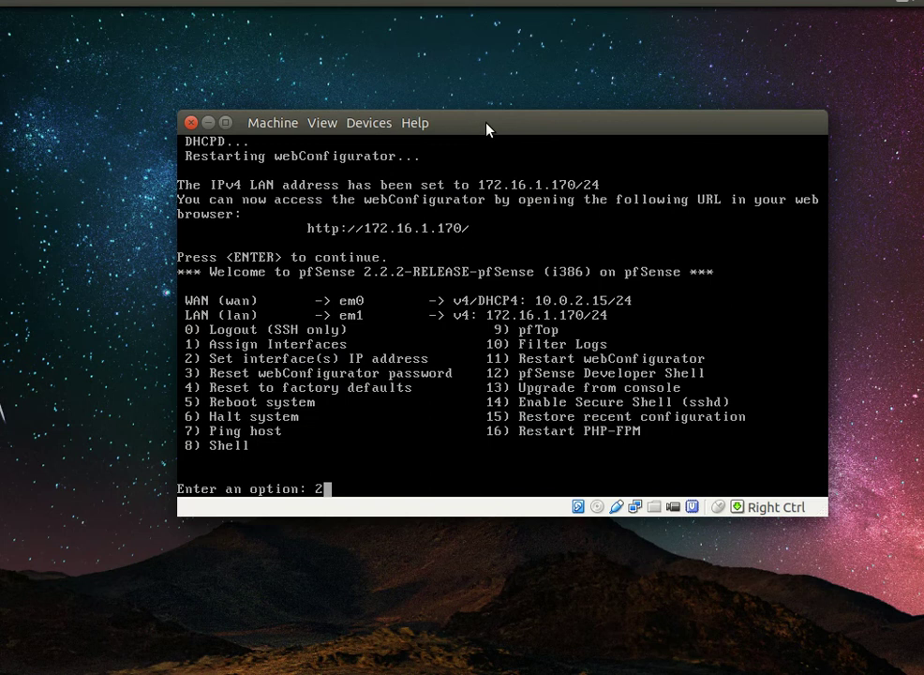
key("Return")
type("2")
key("Return")
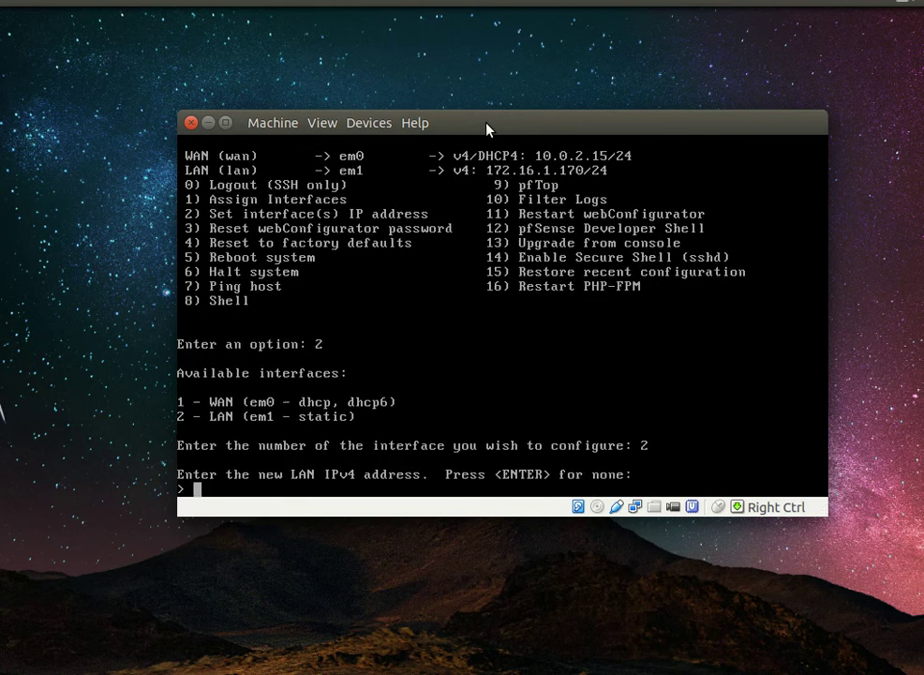
type("192.168")
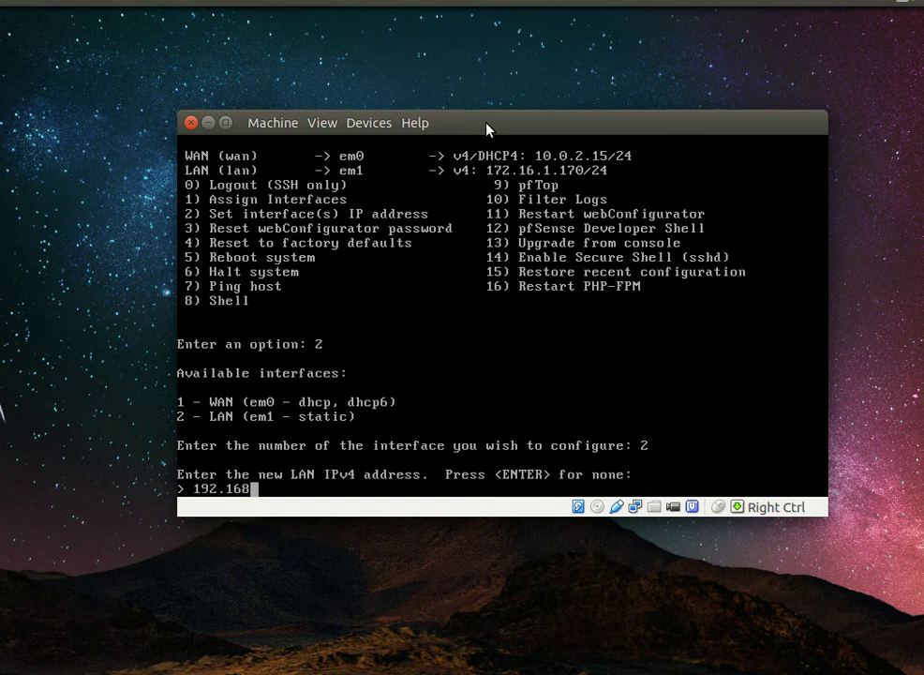
type(".56.150")
key("Return")
Step: Set subnet 24, leave gateway and IPv6 empty, and decline the LAN DHCP server
type("24")
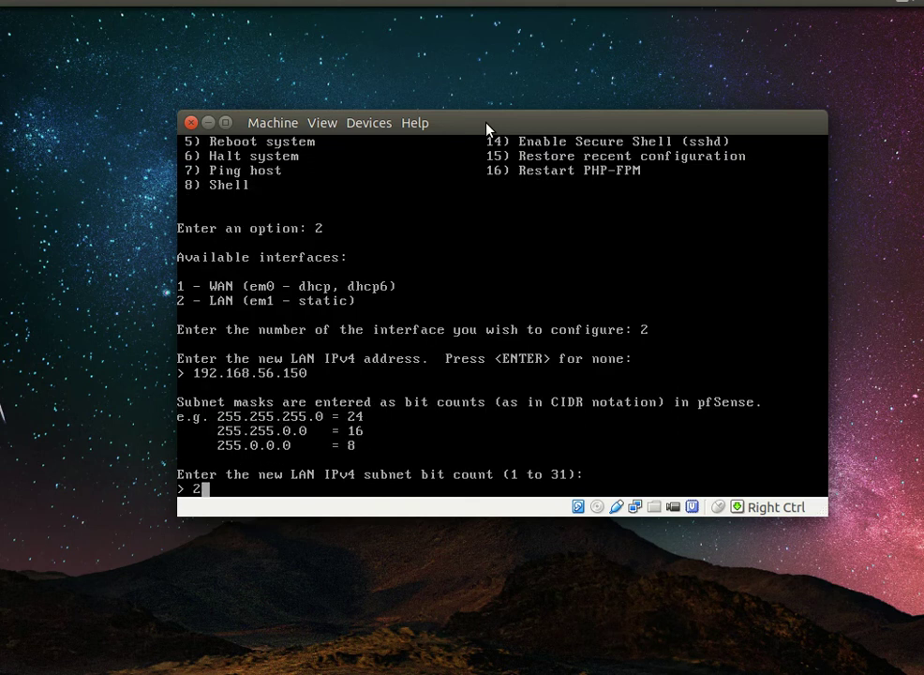
key("Return")
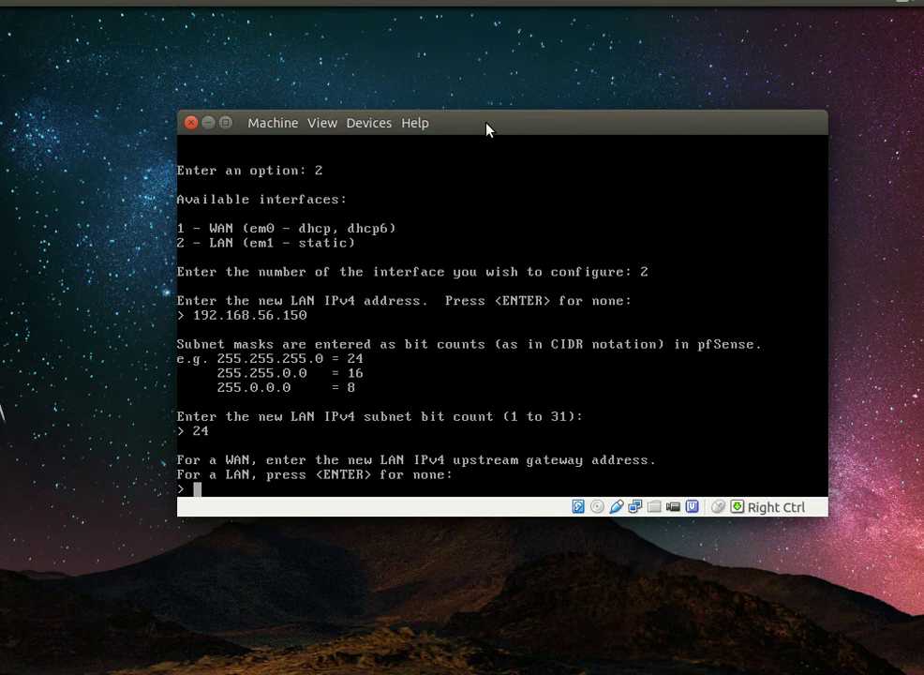
key("Return")
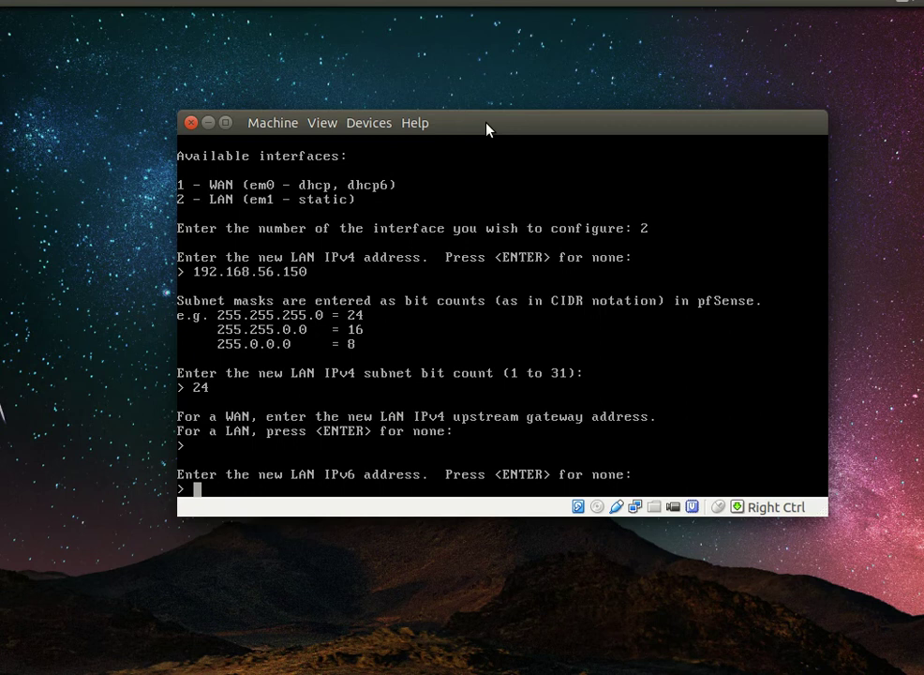
key("Return")
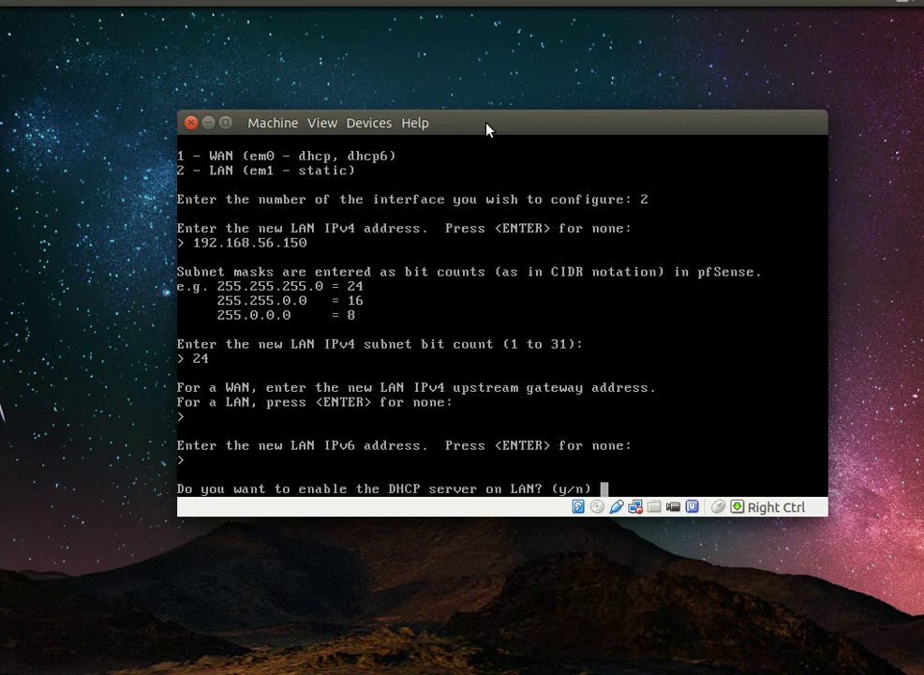
type("n")
key("Return")
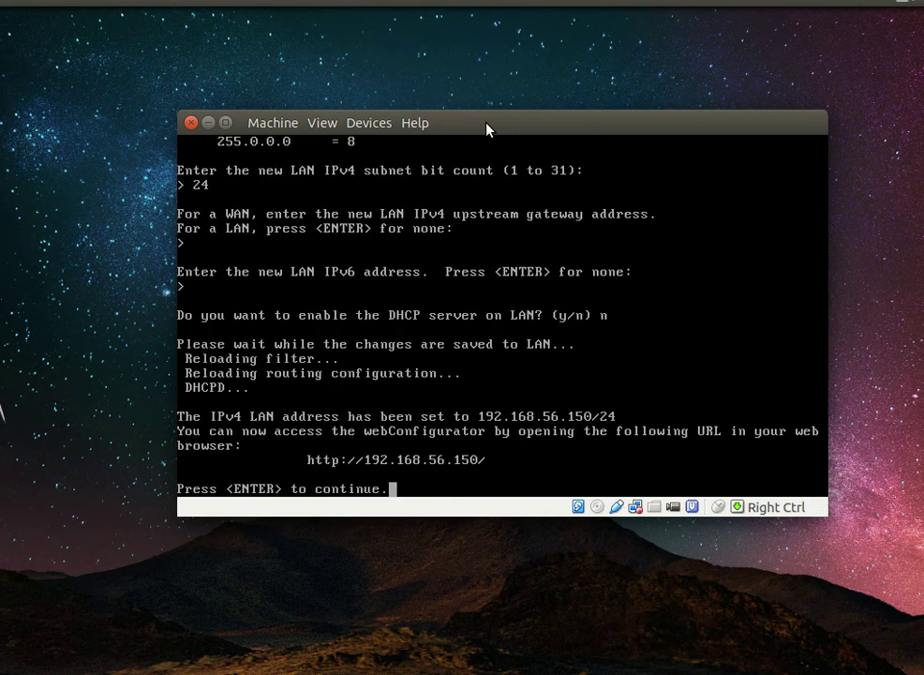
key("Return")
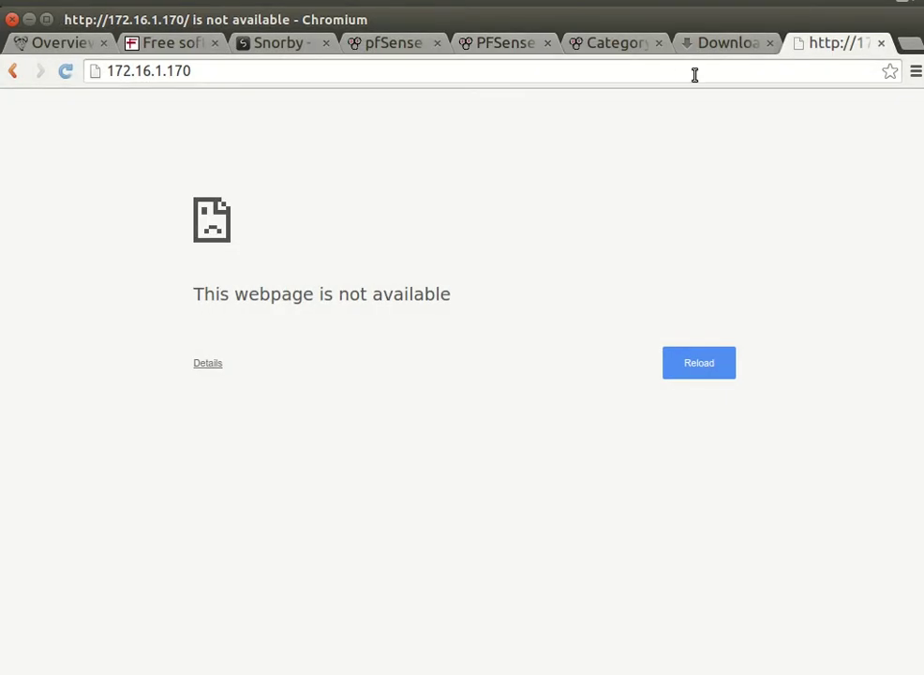
Step: Paste and complete the address 192.168.56.150 in Chromium to load the pfSense login page
left_click(694, 75)
right_click(695, 75)
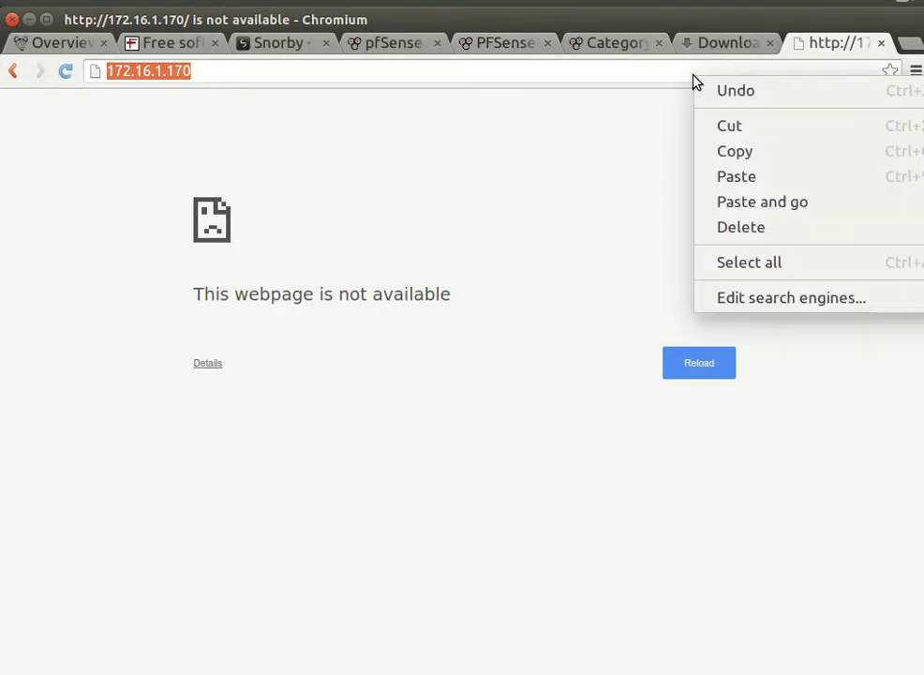
left_click(759, 184)
type("50")
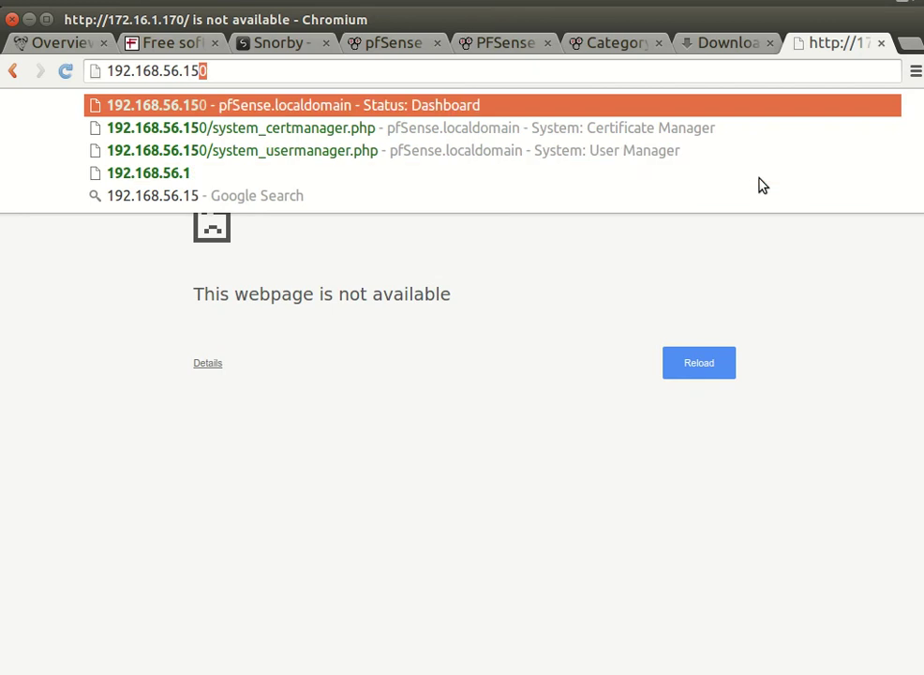
key("Return")
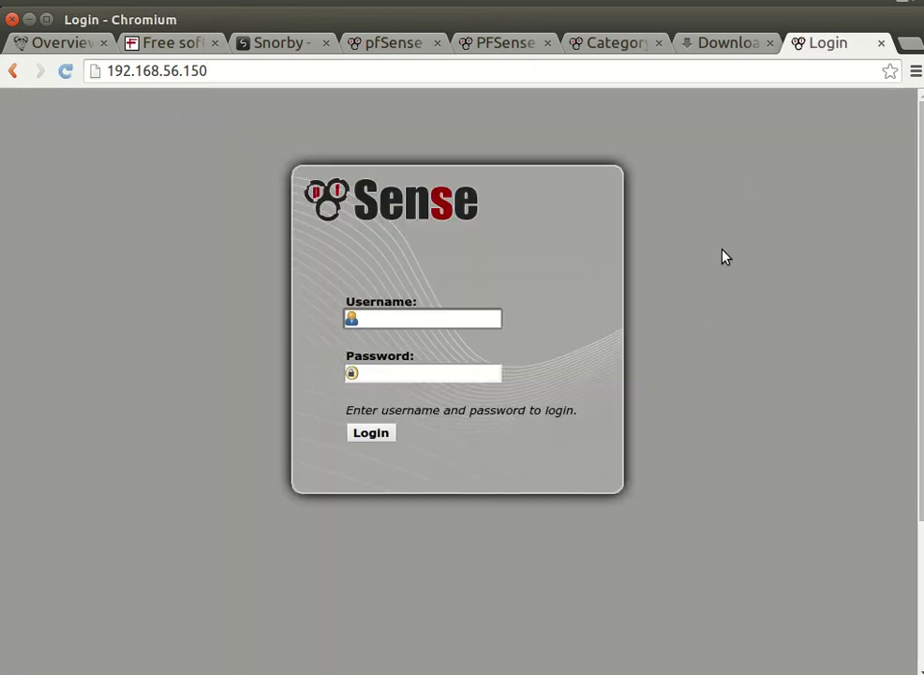
Step: Sign in to the webConfigurator with the administrator username and password
type("admin")
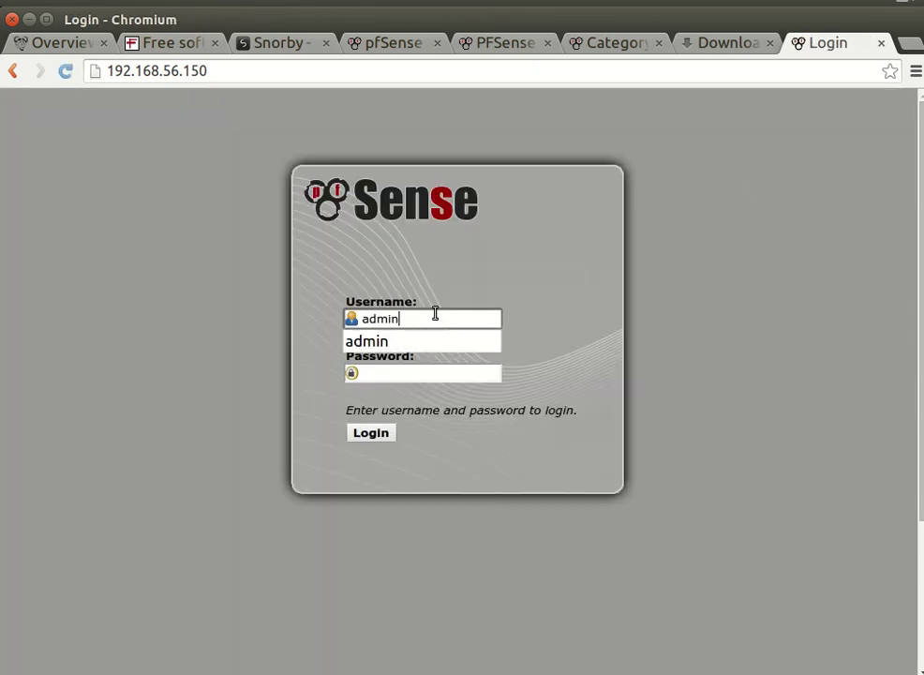
key("Tab")
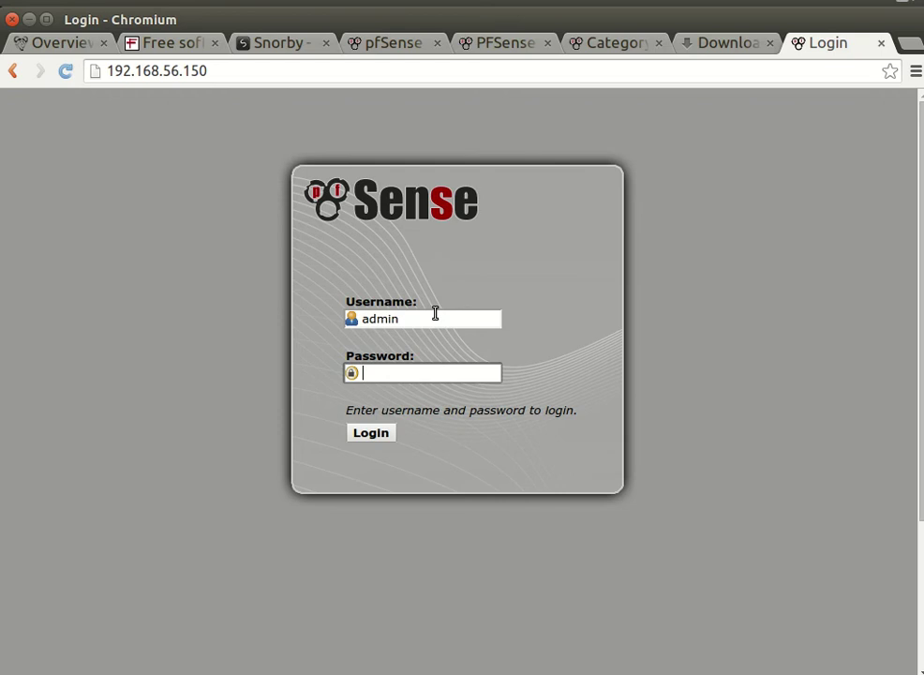
type("pfsense")
key("Return")
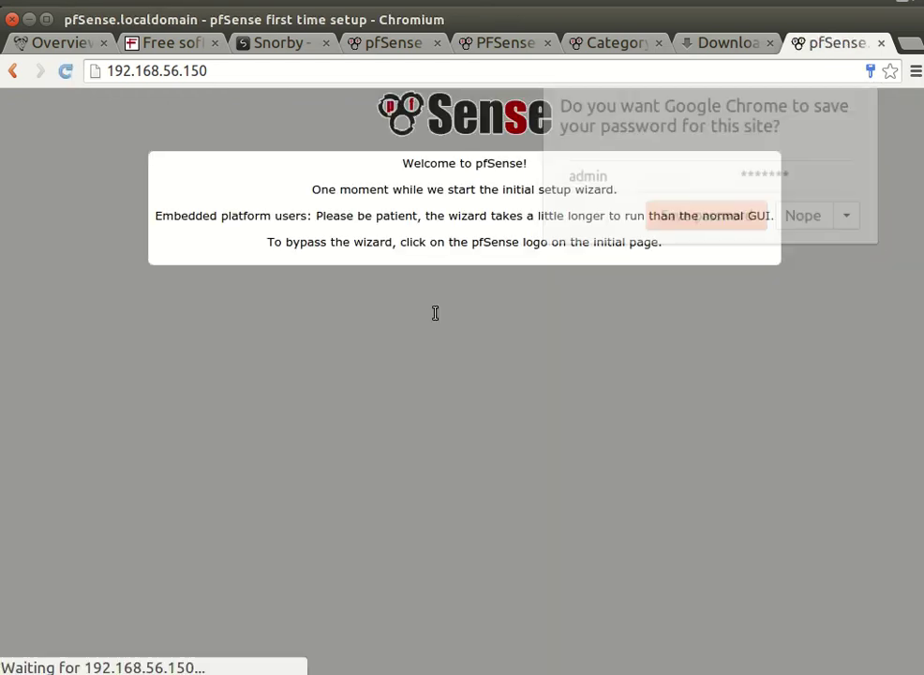
Step: Dismiss the save-password prompt and advance the wizard past the intro and Gold subscription pages
left_click(703, 218)
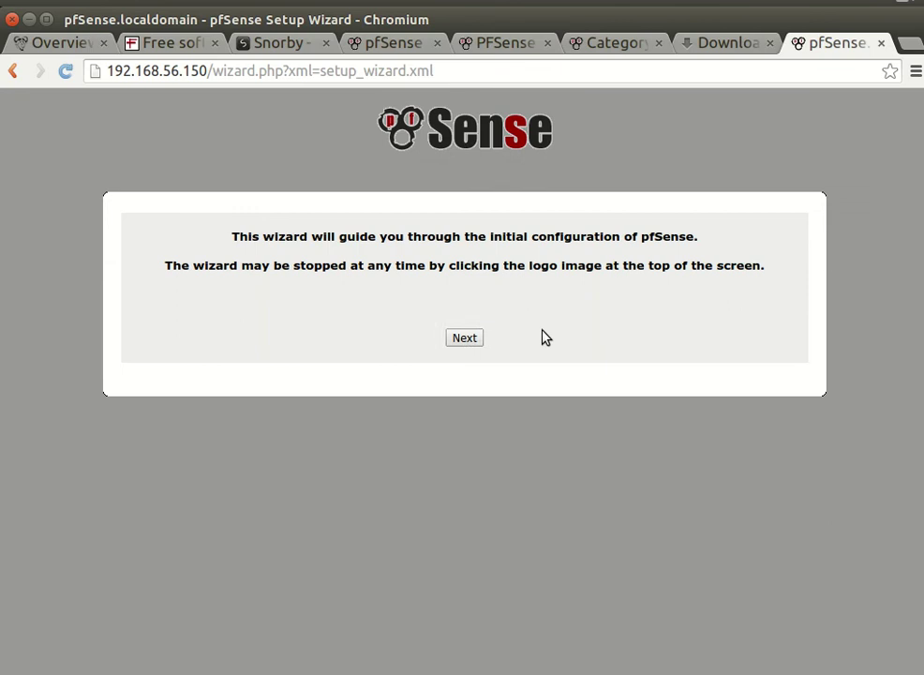
left_click(464, 338)
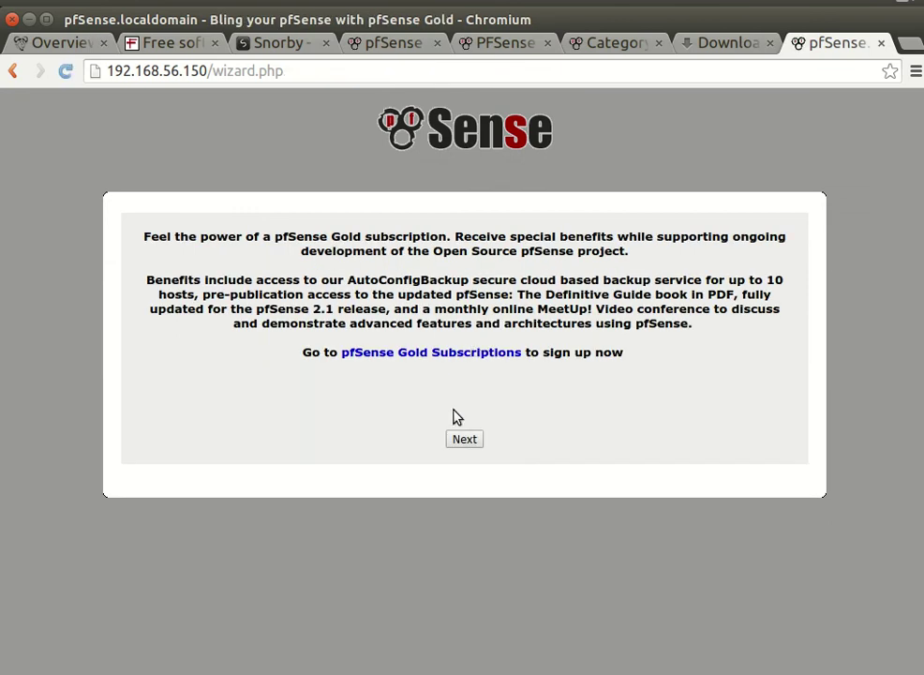
left_click(463, 440)
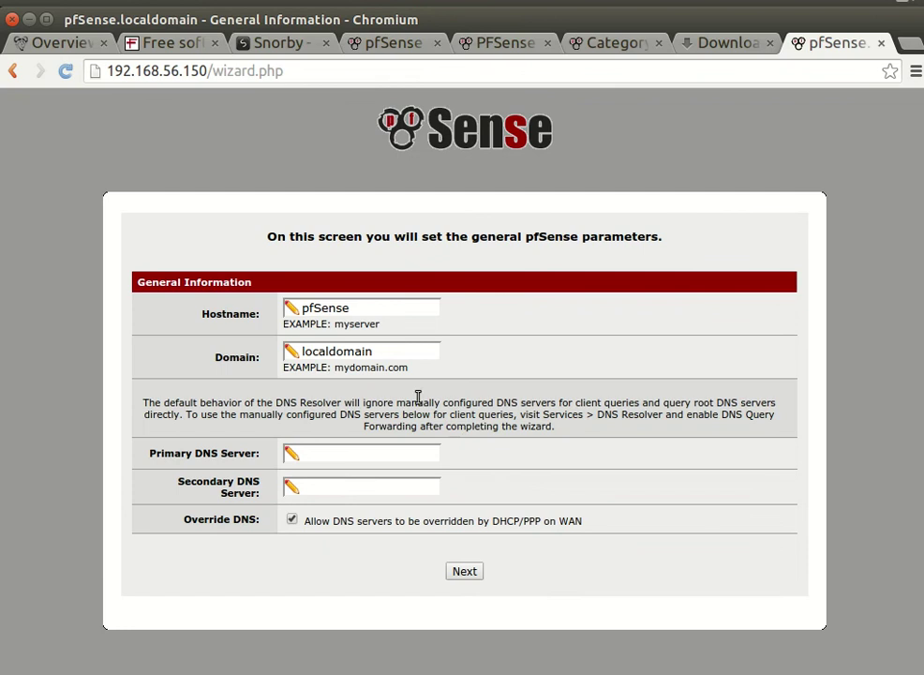
Step: Try hostnames pfSense-firewall and pfSense_firewall, each rejected as Invalid Hostname
left_click(361, 313)
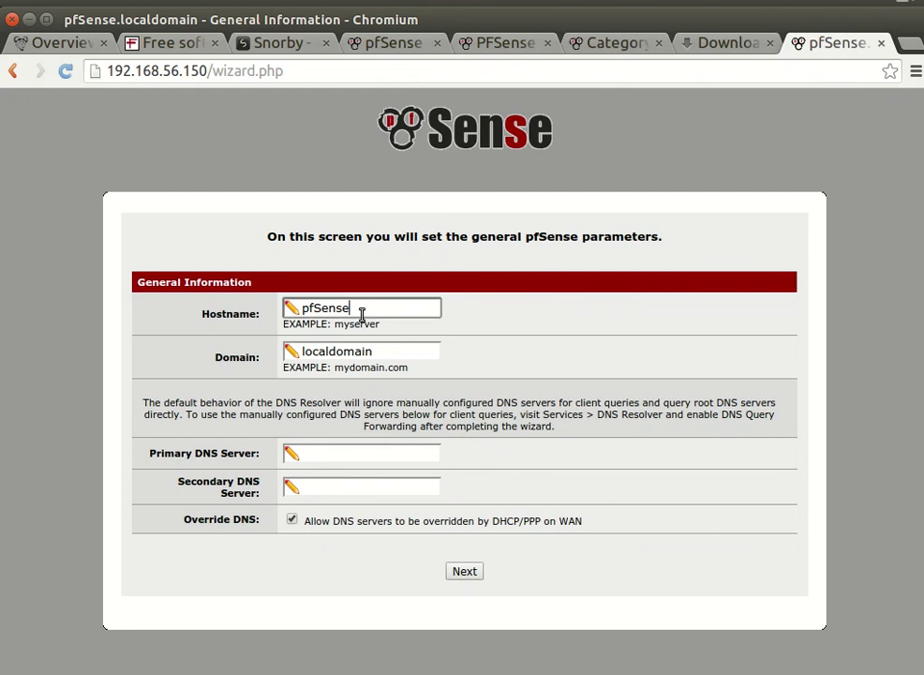
type("-firewall")
left_click(379, 351)
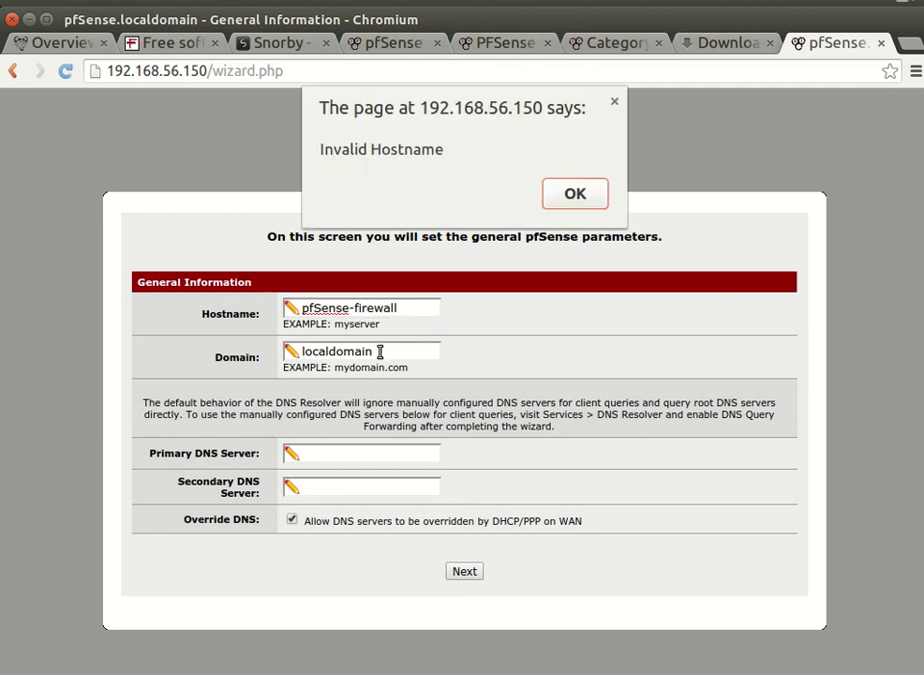
left_click(578, 193)
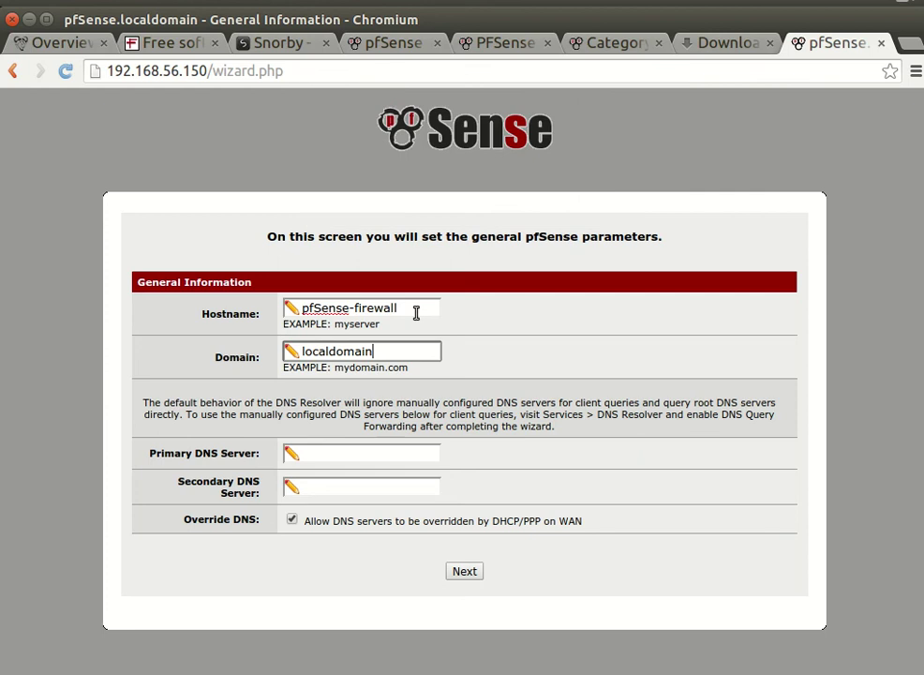
left_click(356, 307)
key("BackSpace")
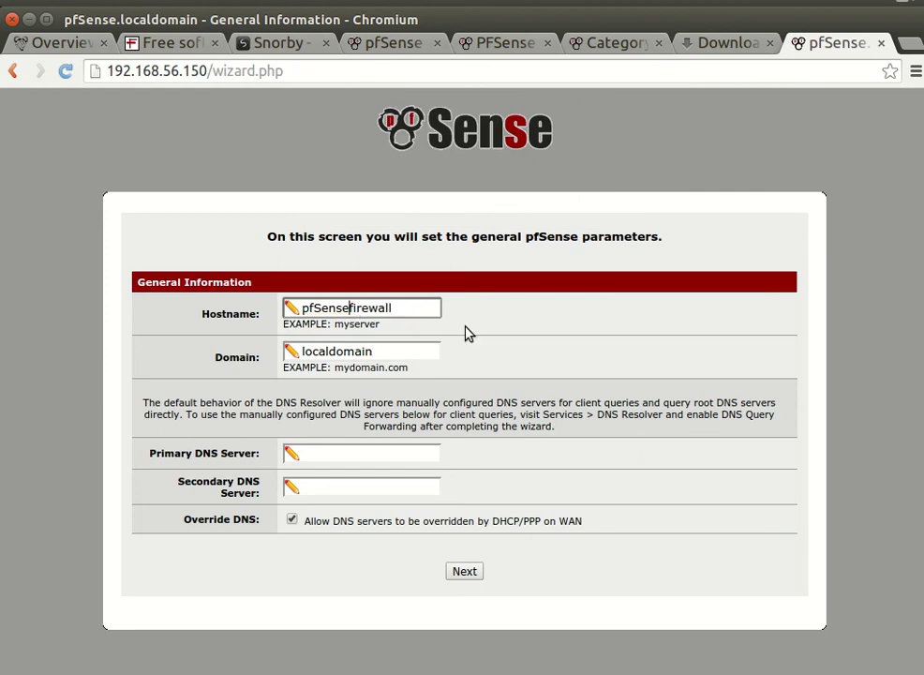
type("_")
left_click(418, 358)
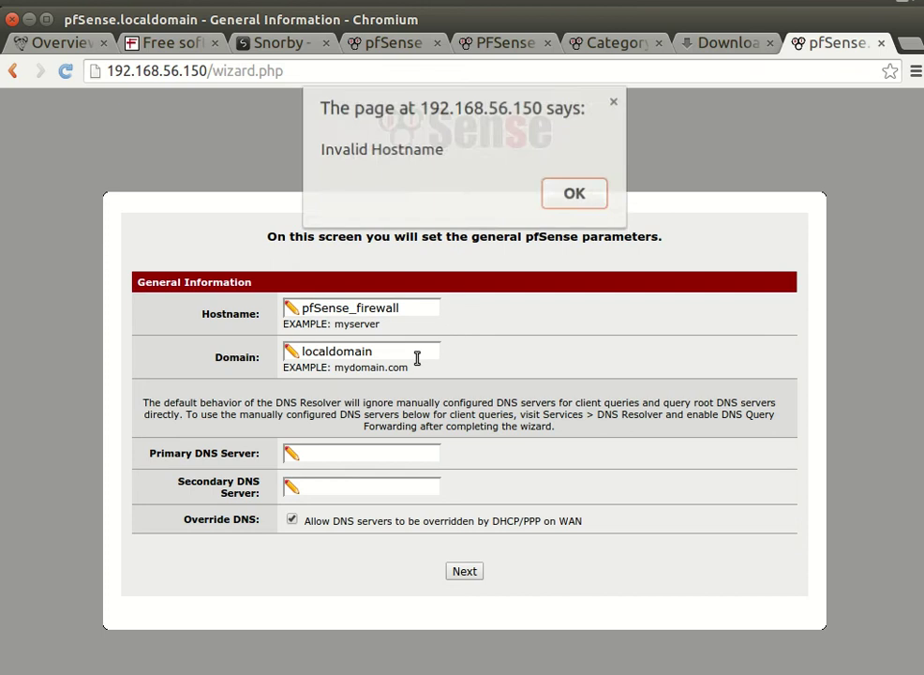
left_click(576, 199)
Step: Try pfSensefirewall, also rejected, then trim the hostname back to pfSense
left_click(361, 308)
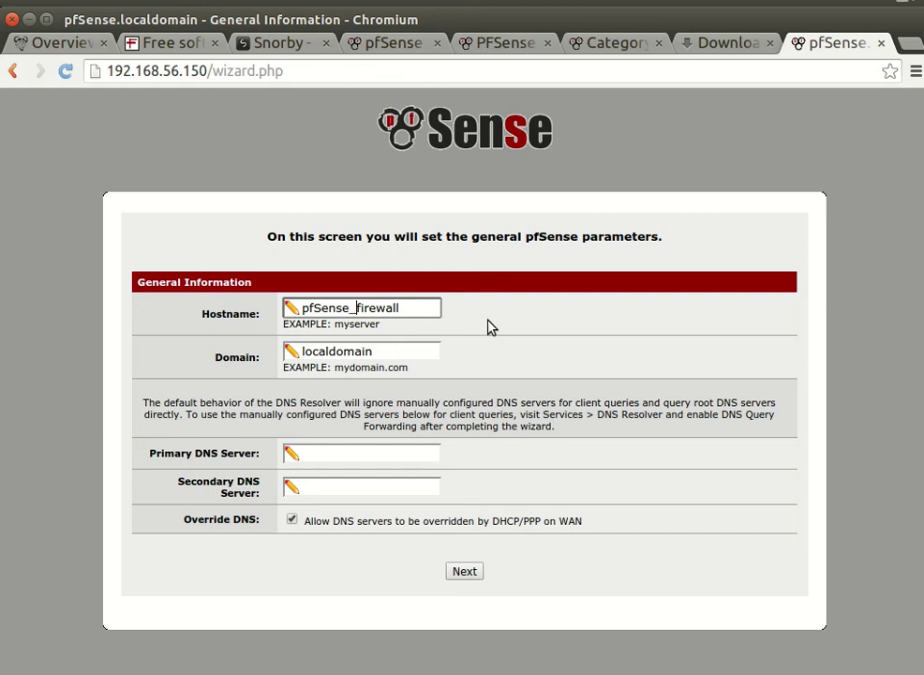
key("BackSpace")
left_click(404, 349)
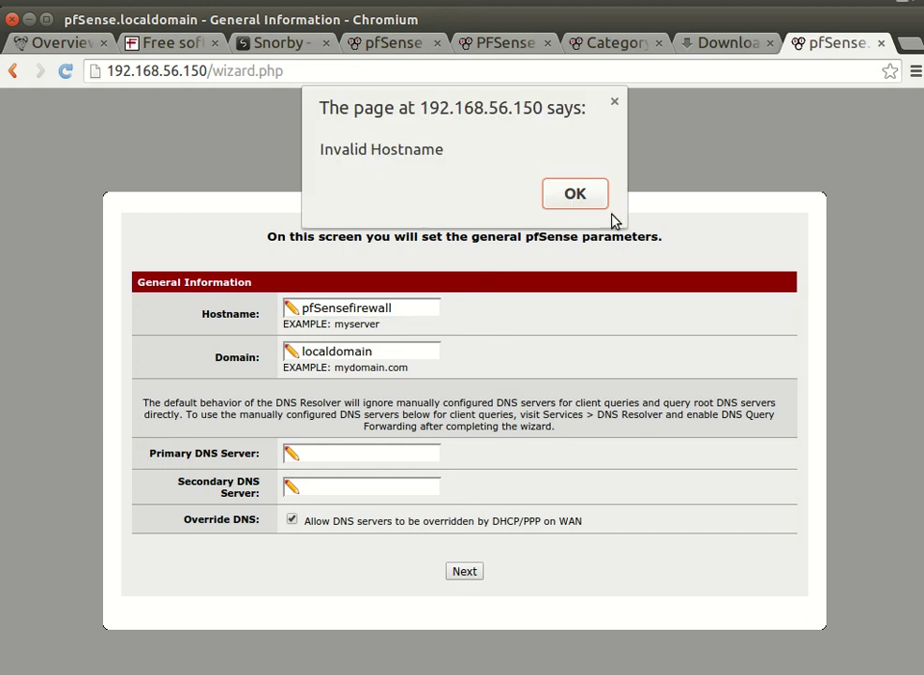
left_click(575, 194)
left_click(422, 307)
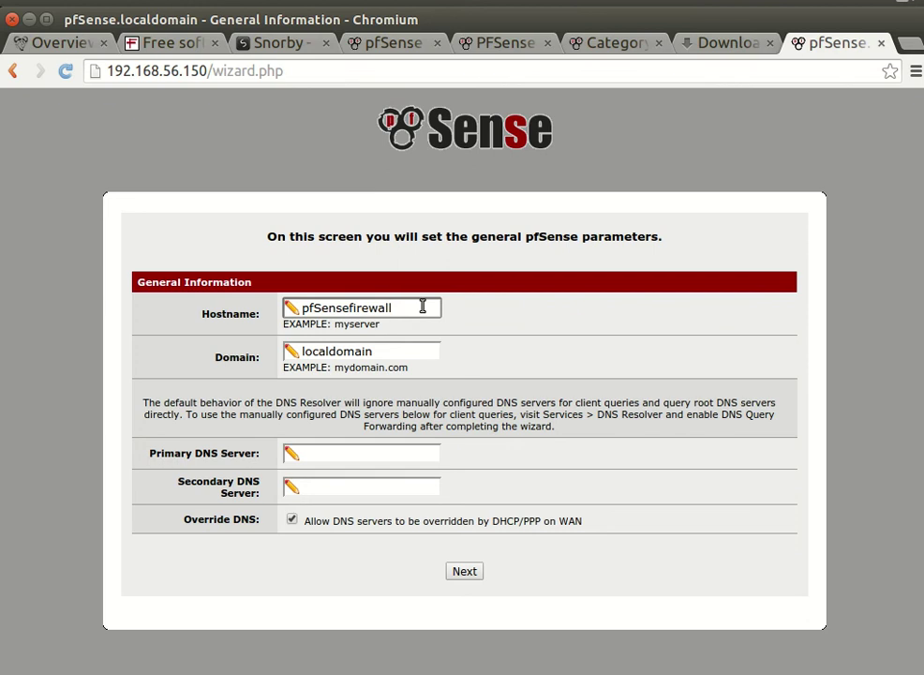
key("BackSpace")
key("BackSpace")
key("BackSpace")
key("BackSpace")
key("BackSpace")
key("BackSpace")
key("BackSpace")
key("BackSpace")
left_click(393, 348)
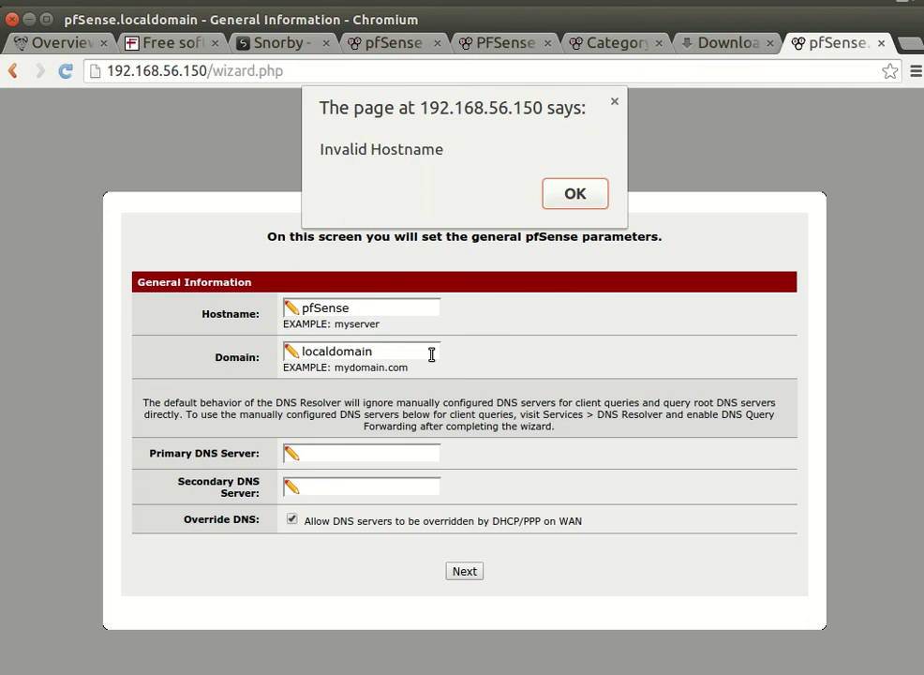
left_click(575, 194)
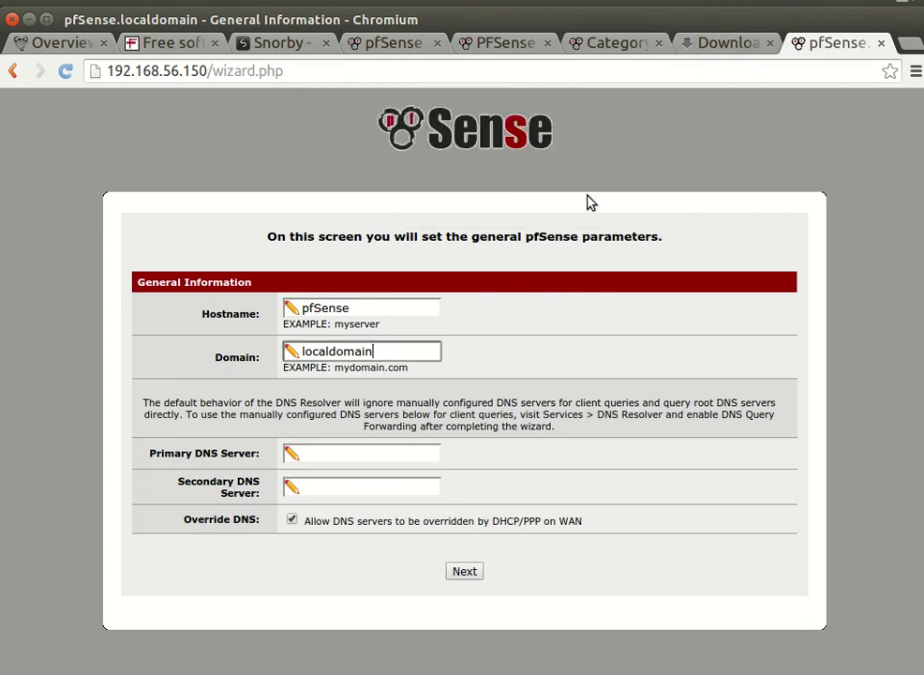
Step: Replace the domain with ohn.lab
left_click(375, 308)
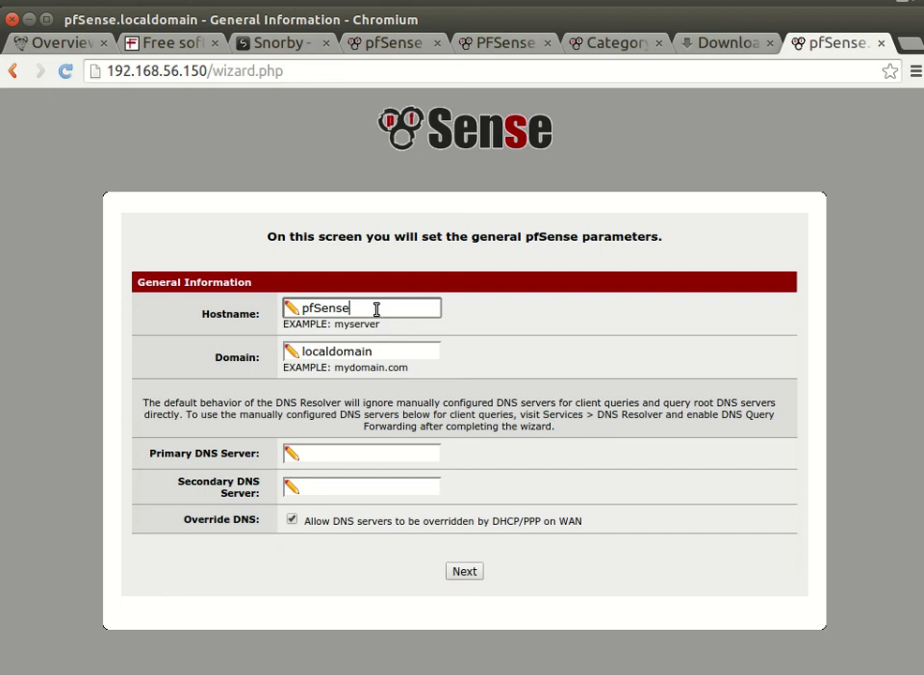
left_click(376, 360)
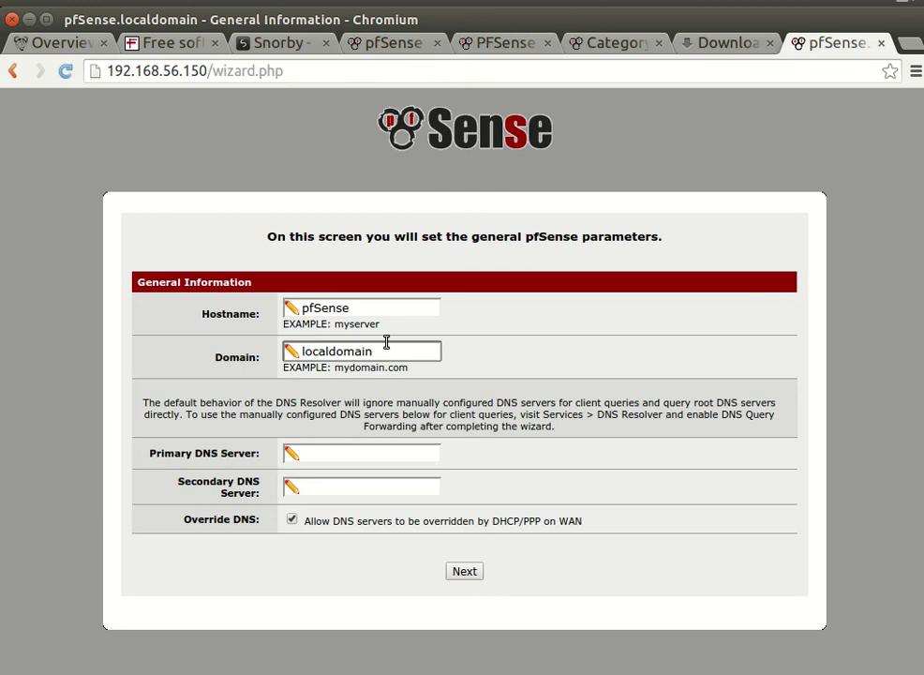
left_click_drag(384, 350, 234, 268)
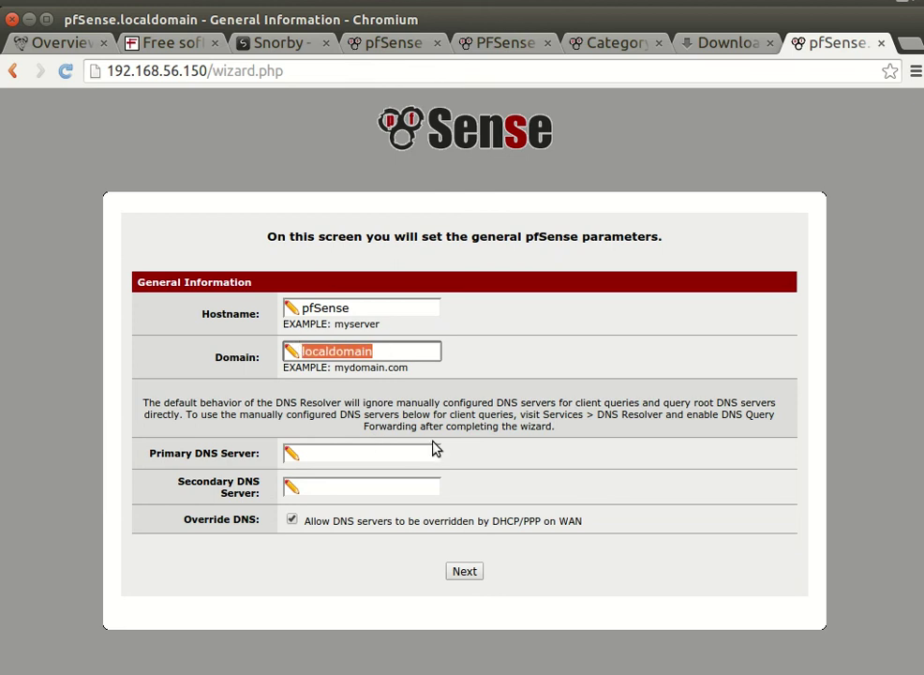
type("lab")
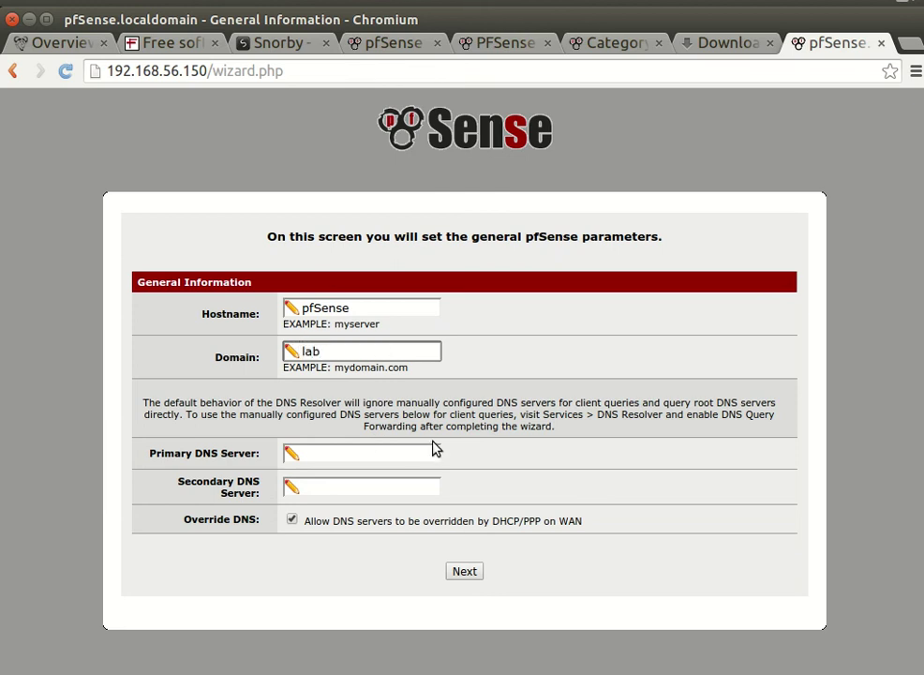
key("BackSpace")
key("BackSpace")
key("BackSpace")
type("ohn.lab")
Step: Enter 172.16.1.250 as the Primary DNS Server
left_click(386, 459)
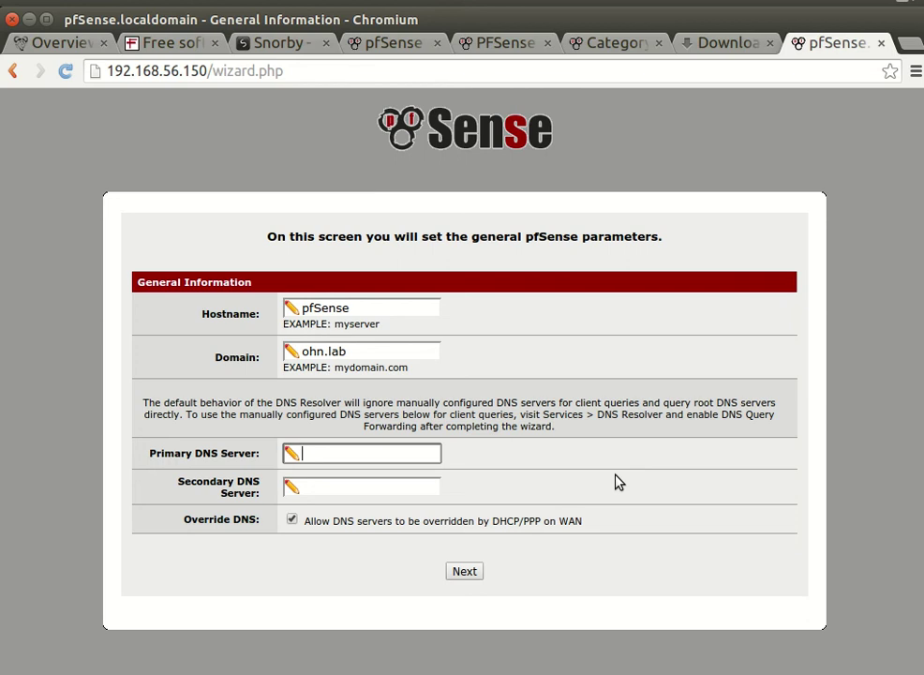
type("172.16.1.250")
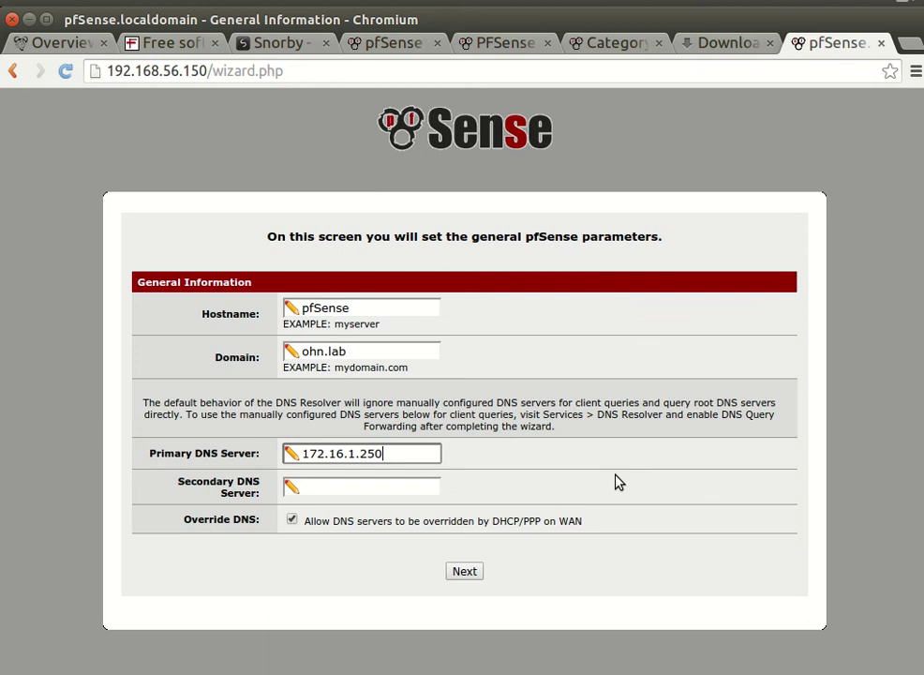
left_click(371, 494)
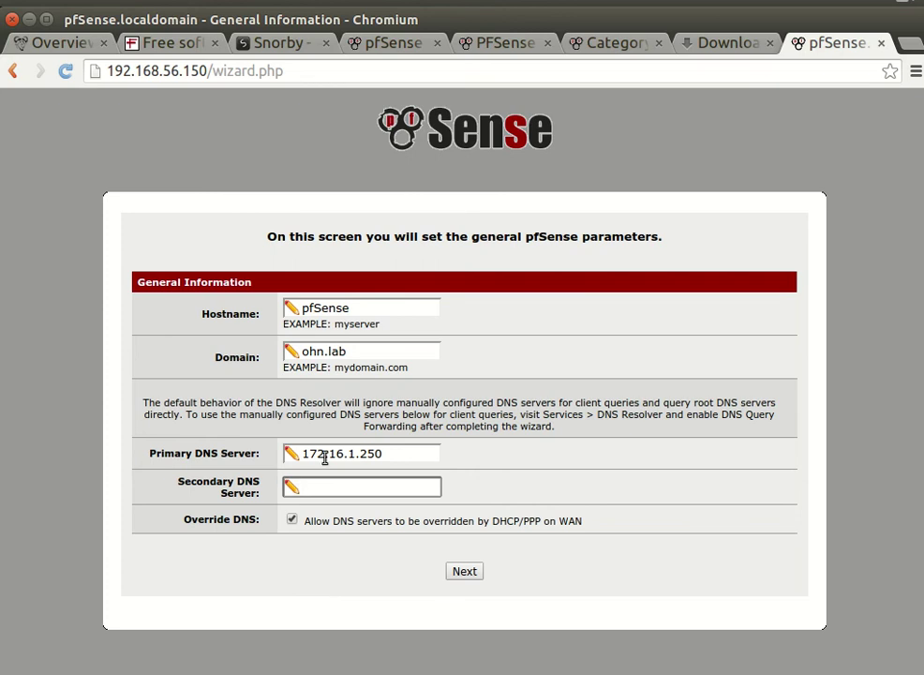
Step: Set the Primary DNS to 4.2.2.2 and the Secondary DNS to 4.2.2.3
left_click_drag(398, 446, 291, 456)
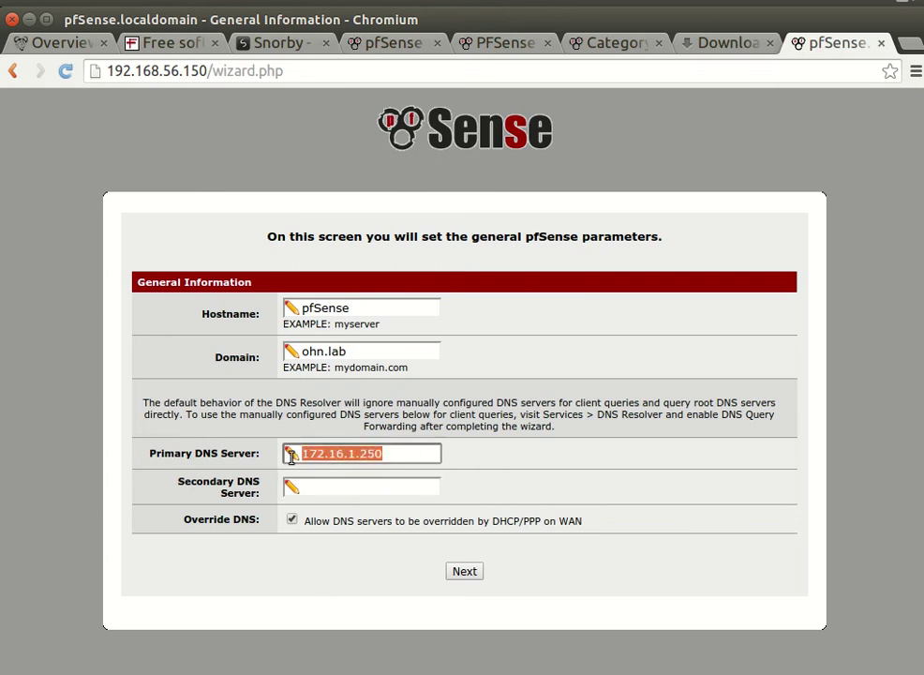
type("4.2.2.2")
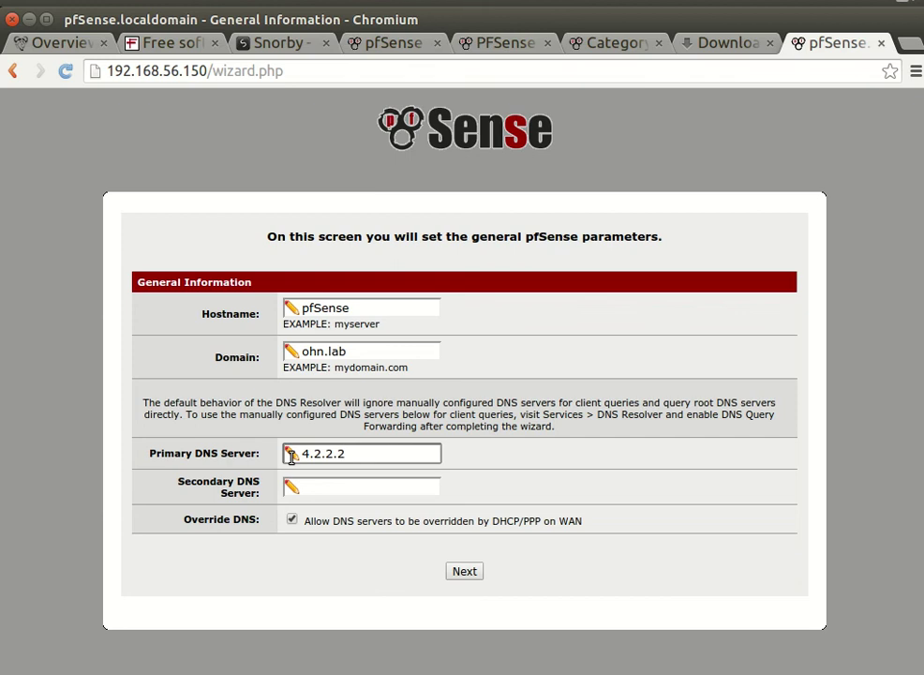
left_click(326, 485)
type("4.")
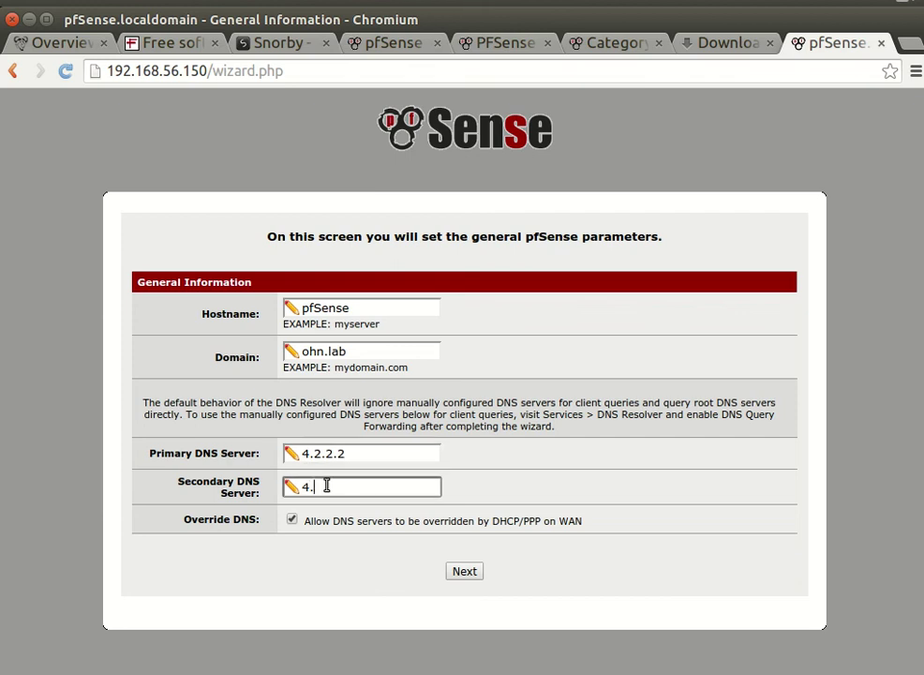
type("2.2.3")
Step: Leave DNS override by DHCP/PPP on WAN allowed and go to Time Server Information
left_click(292, 520)
left_click(291, 520)
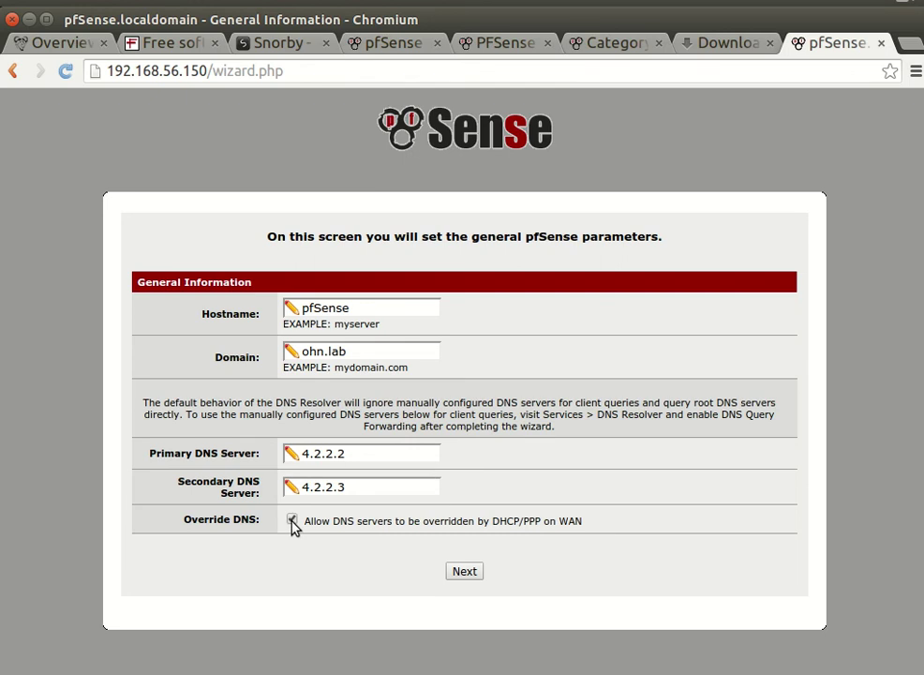
left_click(463, 573)
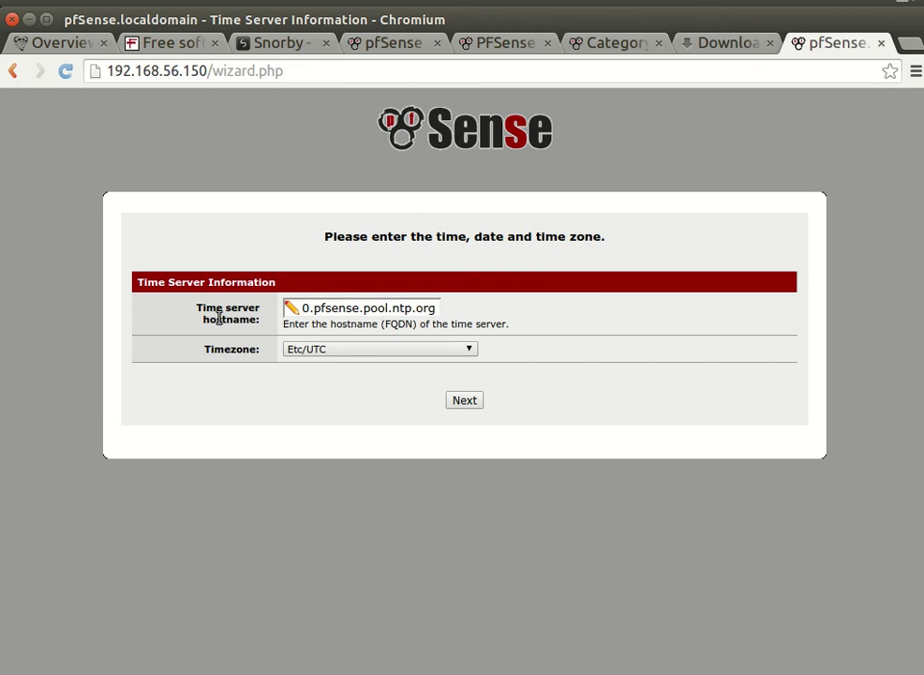
Step: Pick Asia/Amman from the Timezone list and continue to Configure WAN Interface
left_click(381, 349)
left_click(381, 349)
left_click(382, 349)
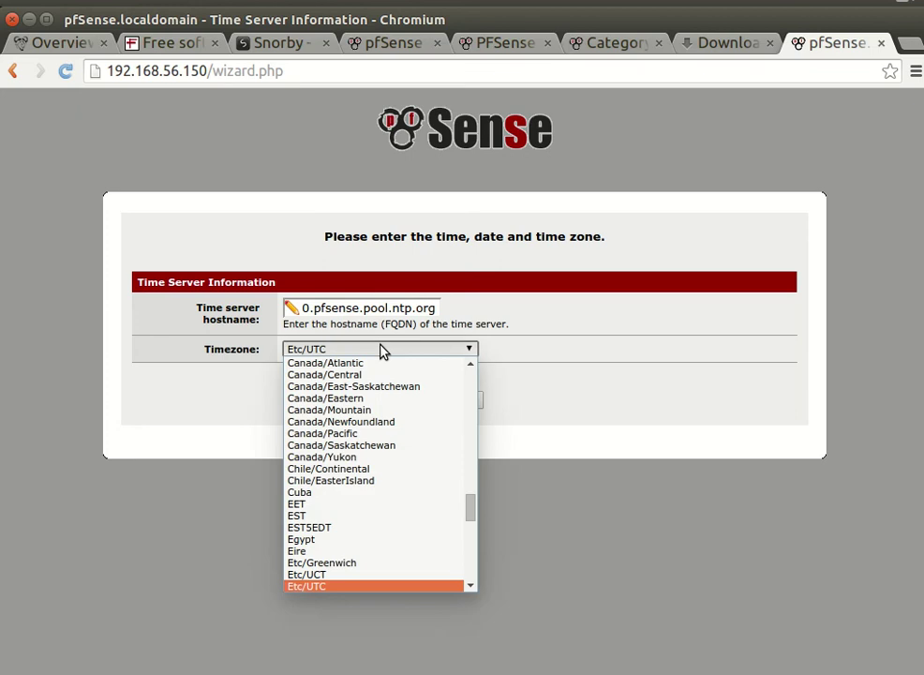
left_click_drag(470, 514, 472, 466)
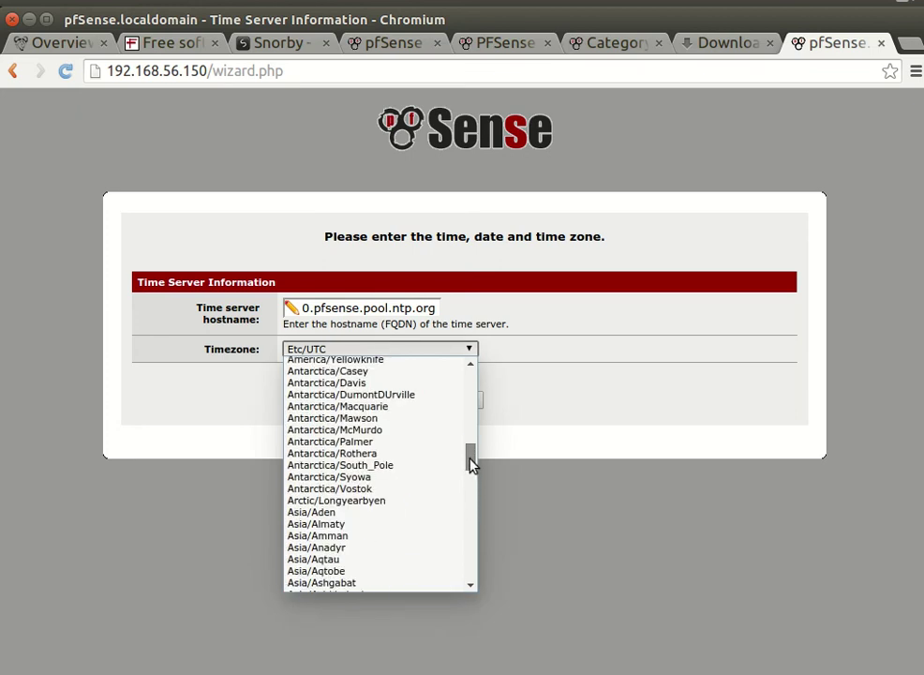
left_click(403, 536)
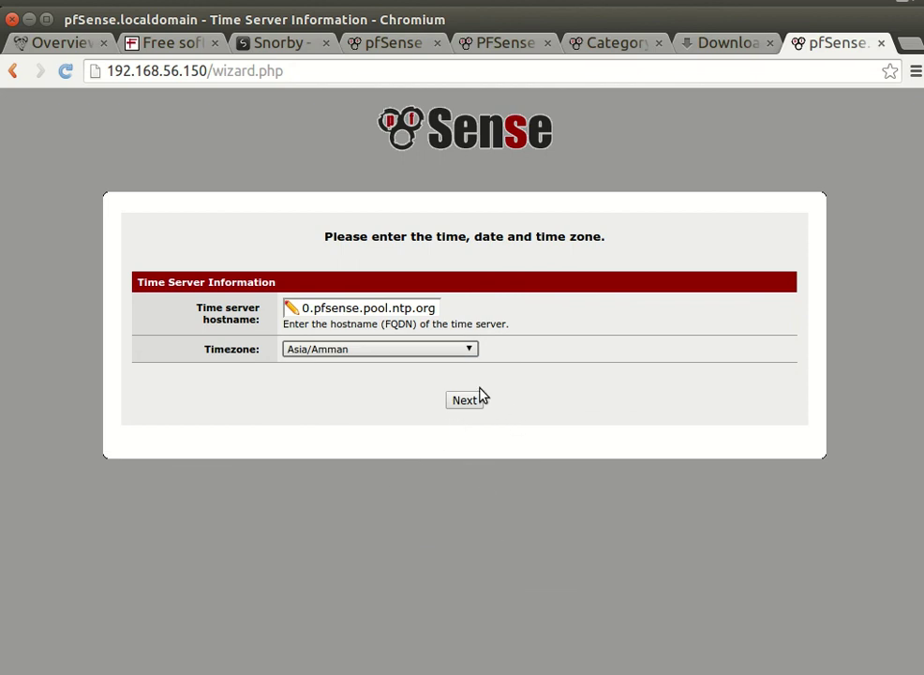
left_click(459, 401)
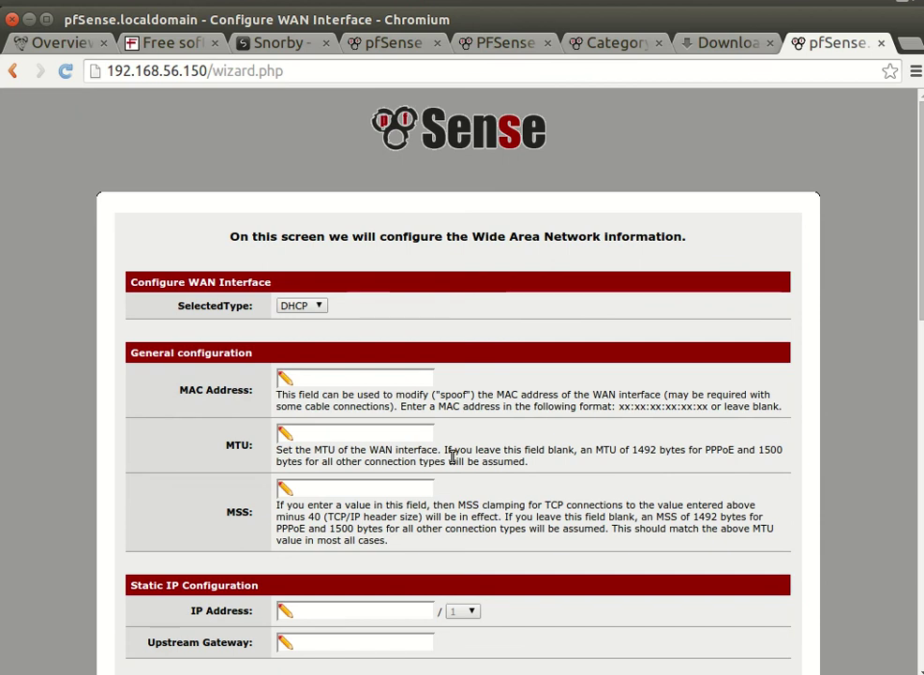
Step: Settle the WAN SelectedType on PPPoE after briefly trying Static
left_click(315, 309)
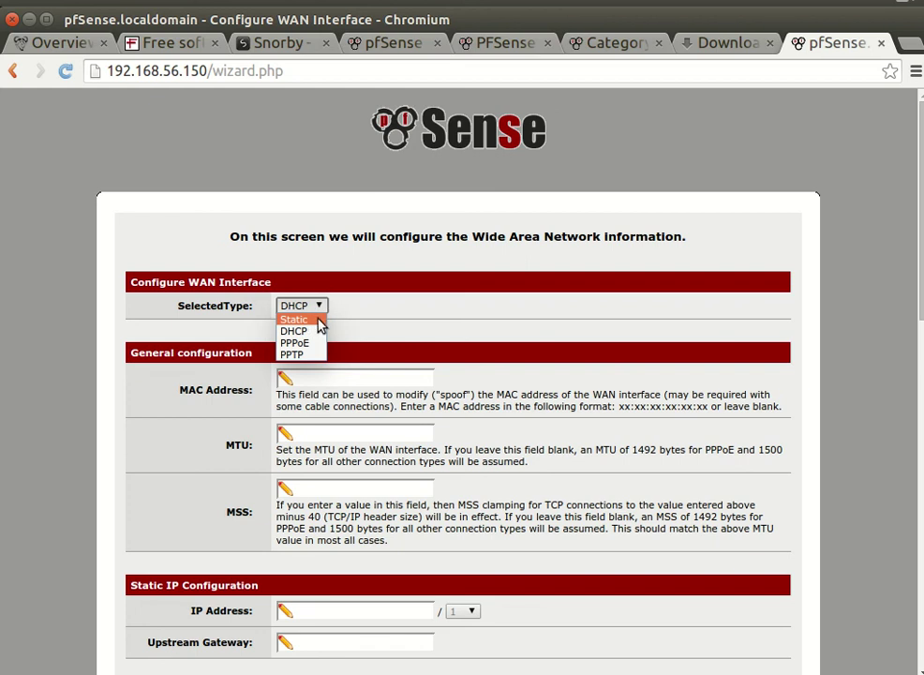
left_click(351, 323)
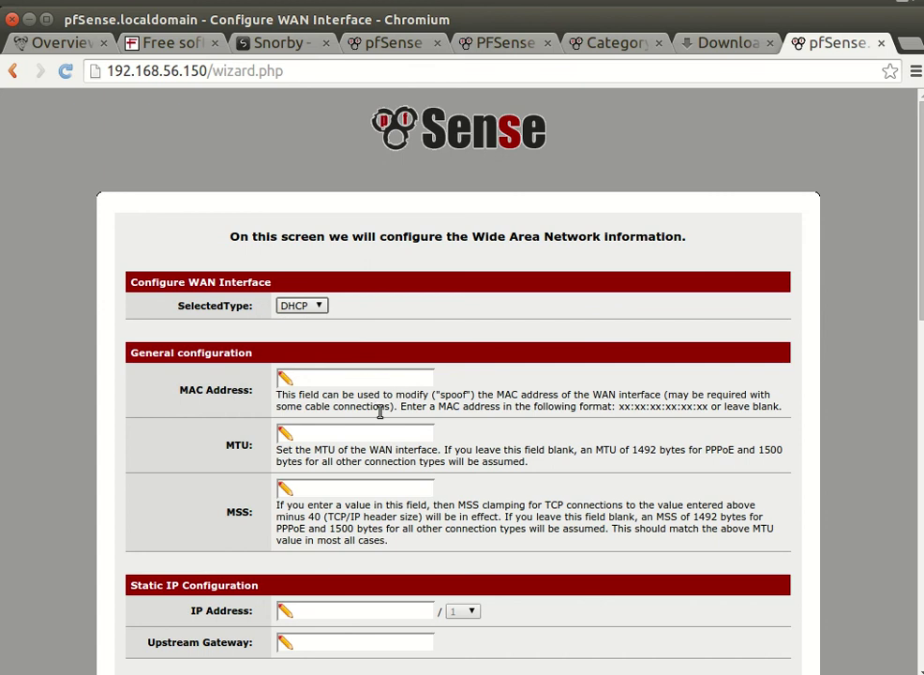
left_click(359, 379)
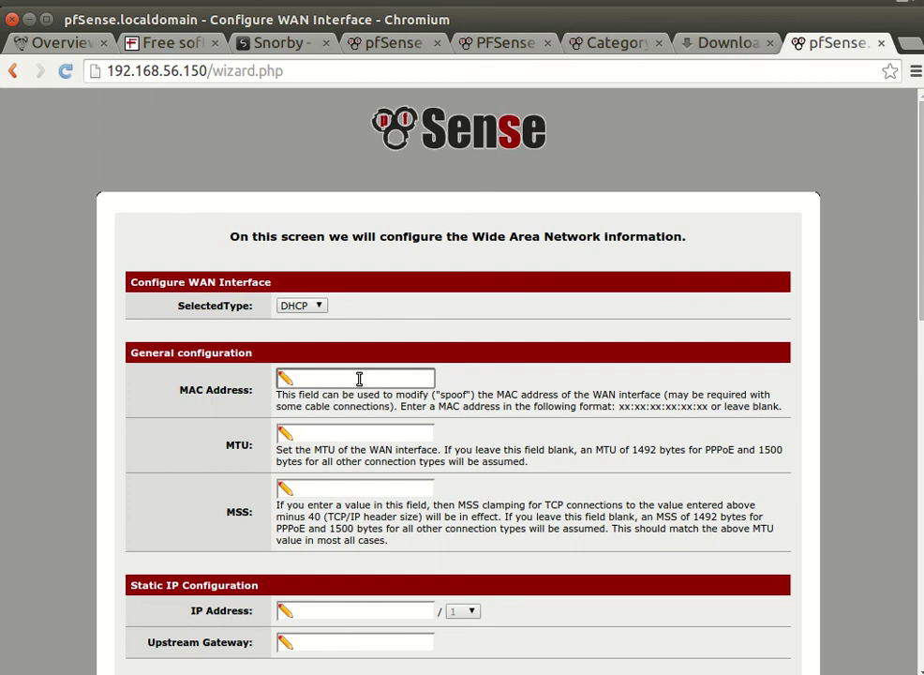
left_click(312, 307)
left_click(316, 344)
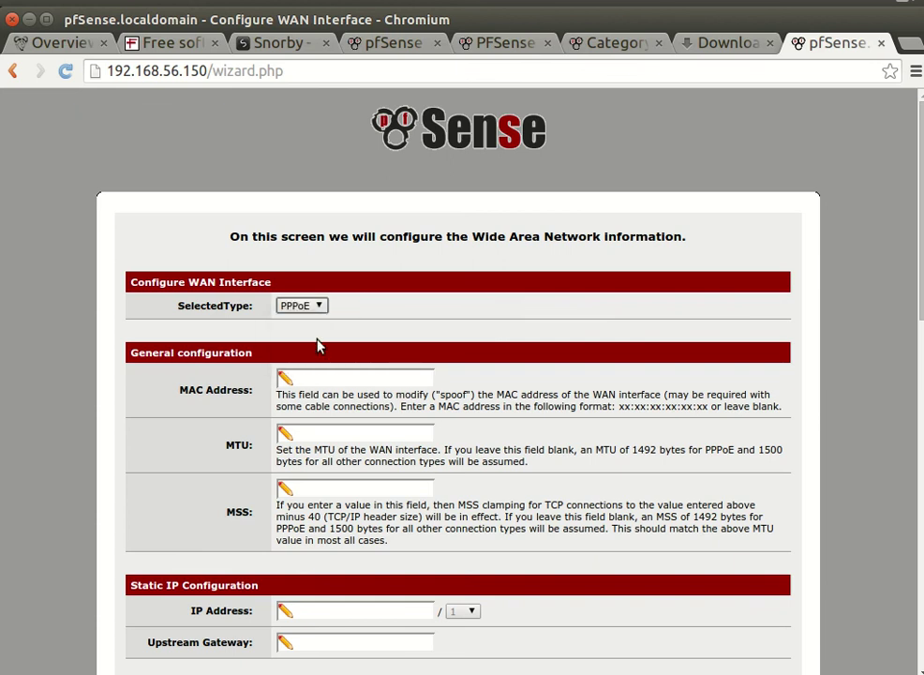
left_click(319, 308)
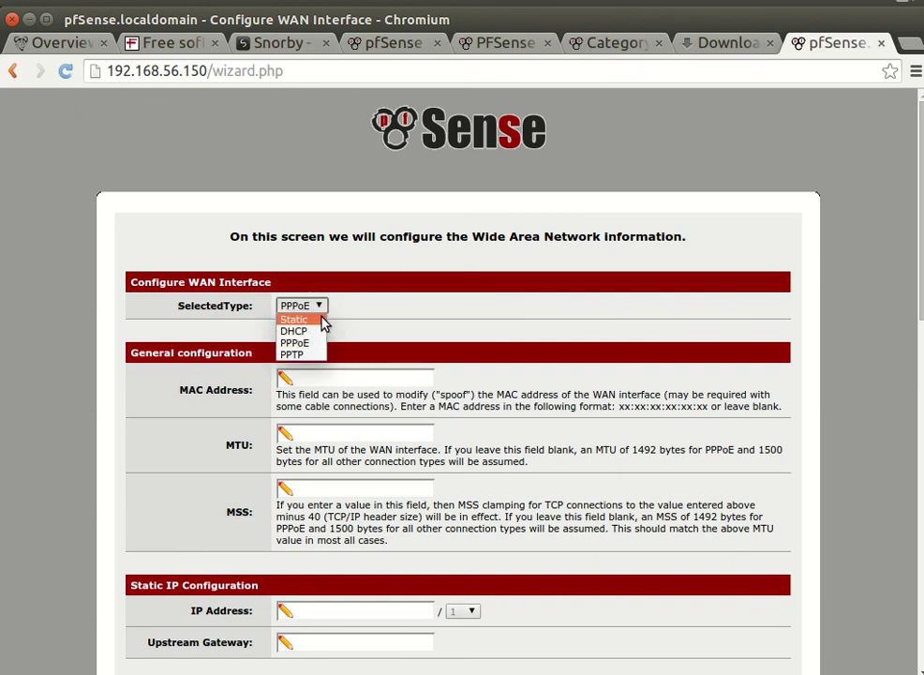
left_click(318, 319)
left_click(318, 307)
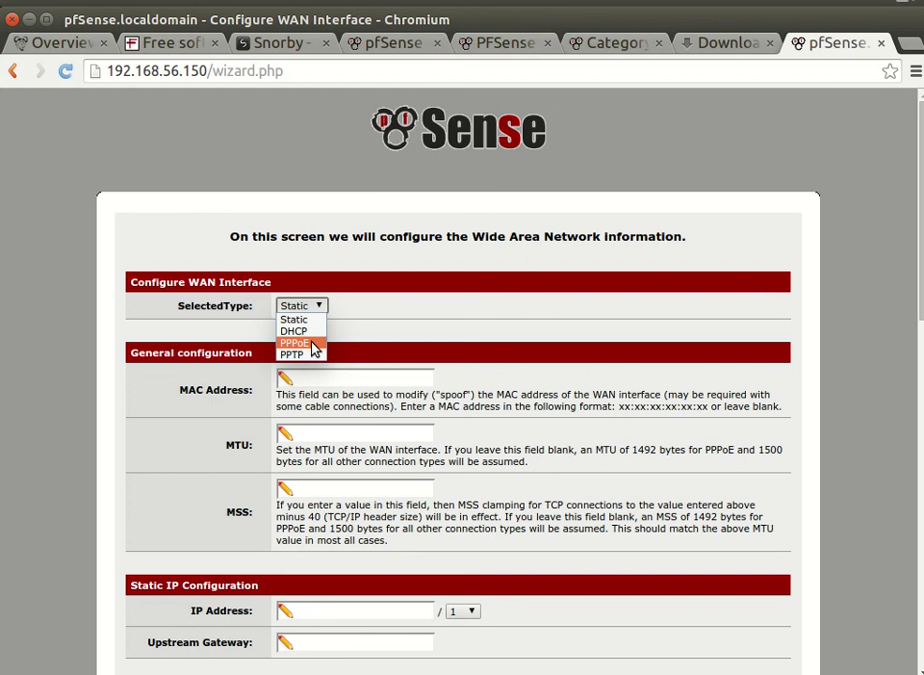
left_click(326, 321)
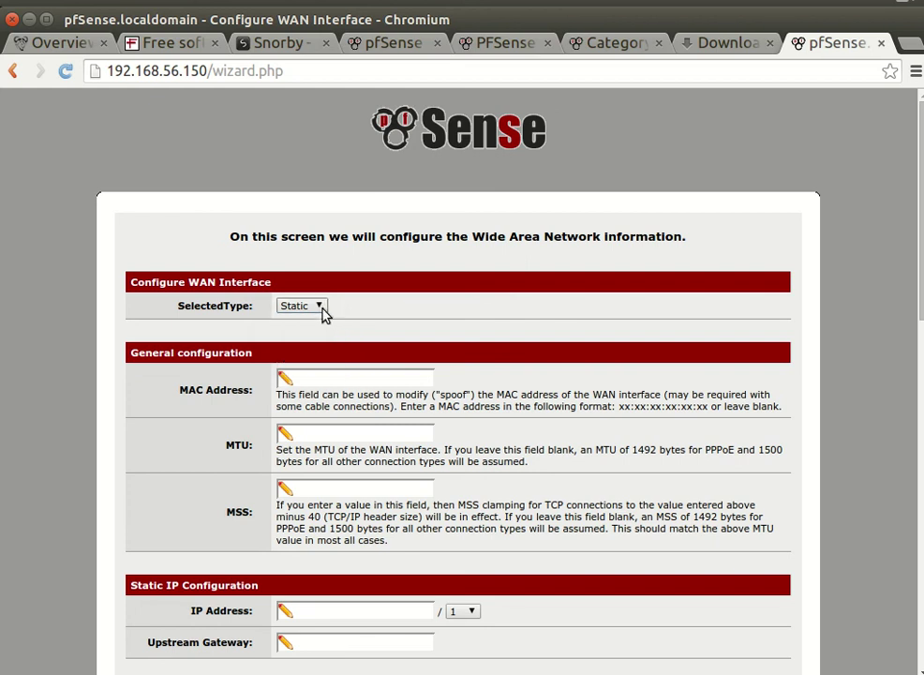
left_click(322, 310)
left_click(293, 342)
Step: Leave the MAC Address field empty, erasing a partial entry, and move to MTU
left_click(371, 377)
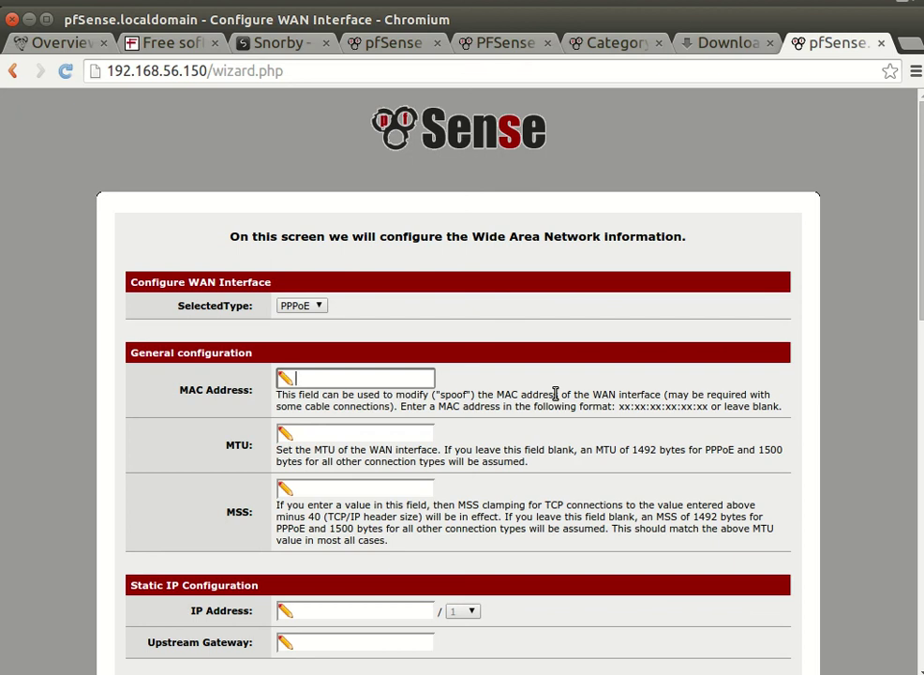
type("00:11")
key("BackSpace")
key("BackSpace")
key("BackSpace")
key("BackSpace")
key("BackSpace")
left_click(430, 438)
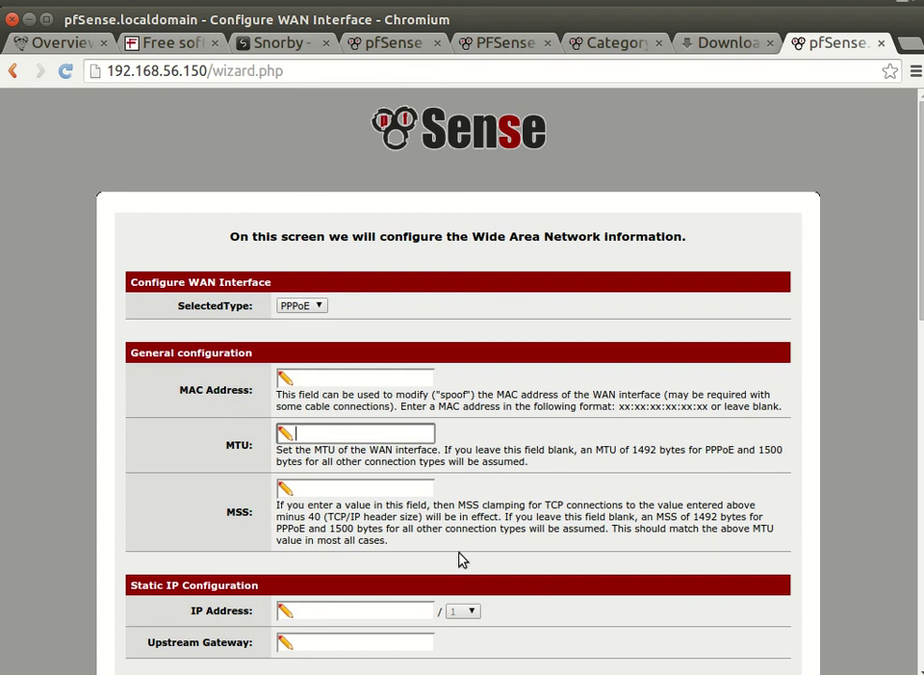
Step: Enter an MTU of 1500, switch the WAN type to DHCP, and select DHCP Hostname
type("1500")
scroll(551, 497, "down", 4)
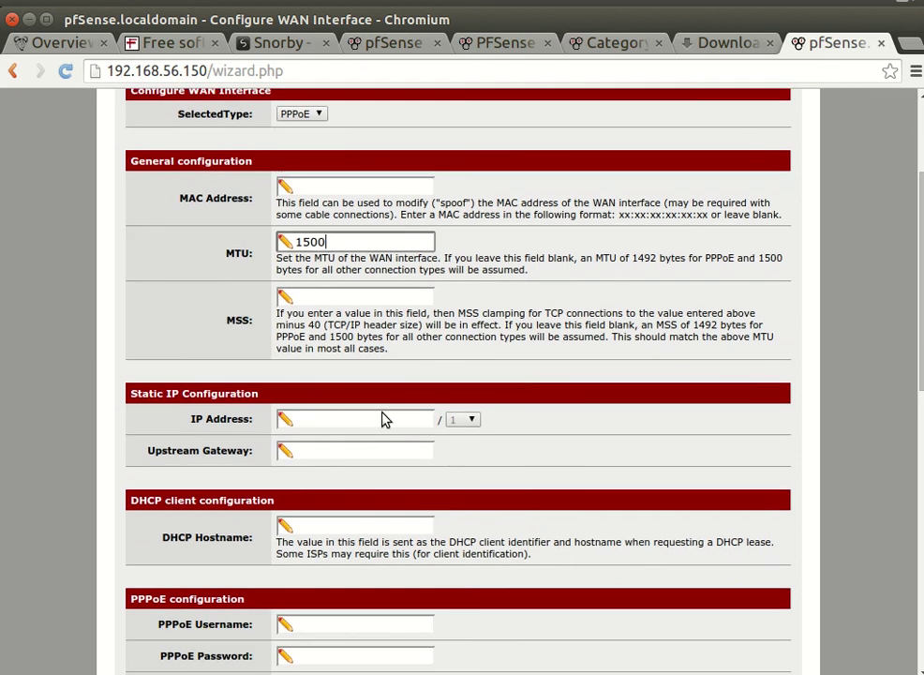
left_click(309, 120)
left_click(322, 140)
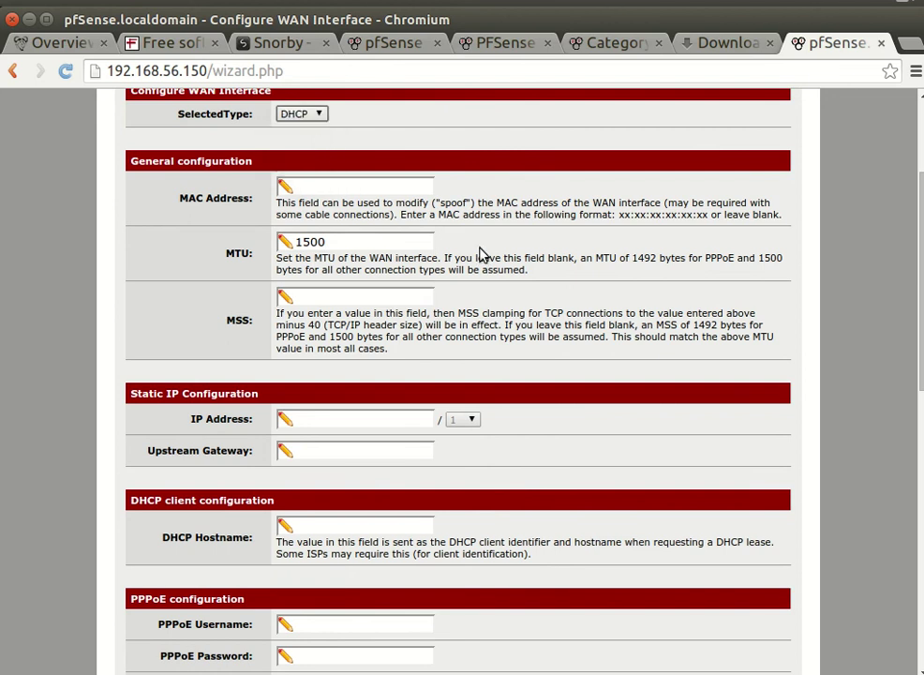
scroll(549, 467, "down", 1)
scroll(549, 467, "down", 3)
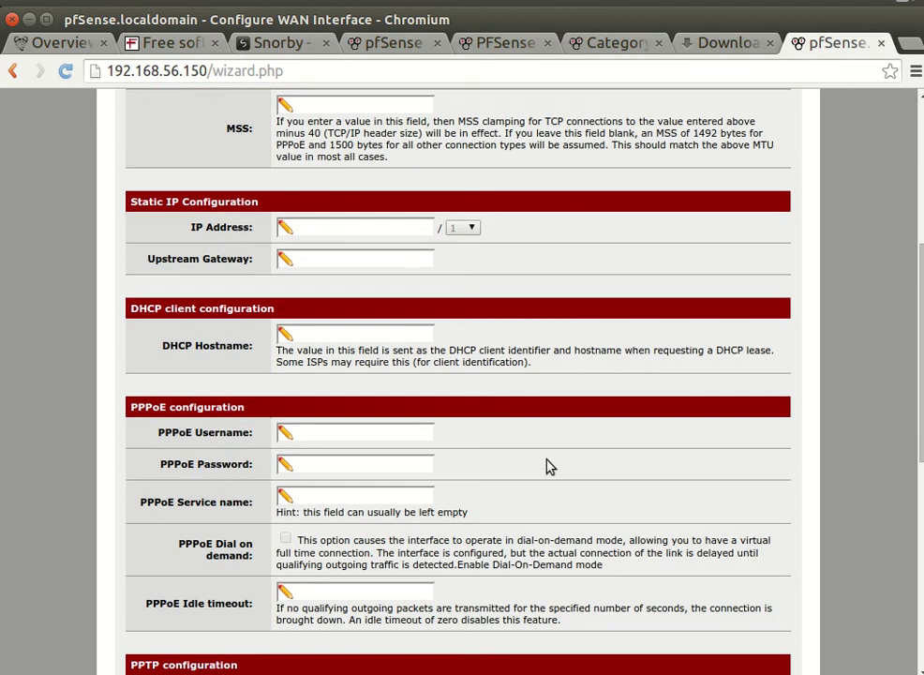
left_click(345, 335)
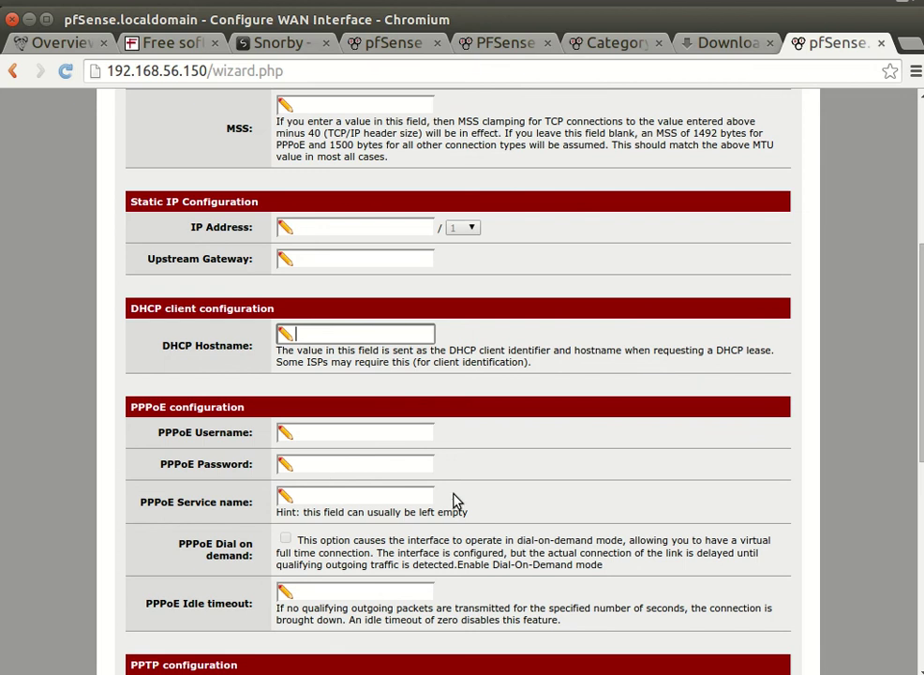
Step: Scroll through the remaining WAN options down to the Next button
scroll(274, 458, "down", 2)
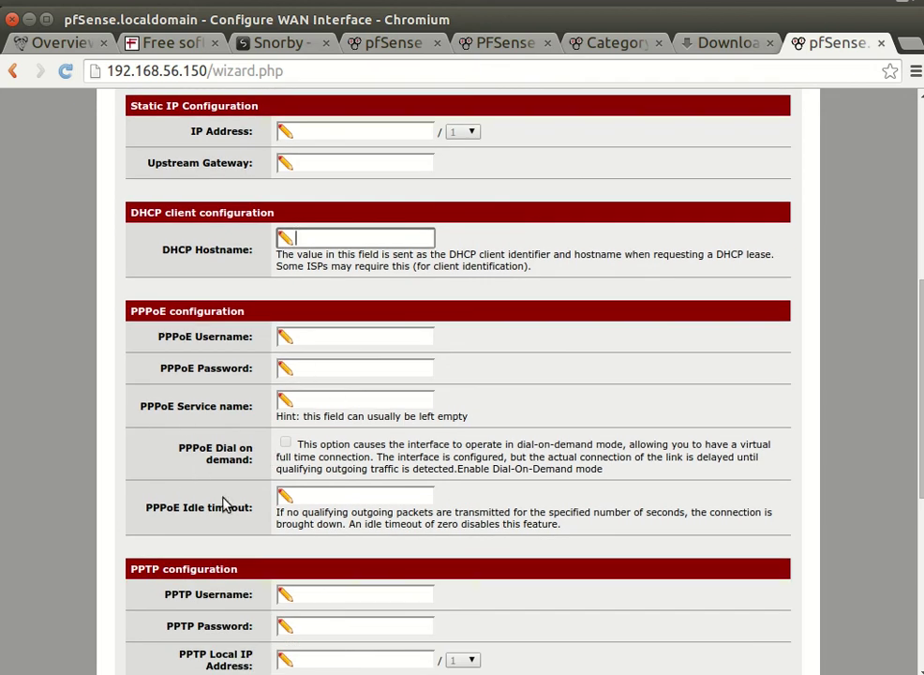
scroll(257, 530, "down", 1)
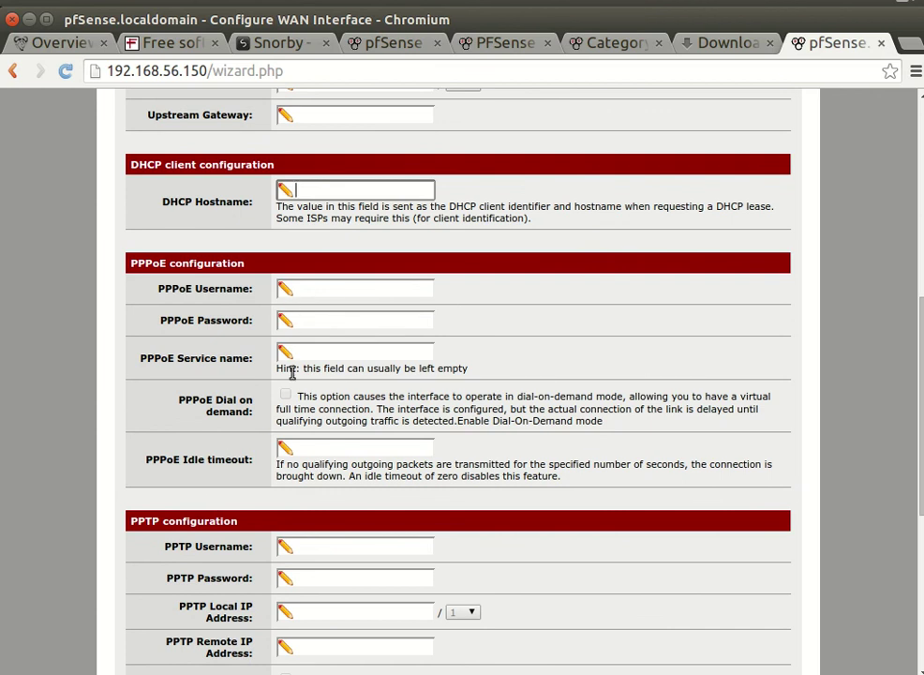
scroll(289, 456, "down", 1)
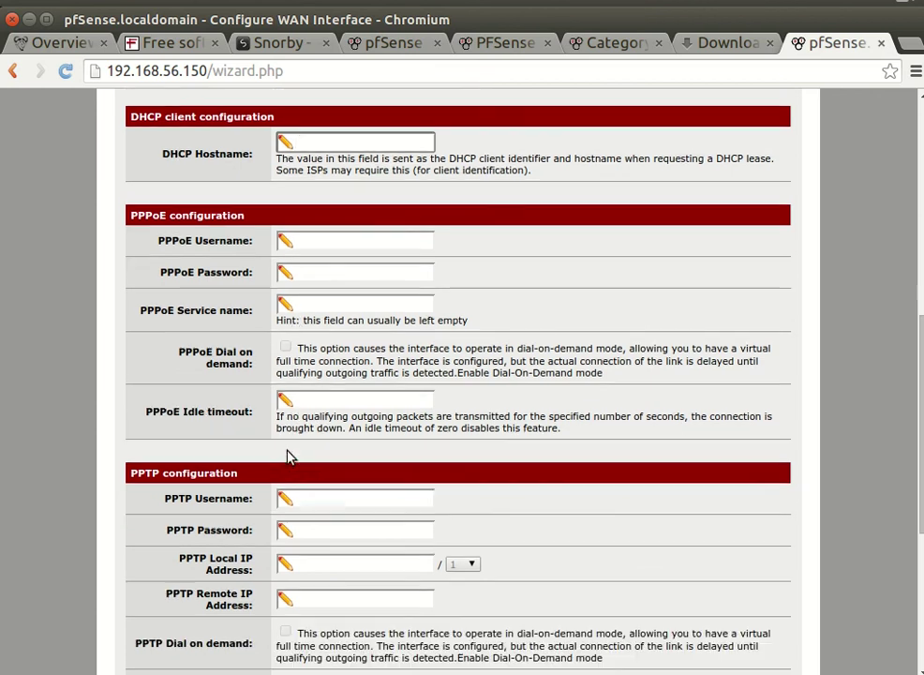
scroll(289, 457, "down", 3)
scroll(288, 456, "down", 2)
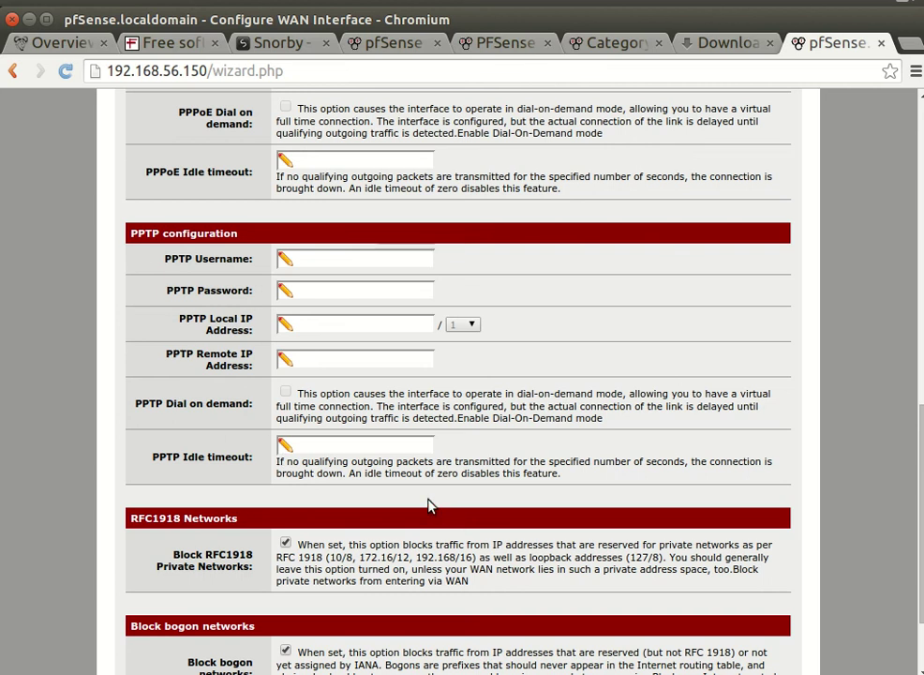
scroll(385, 494, "down", 3)
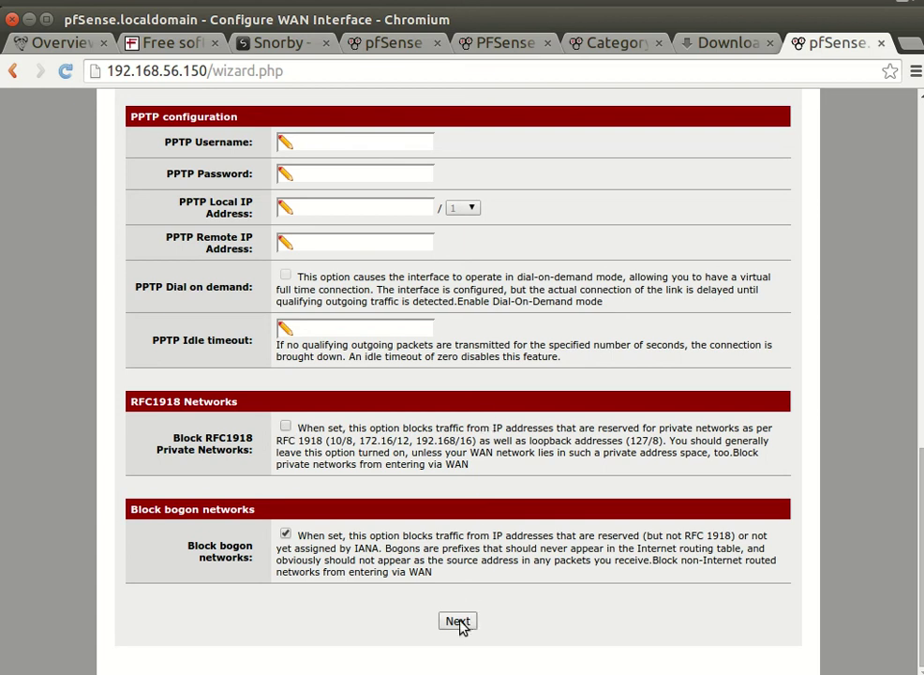
Step: Leave Block RFC1918 unchecked and accept the WAN and LAN (192.168.56.150/24) wizard pages
left_click(285, 427)
left_click(285, 427)
left_click(457, 621)
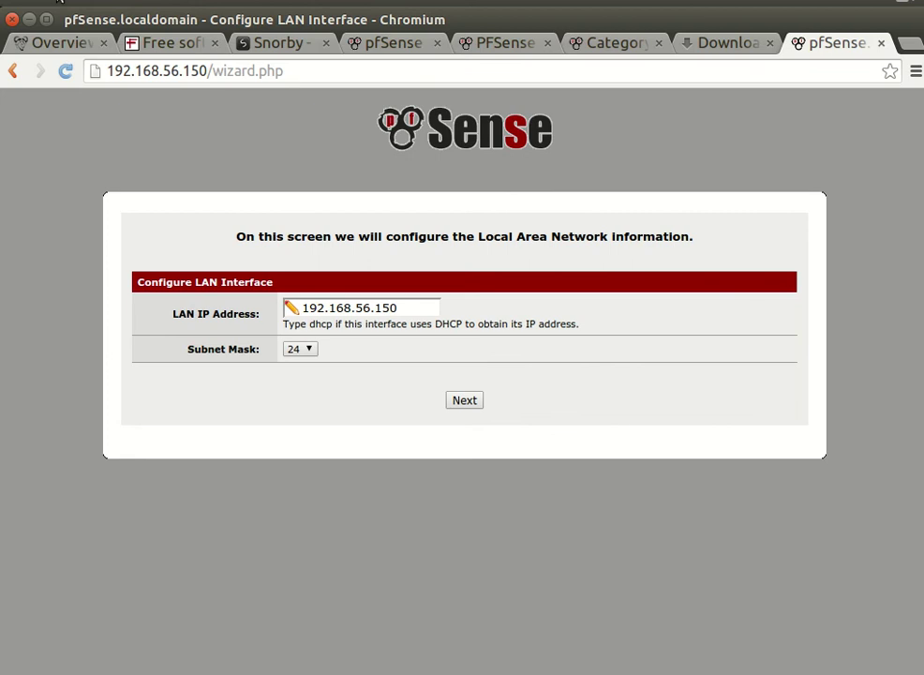
left_click(29, 18)
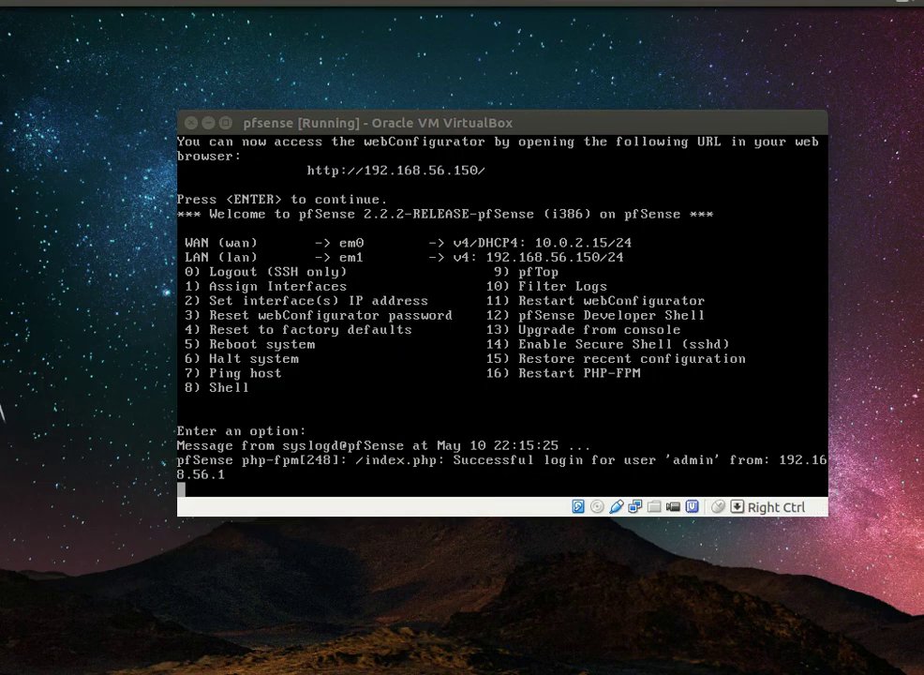
key("alt+Tab")
left_click(465, 400)
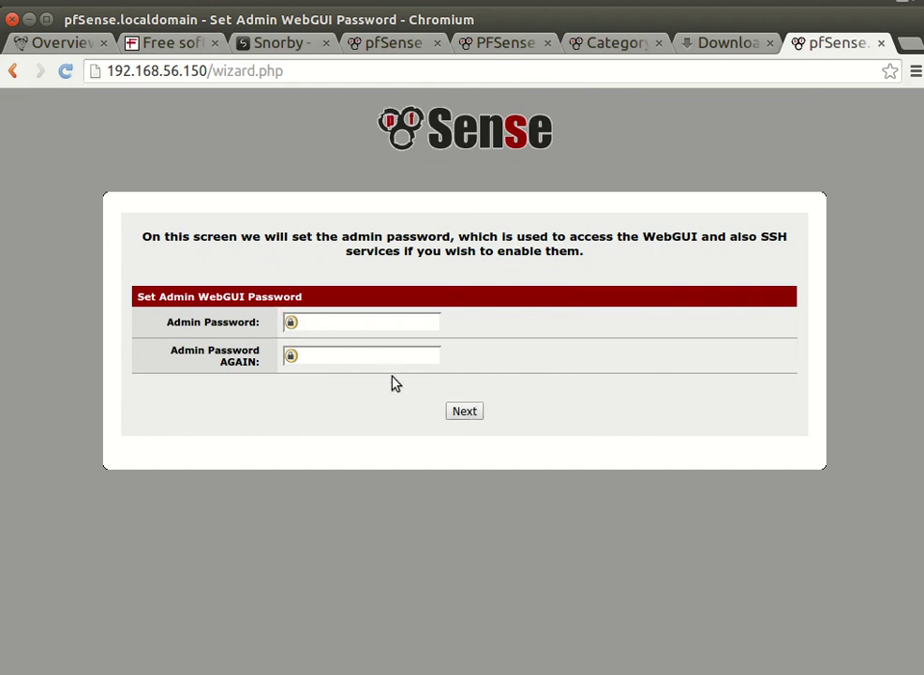
Step: Enter the new admin WebGUI password, decline Chrome's save prompt, and reload pfSense
left_click(349, 321)
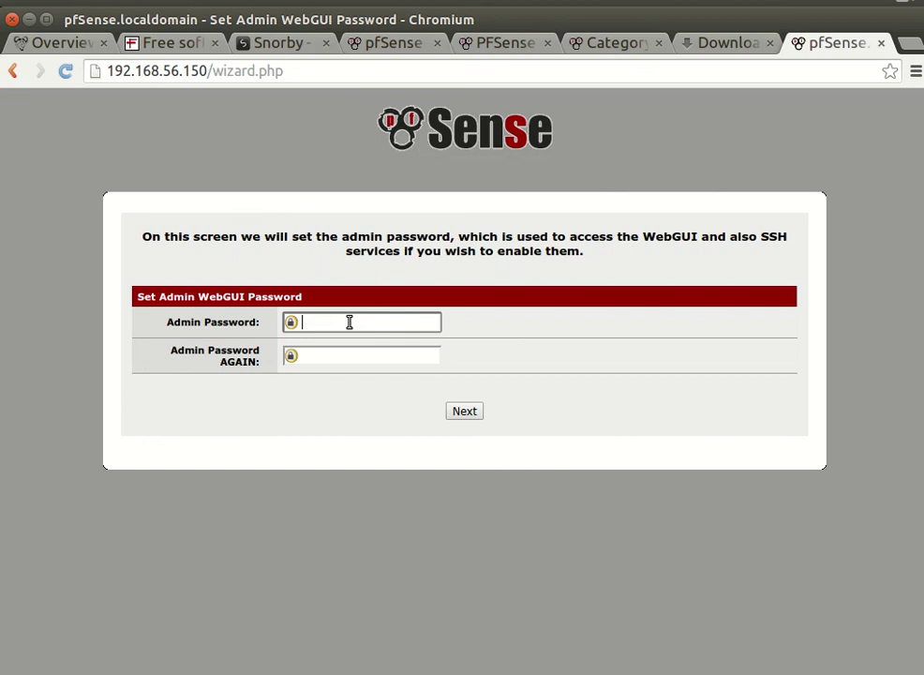
type("admin1")
key("Tab")
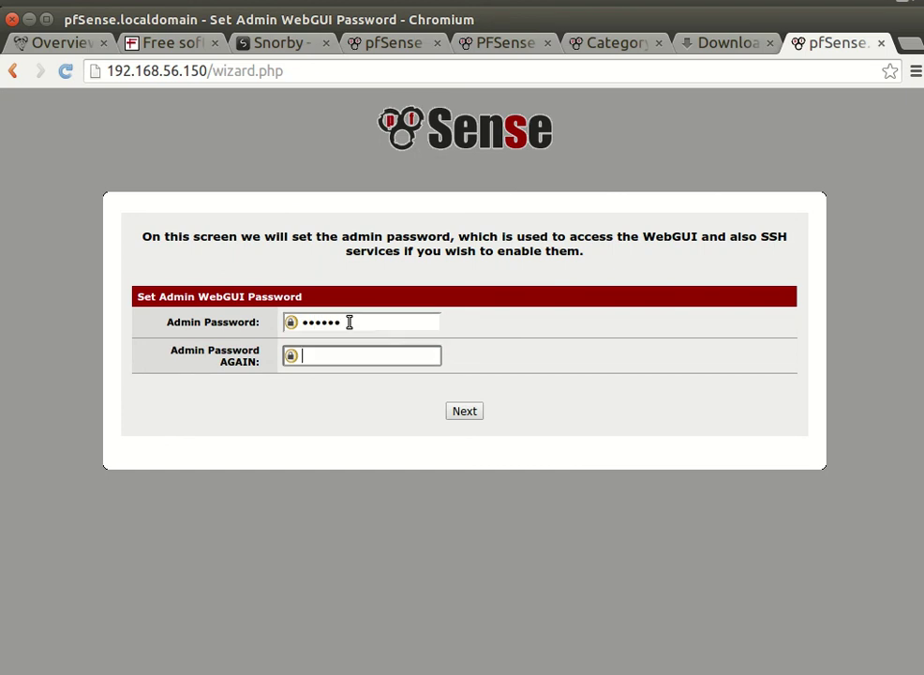
type("admin1")
left_click(450, 410)
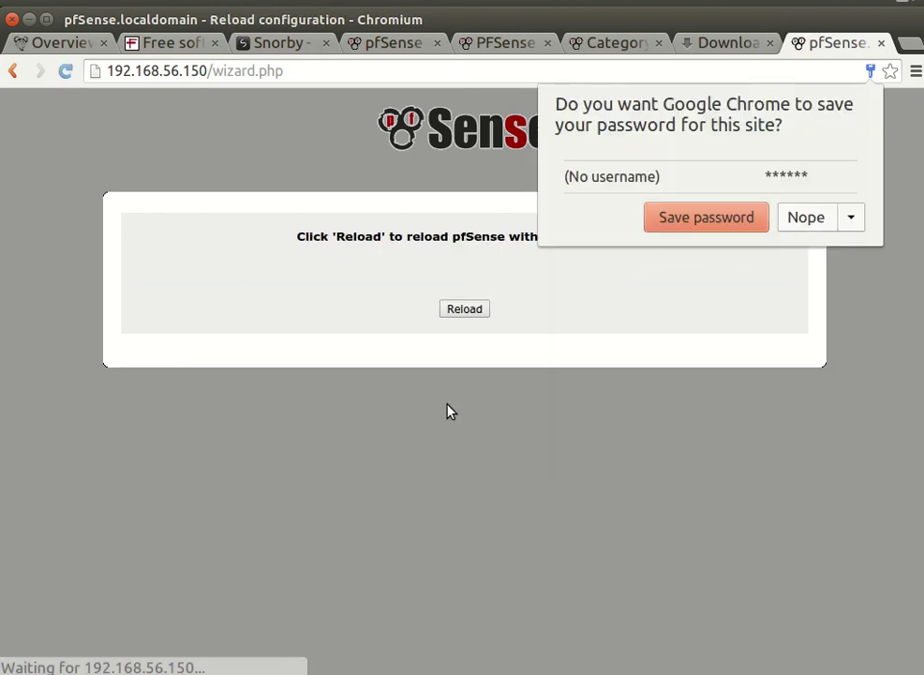
left_click(803, 218)
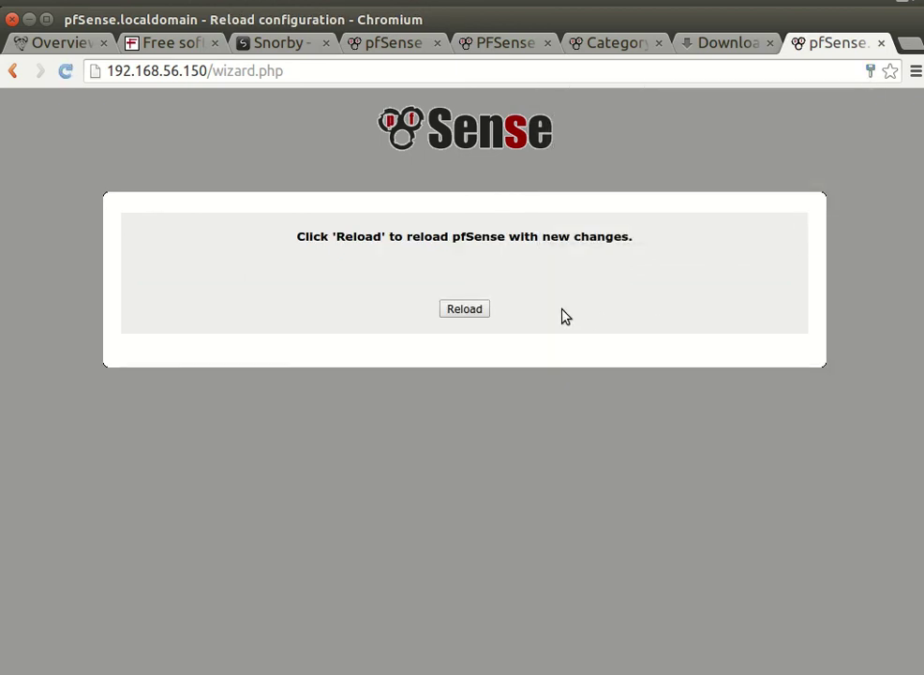
left_click(468, 315)
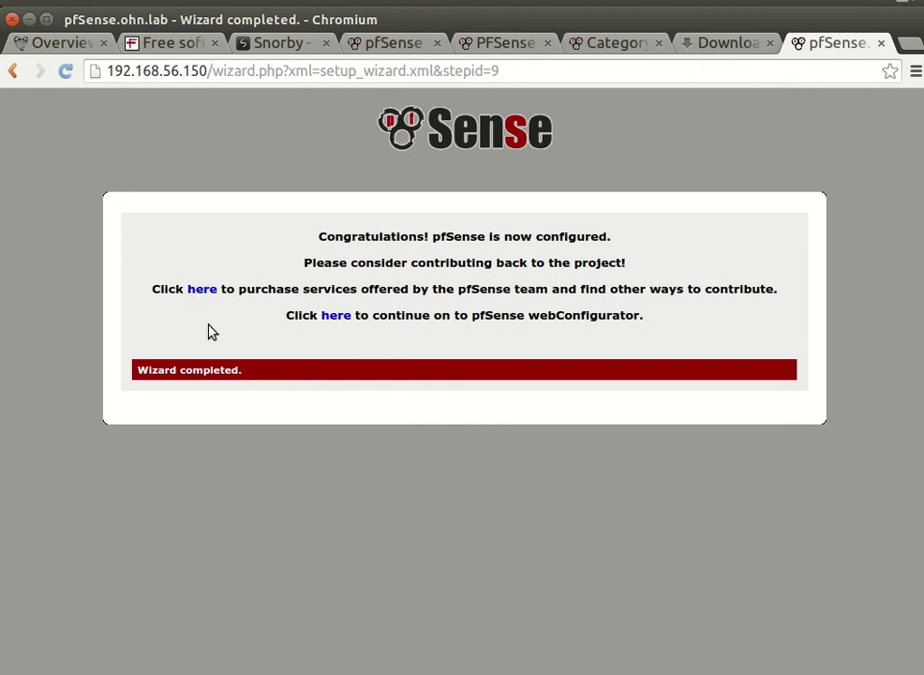
Step: Zoom Chromium to 125% with Ctrl++ twice on the Wizard completed page
key("ctrl+plus")
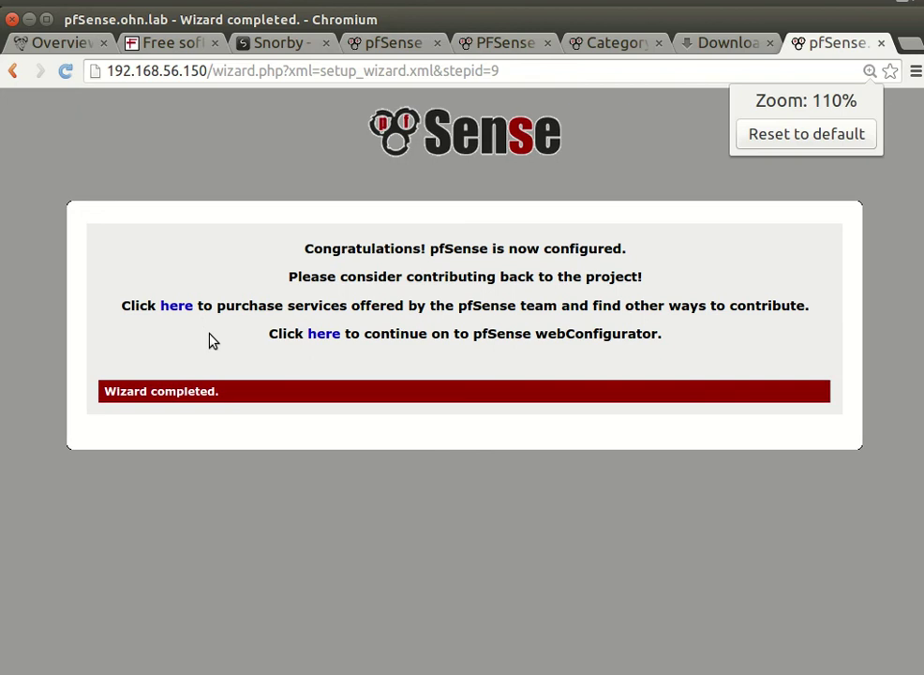
key("ctrl+plus")
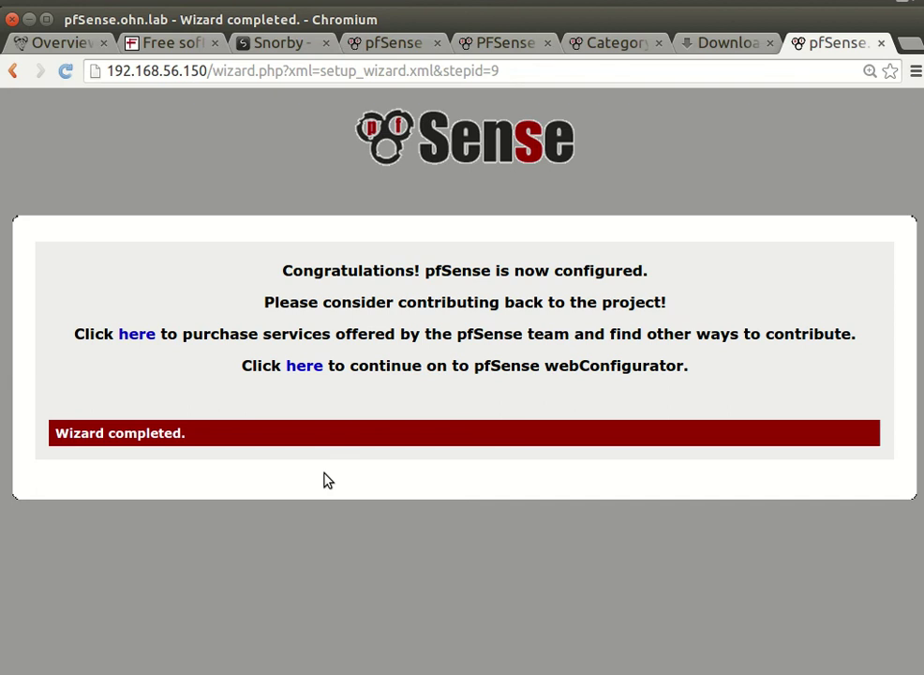
Step: Follow the second 'here' link to the Status: Dashboard and scroll through its system information
left_click(305, 368)
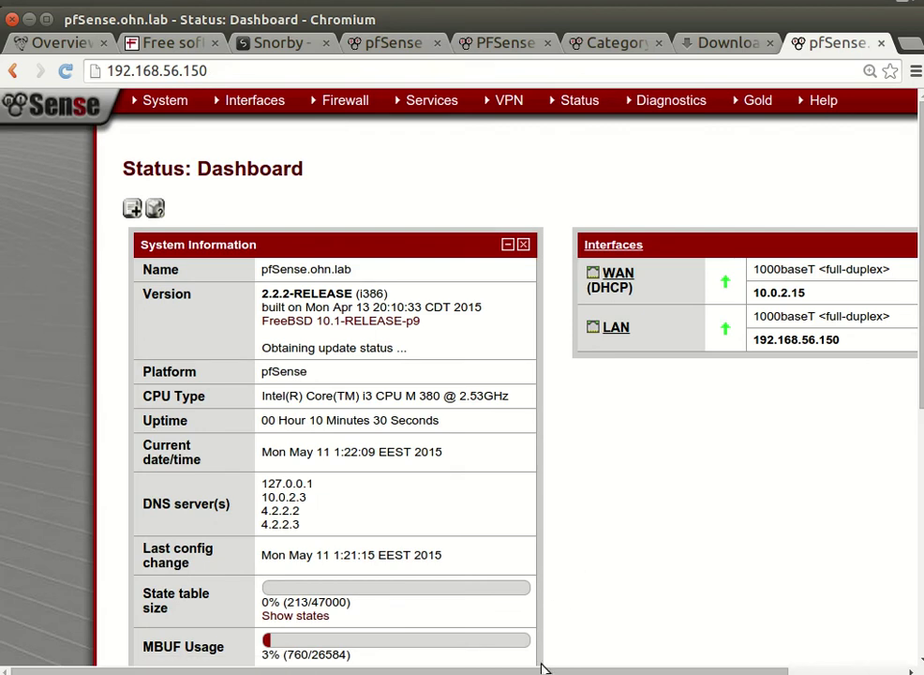
left_click_drag(535, 670, 613, 667)
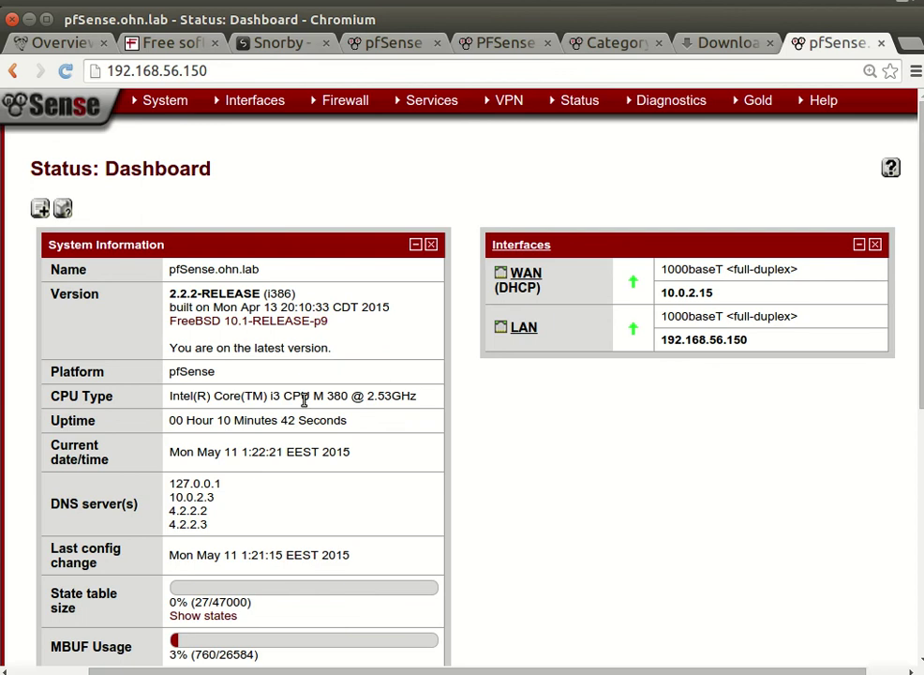
scroll(303, 400, "down", 2)
scroll(303, 406, "down", 5)
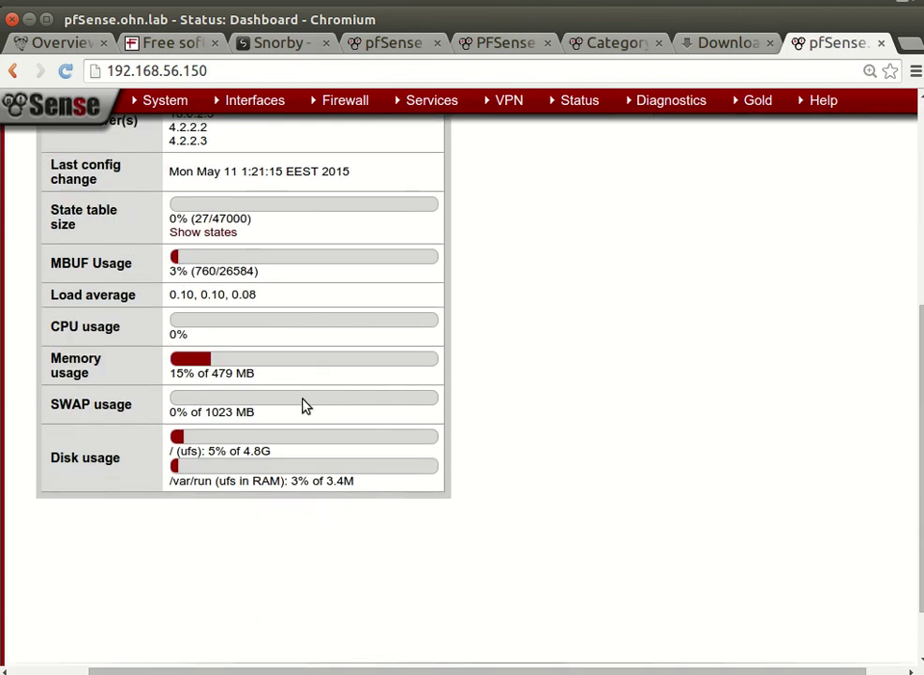
scroll(302, 406, "up", 5)
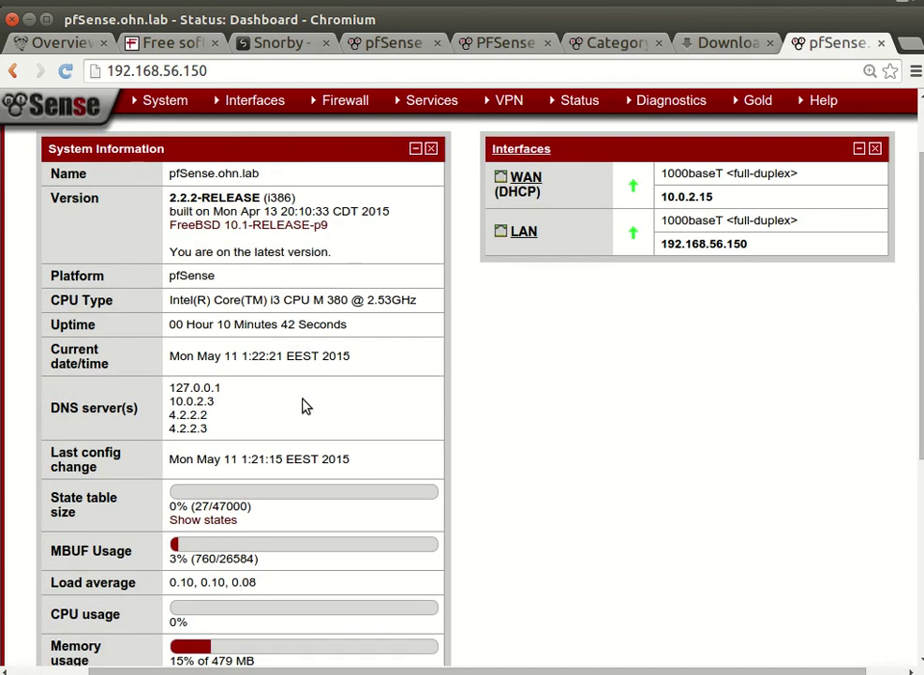
scroll(304, 406, "up", 2)
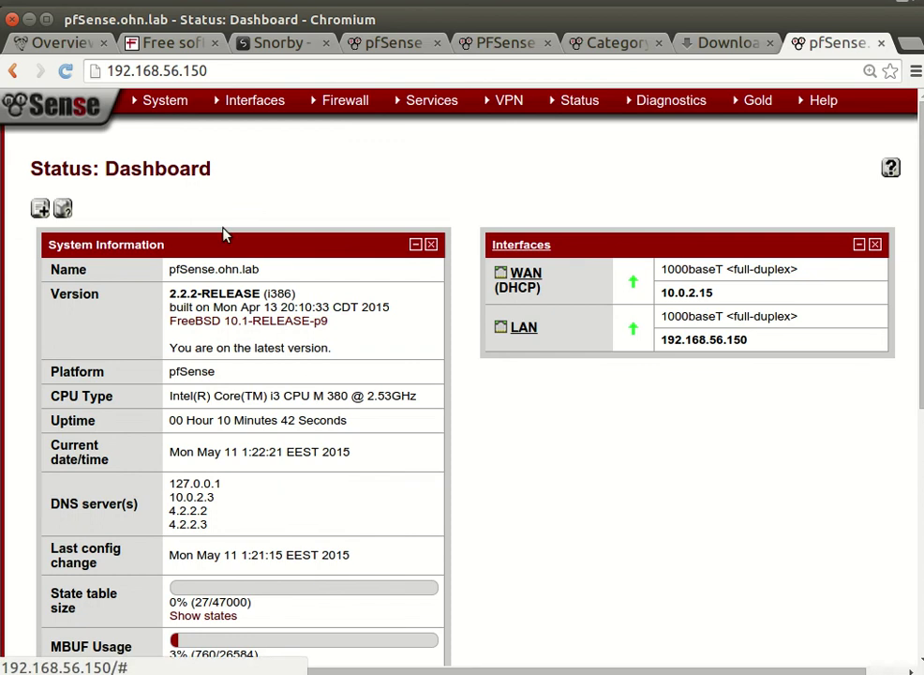
mouse_move(180, 106)
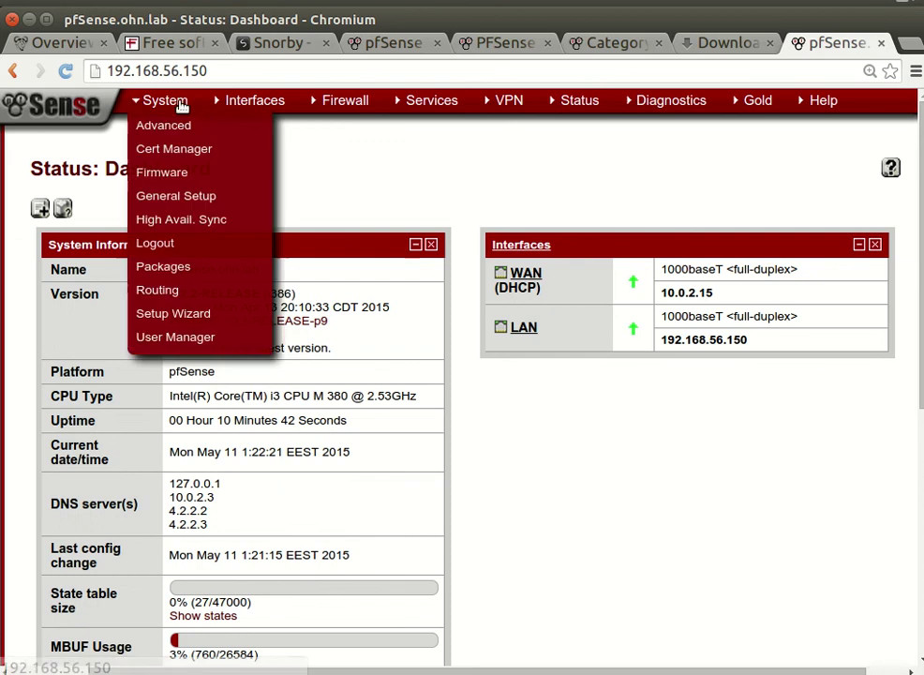
Step: Go to System > User Manager and open the admin user for editing
left_click(192, 341)
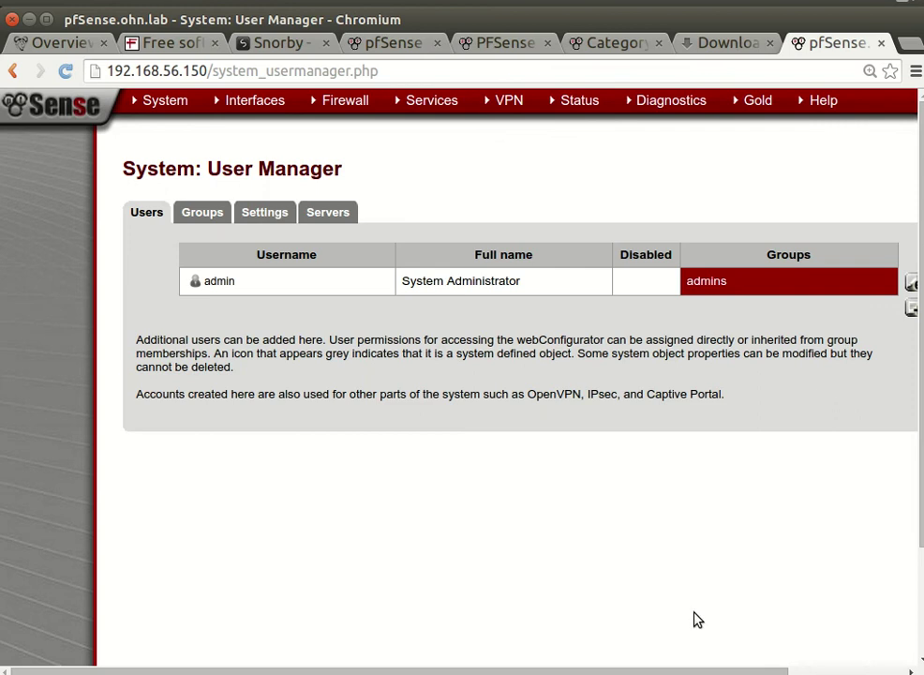
left_click_drag(665, 671, 748, 671)
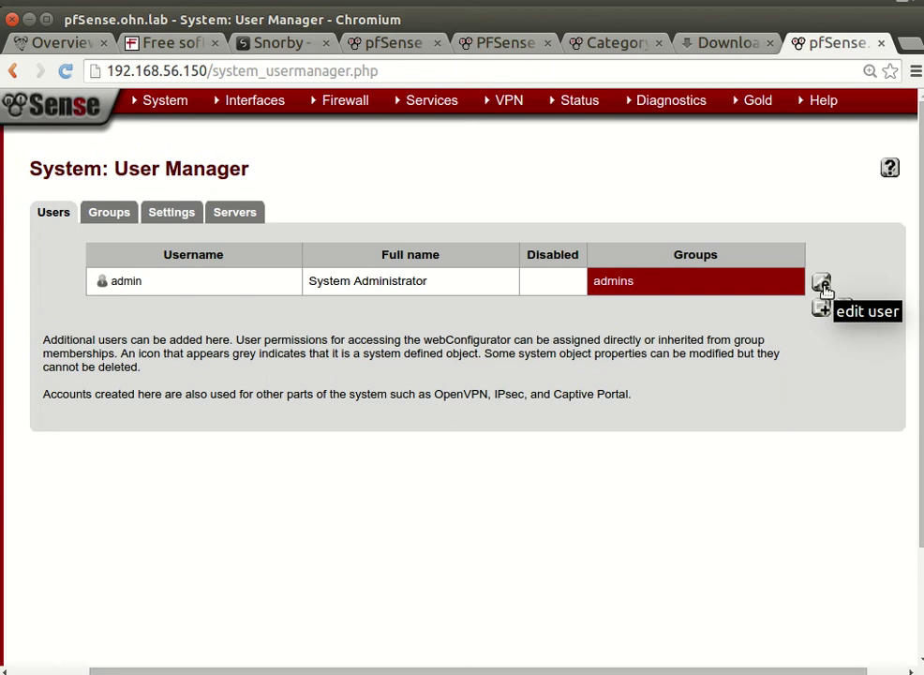
left_click(822, 283)
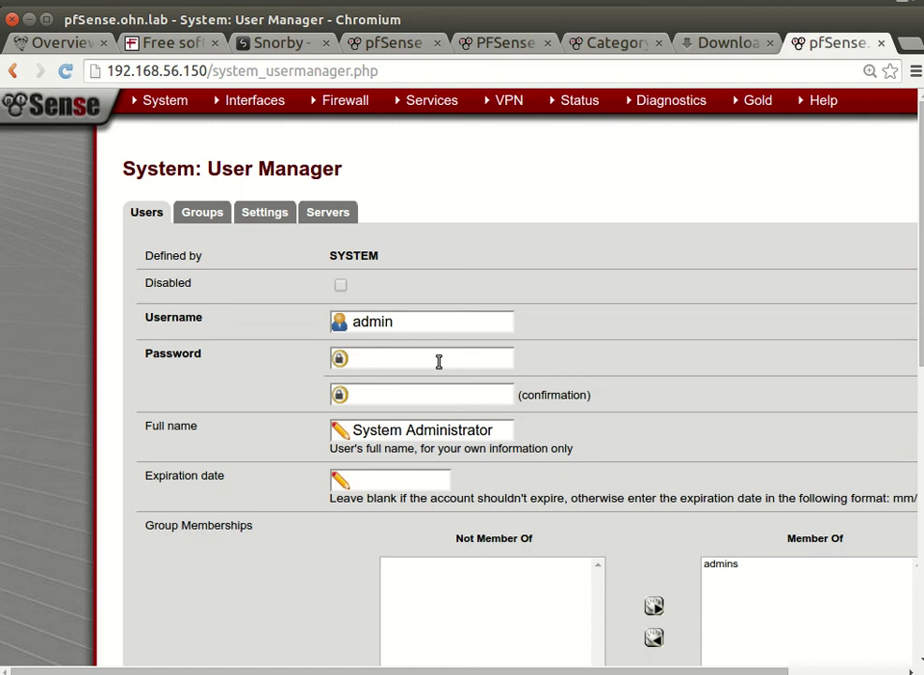
Step: Type a new admin password, then select and delete it
left_click(438, 361)
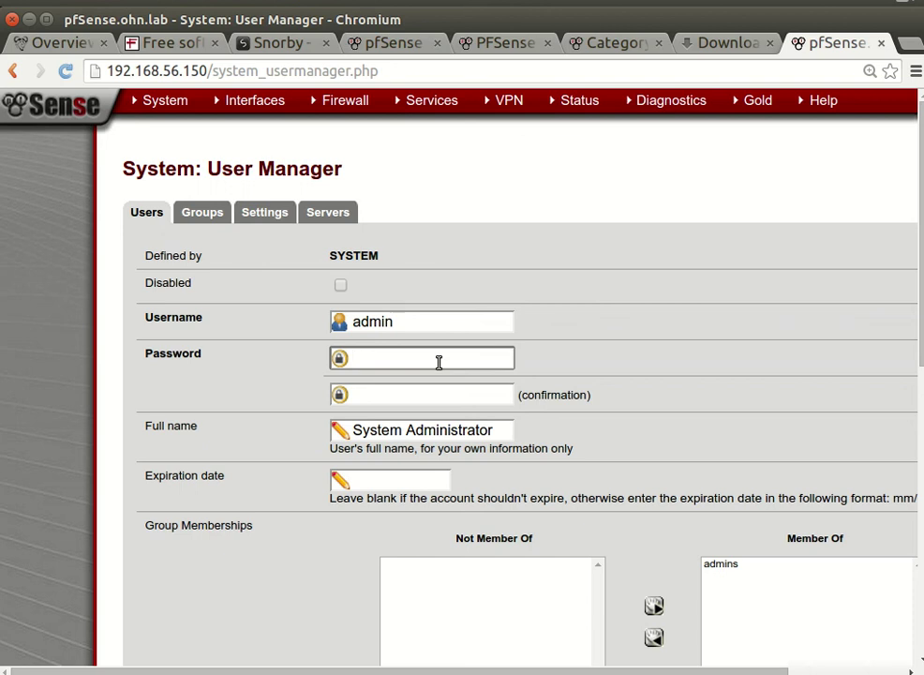
type("•••••••••••••••••••••")
key("Tab")
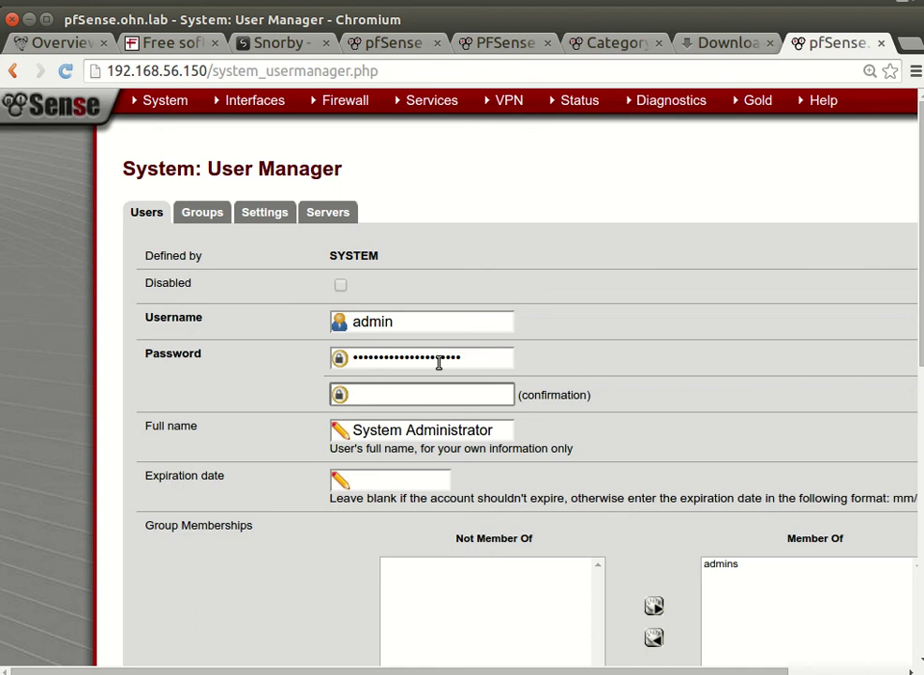
double_click(439, 362)
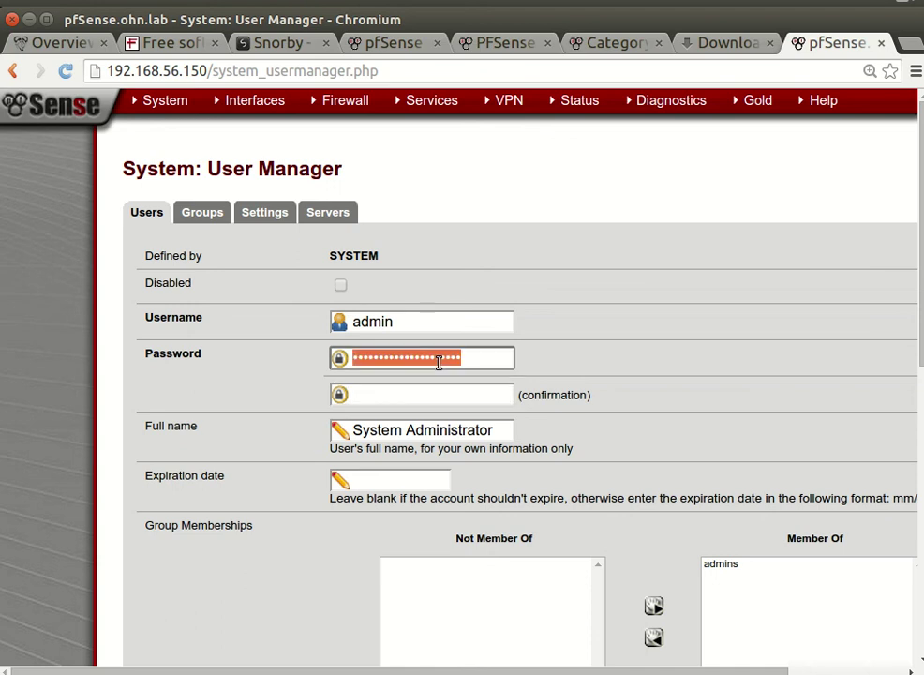
key("BackSpace")
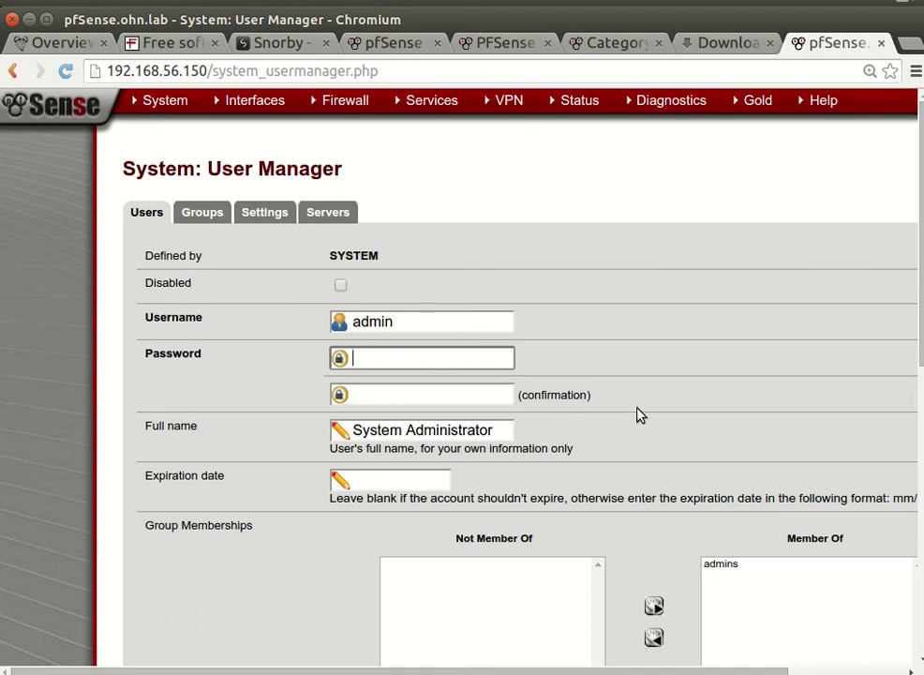
Step: Tick 'Click to paste an authorized key' to reveal the authorized keys box
scroll(633, 423, "down", 6)
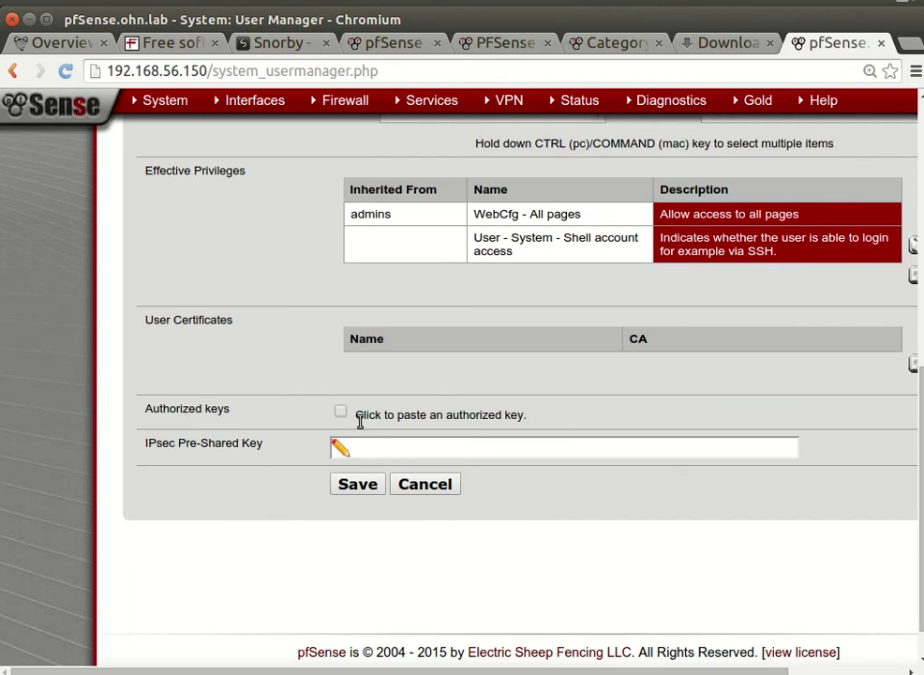
left_click(340, 414)
scroll(244, 459, "down", 2)
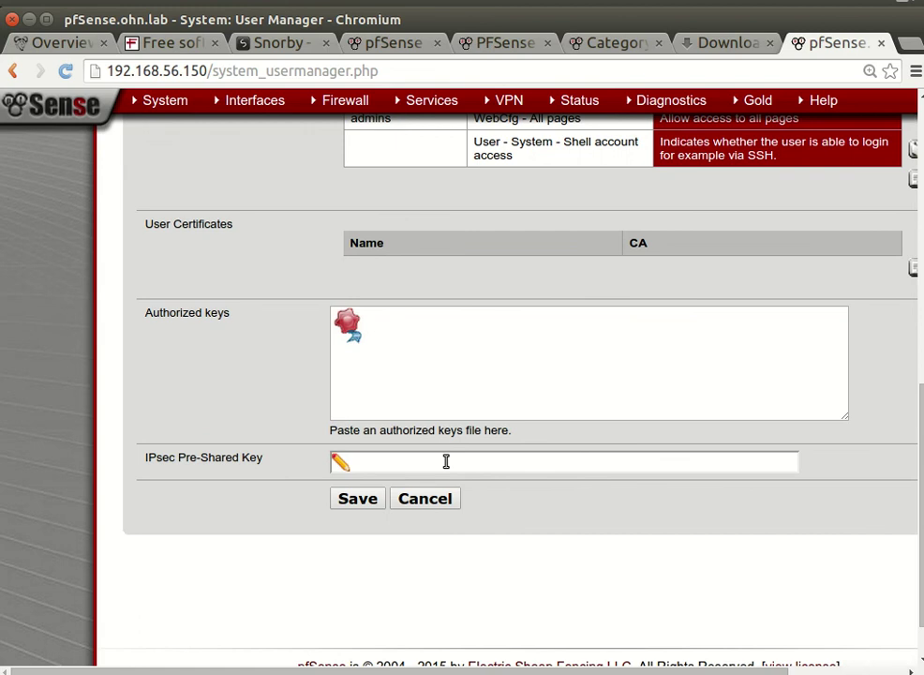
scroll(387, 319, "up", 10)
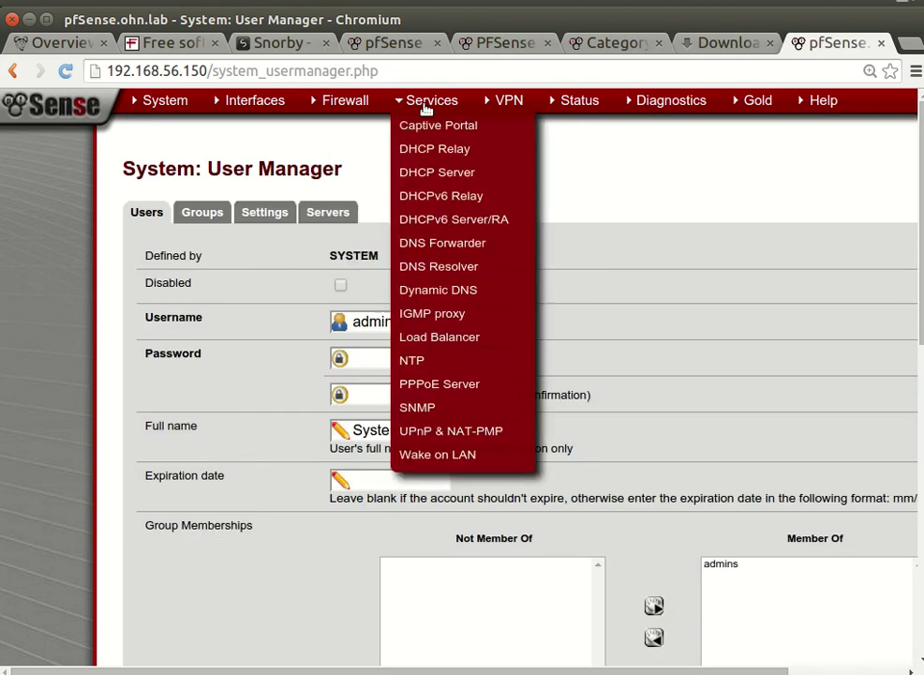
Step: Redisplay the pfSense console menu in VirtualBox, then return to the browser
left_click(29, 18)
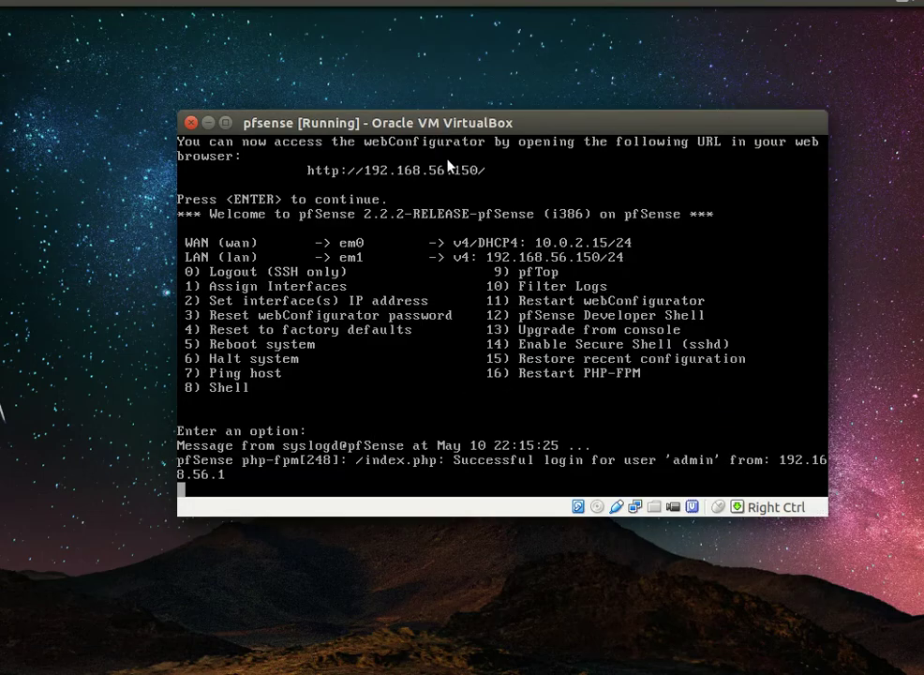
left_click(483, 255)
key("Return")
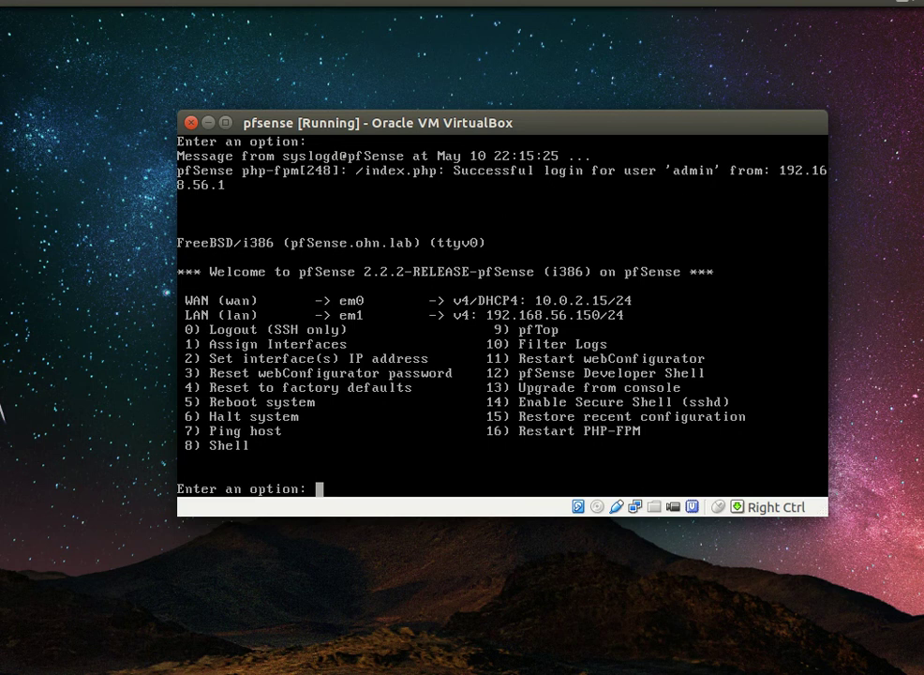
left_click(20, 321)
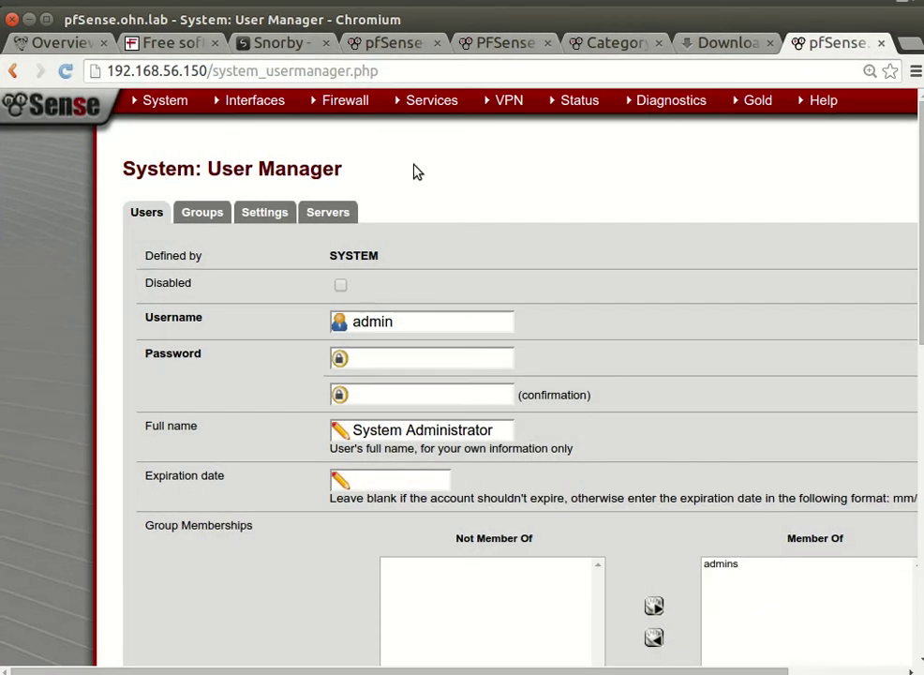
Step: Bring up the System dropdown from the top navigation bar
mouse_move(515, 99)
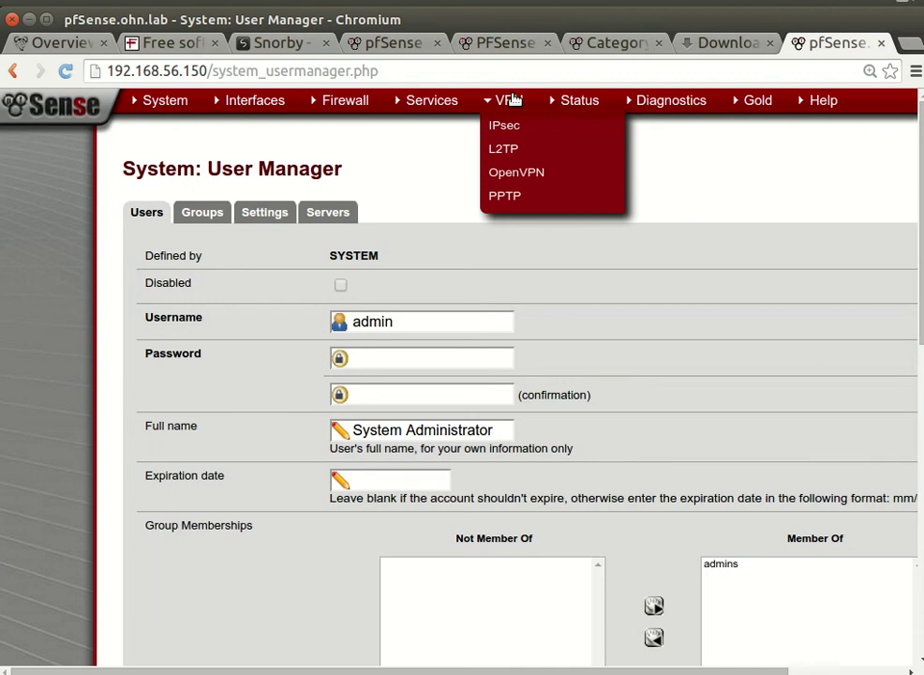
mouse_move(566, 100)
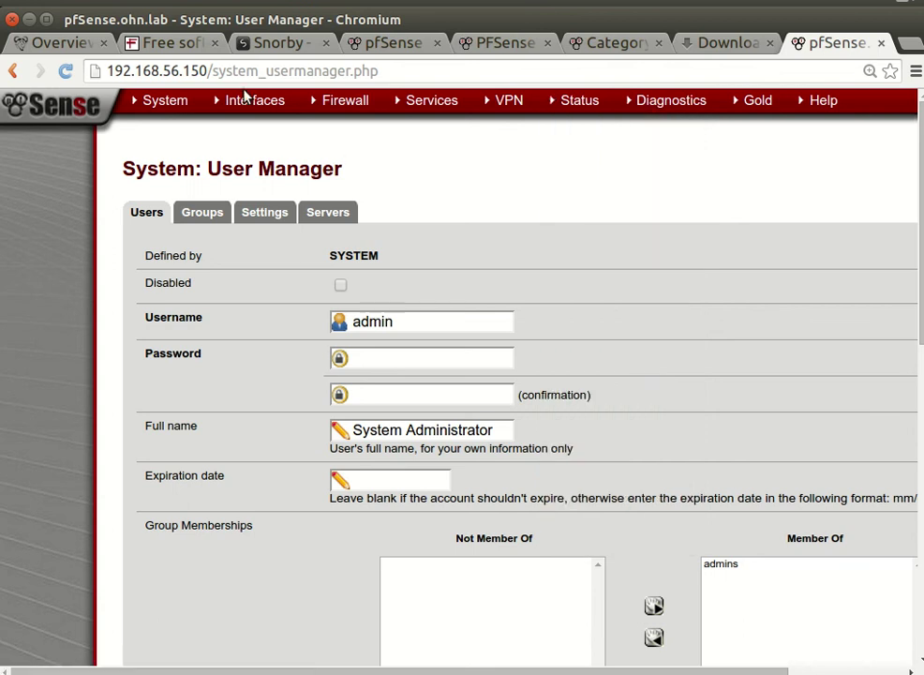
mouse_move(185, 101)
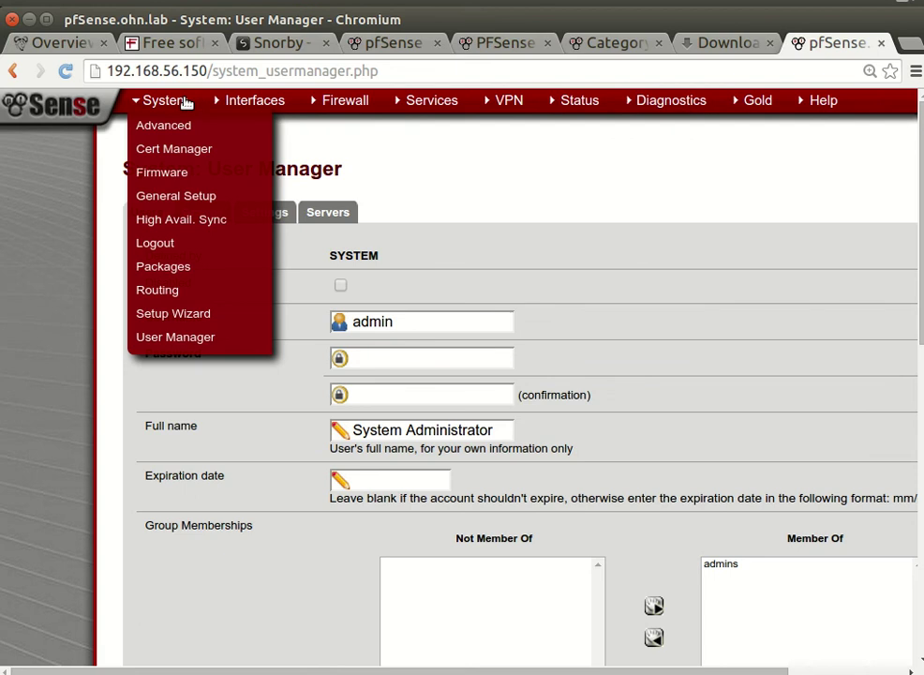
Step: Open System > General Setup and scroll through hostname pfSense, domain ohn.lab and DNS 4.2.2.2/4.2.2.3
left_click(177, 195)
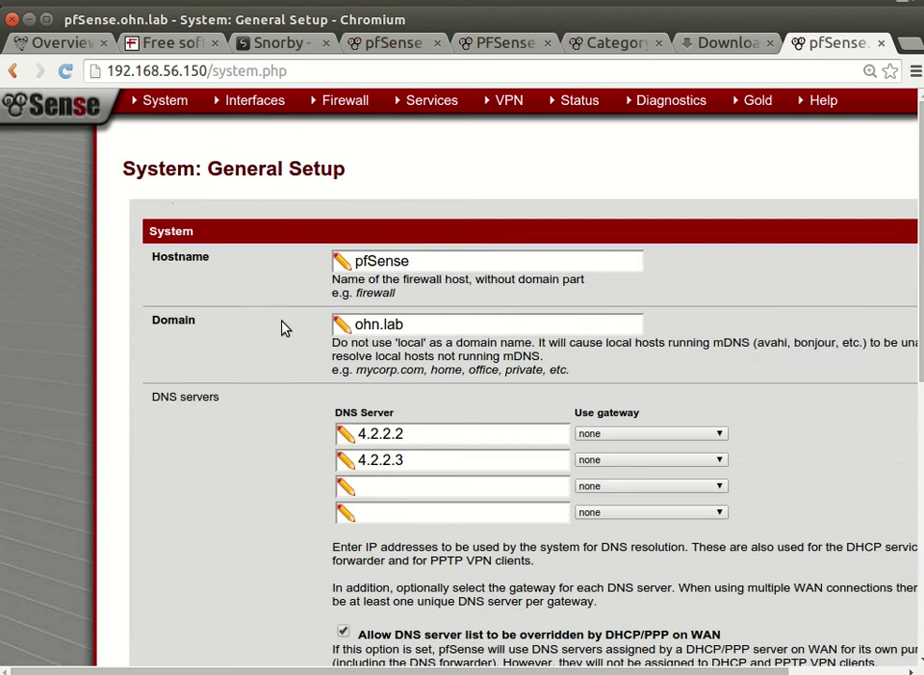
scroll(283, 327, "down", 3)
scroll(283, 327, "down", 2)
scroll(283, 332, "down", 2)
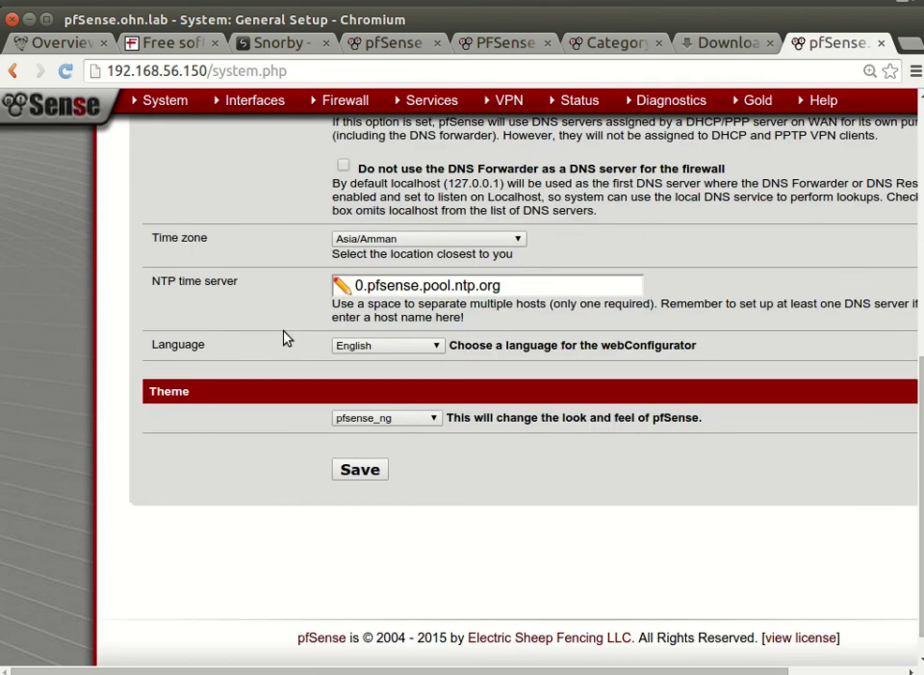
scroll(286, 342, "up", 1)
scroll(287, 347, "up", 5)
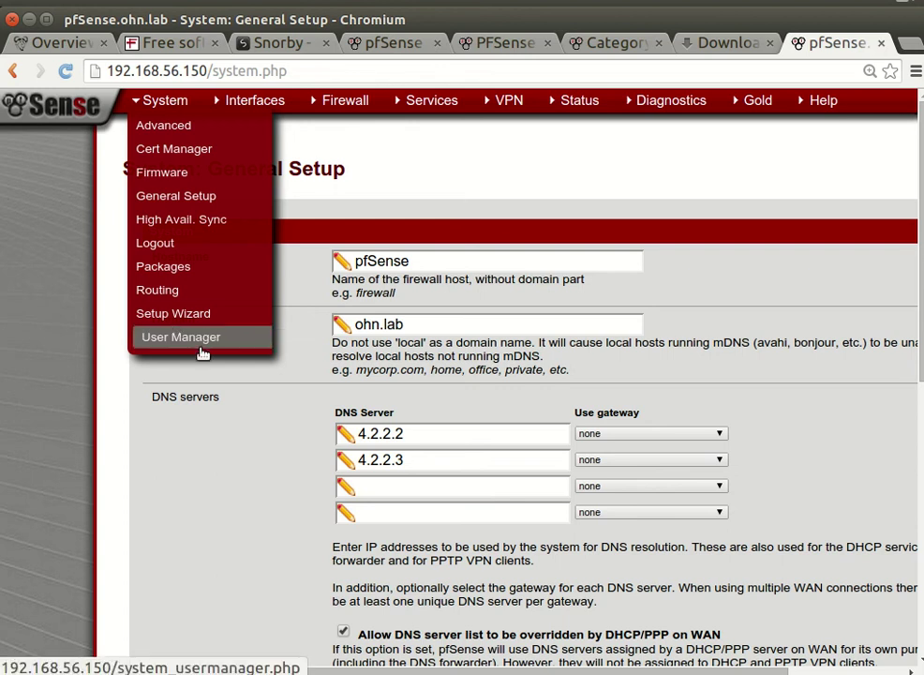
Step: View the User Manager's Users, Groups, Settings and Authentication Servers tabs
mouse_move(154, 103)
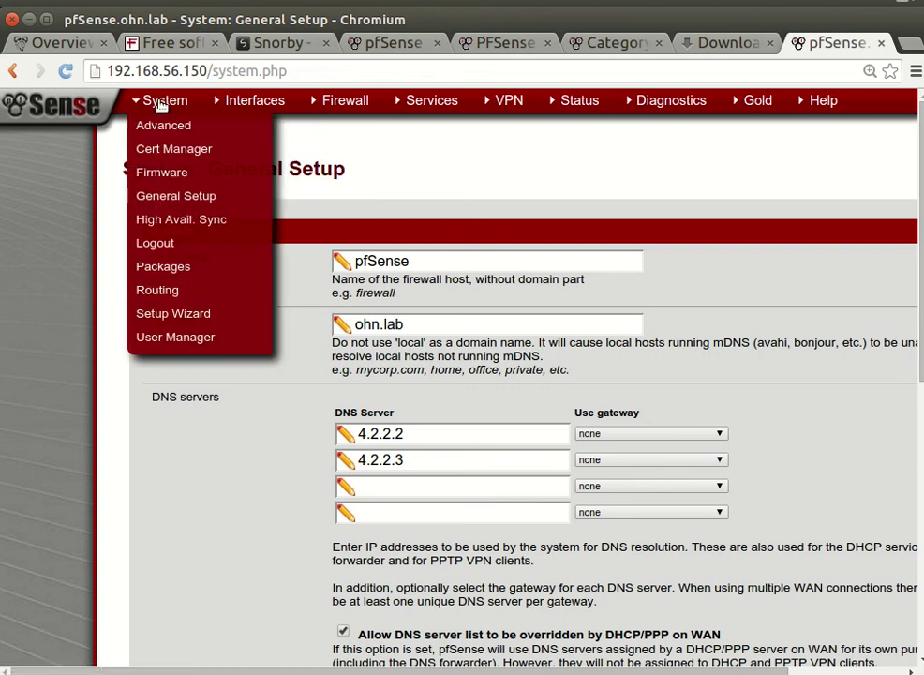
left_click(207, 334)
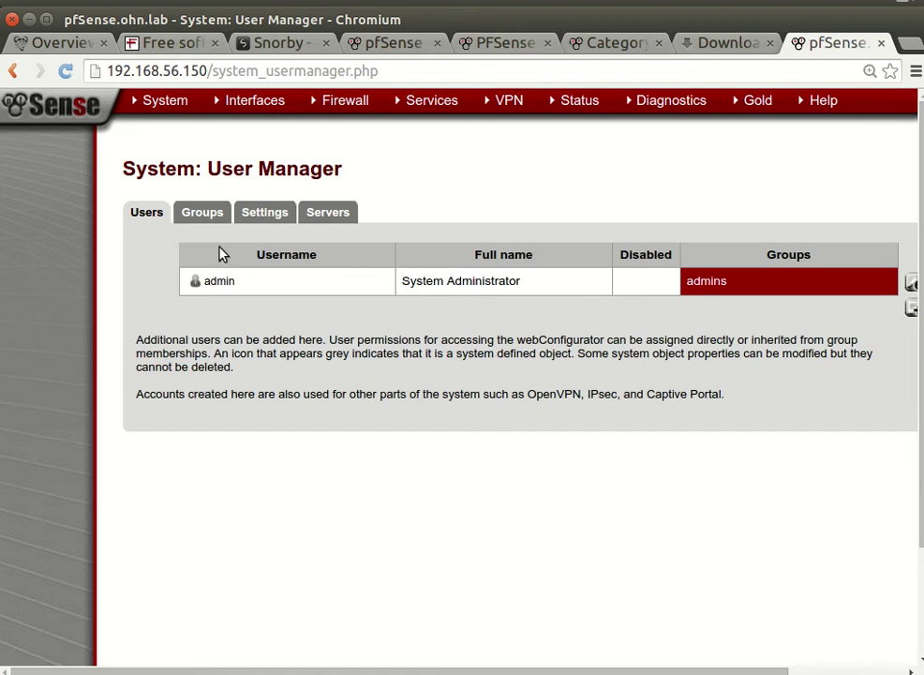
left_click(202, 212)
left_click(267, 215)
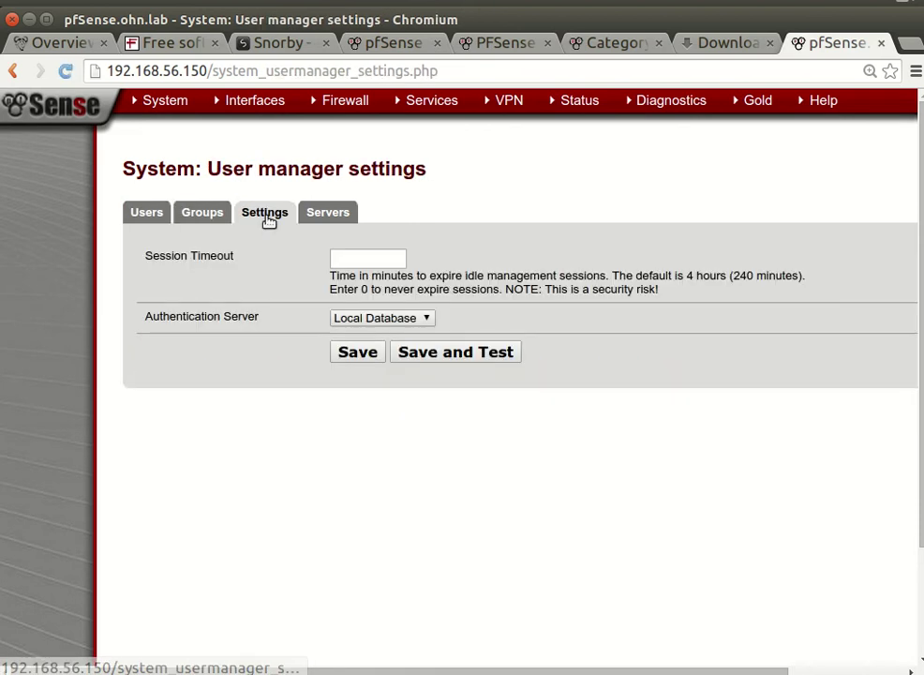
left_click(337, 216)
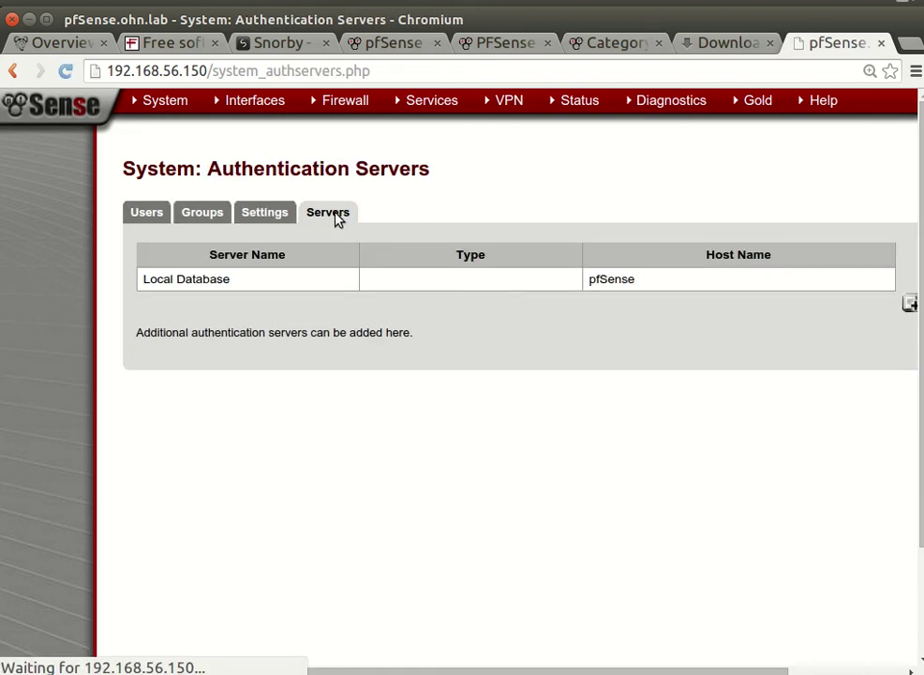
Step: Look over the VPN, Services and Diagnostics menus from the Authentication Servers page
mouse_move(687, 106)
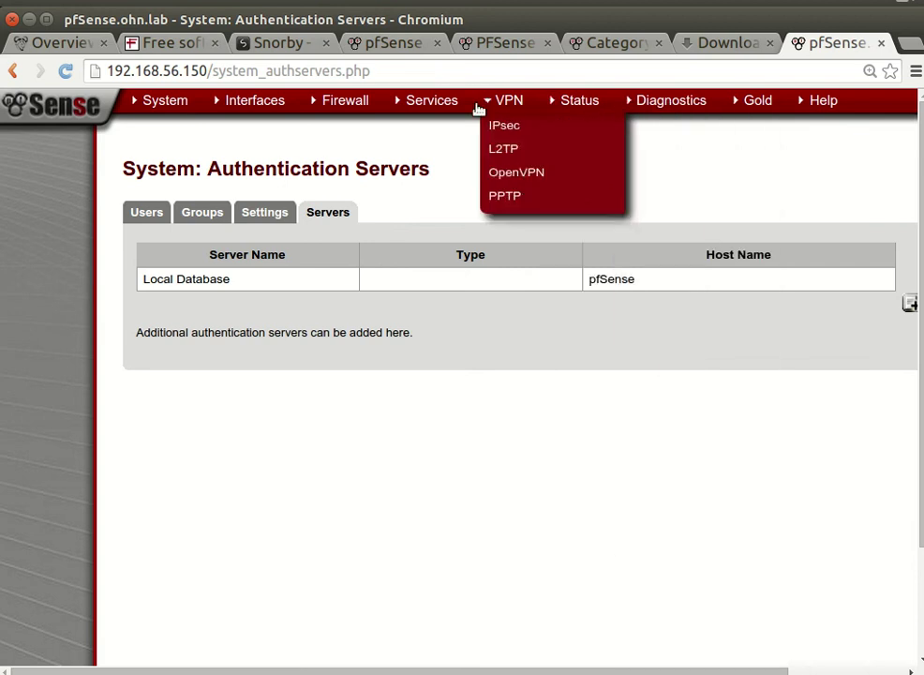
mouse_move(423, 109)
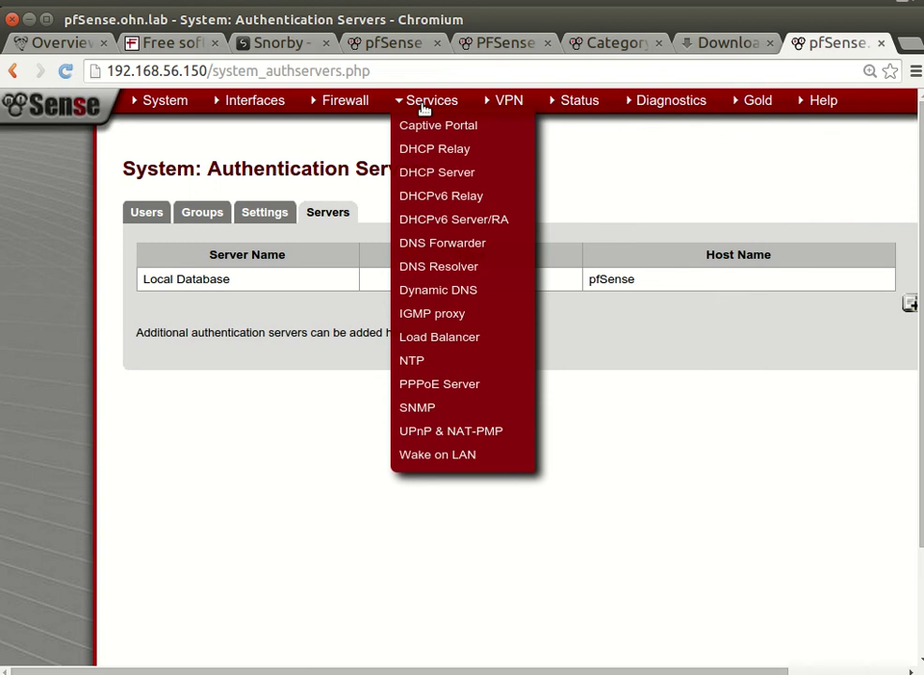
mouse_move(389, 100)
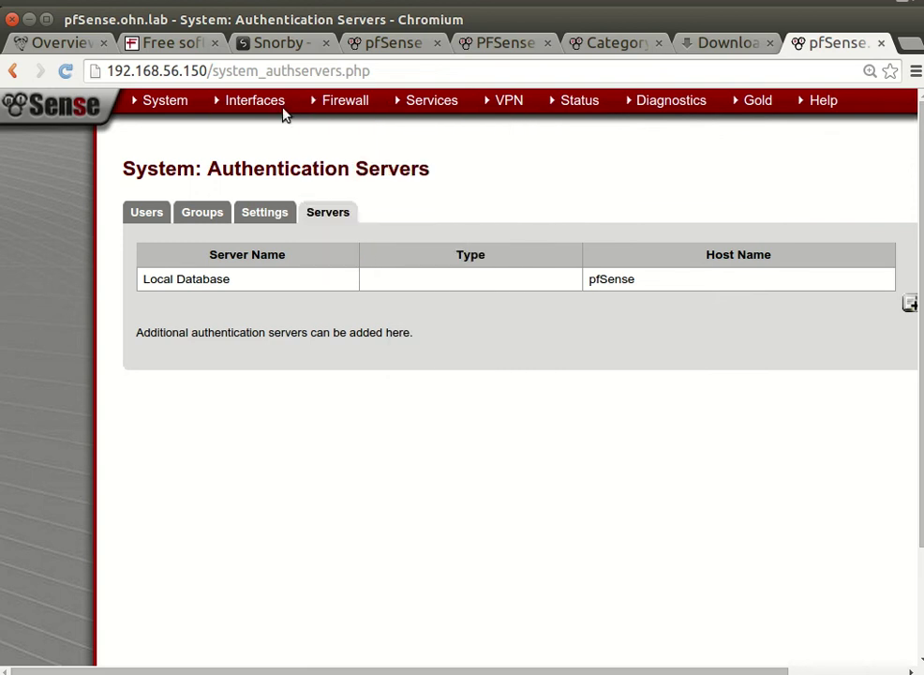
mouse_move(621, 103)
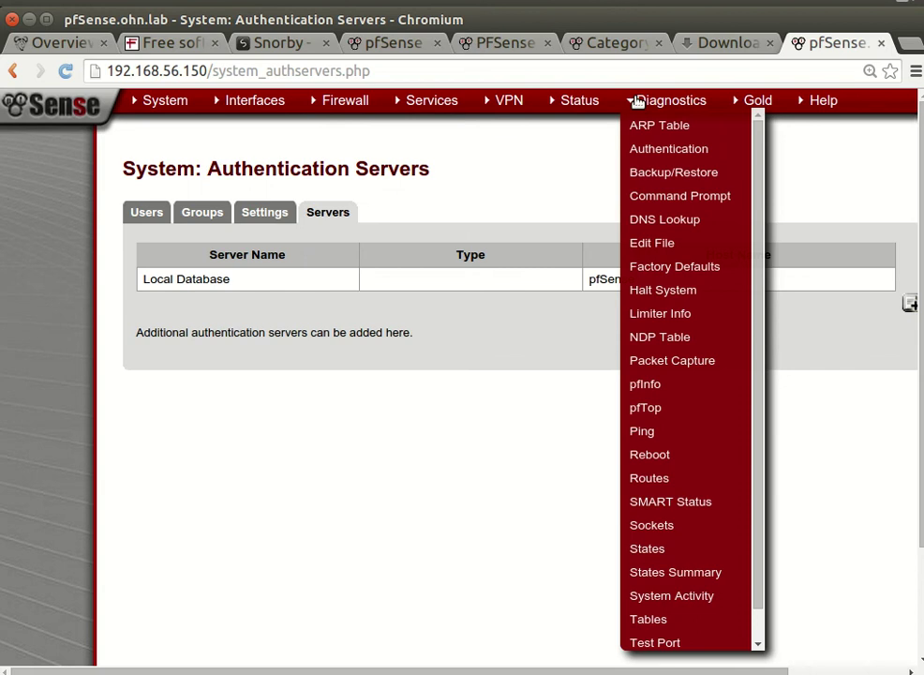
scroll(668, 314, "down", 2)
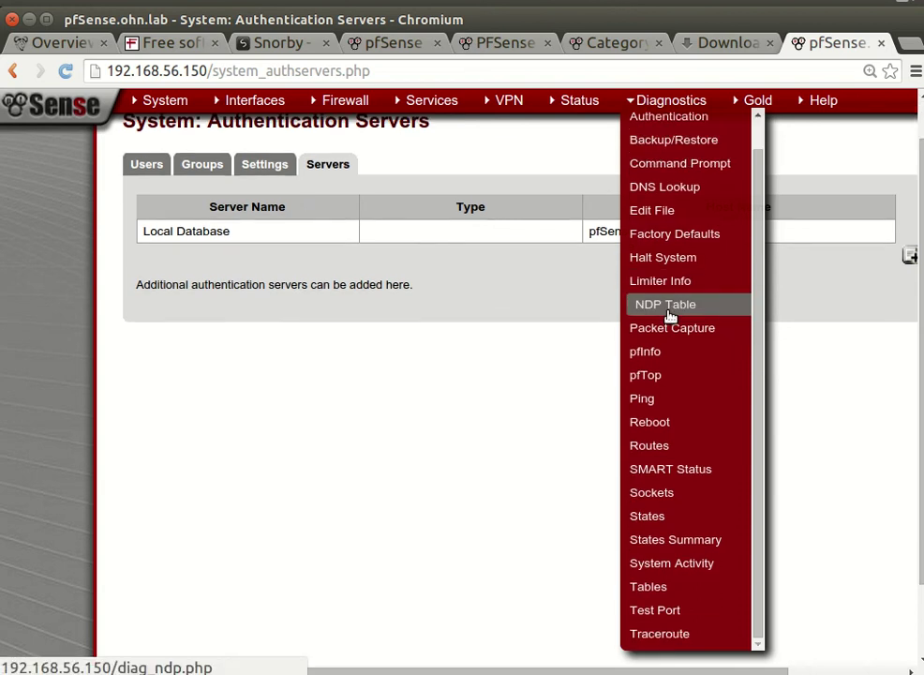
mouse_move(574, 103)
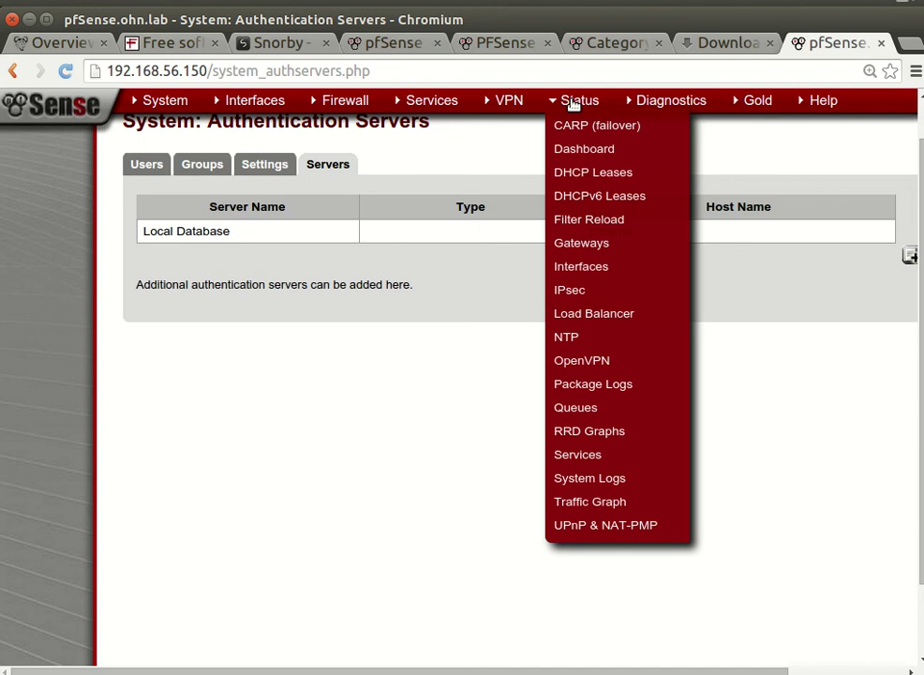
Step: In the VM console, choose option 14 and answer y to enable sshd
left_click(30, 19)
left_click(437, 413)
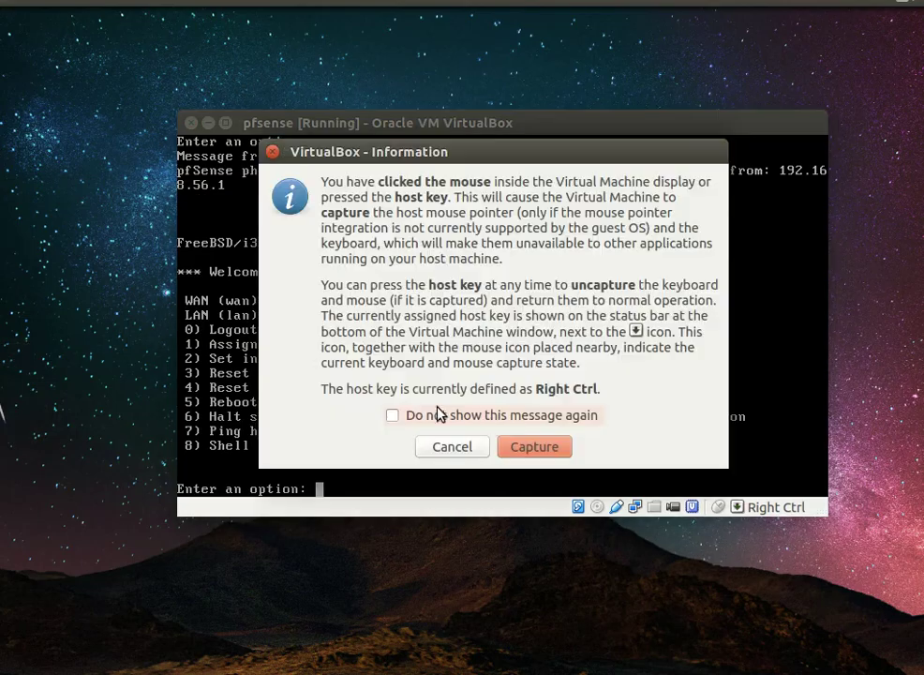
left_click(452, 447)
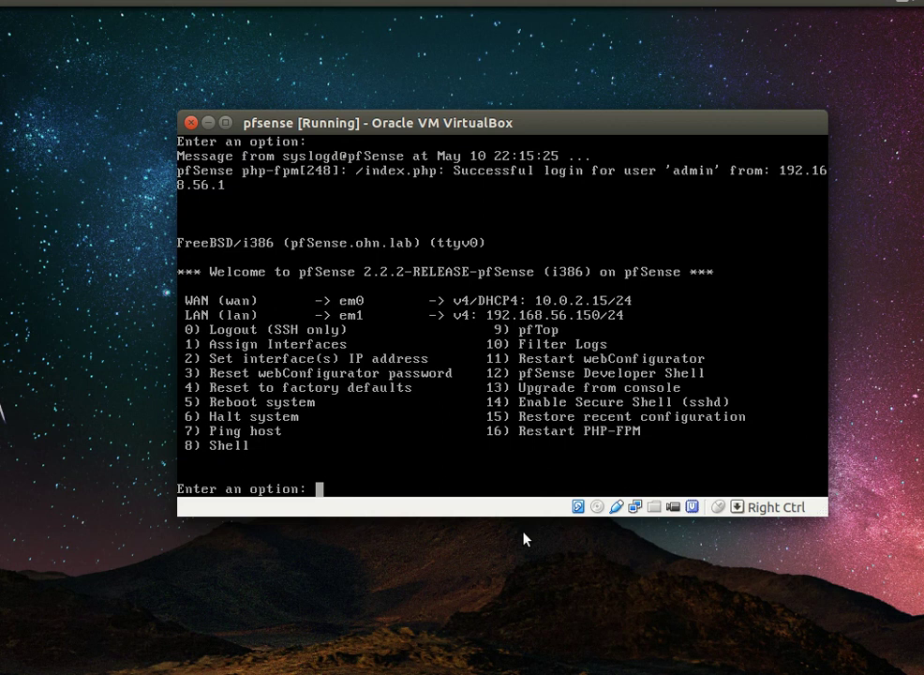
type("14")
key("Return")
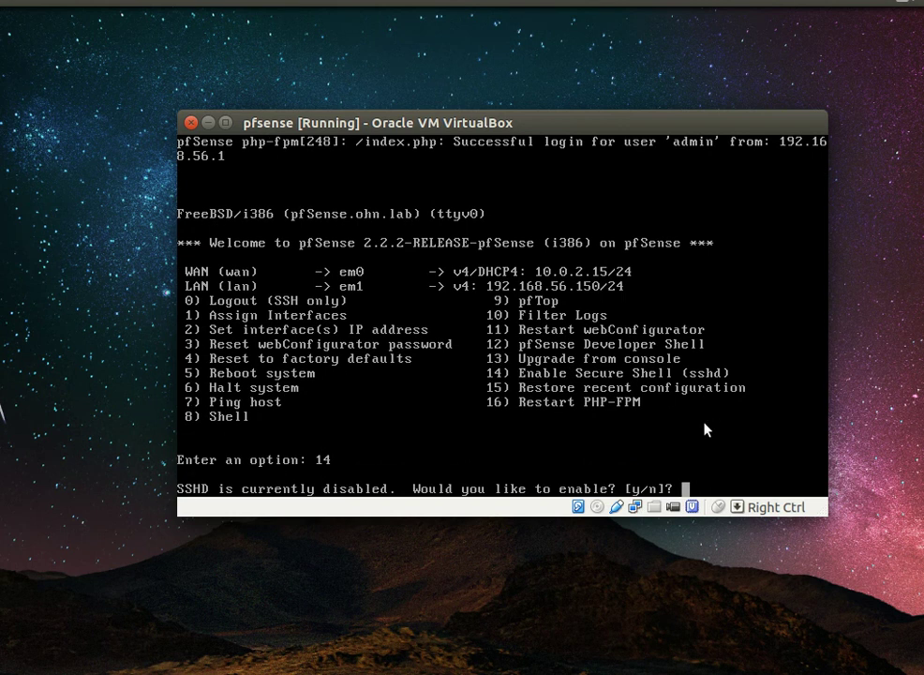
type("y")
key("Return")
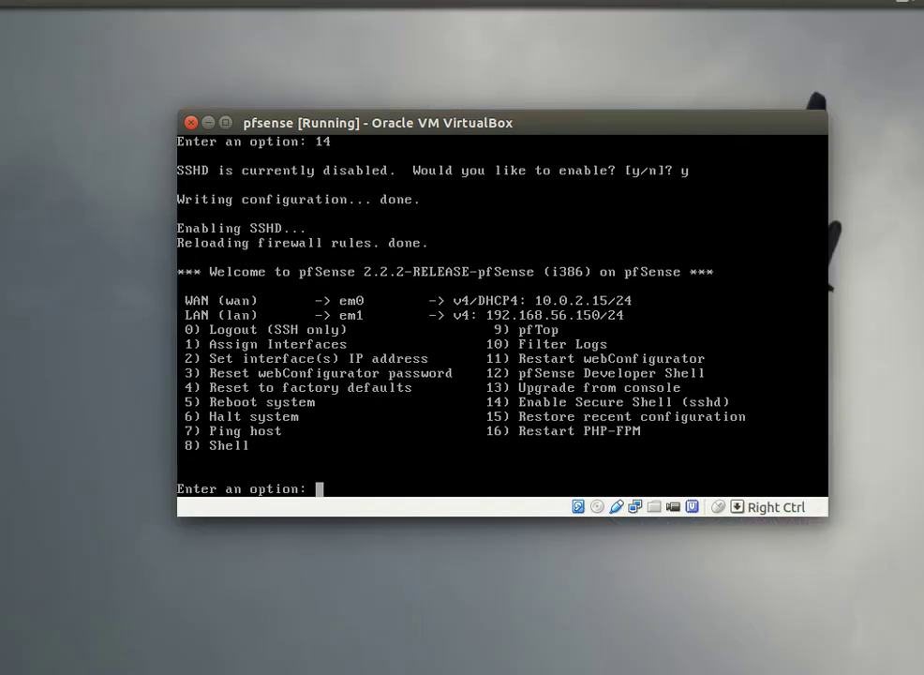
key("alt+Tab")
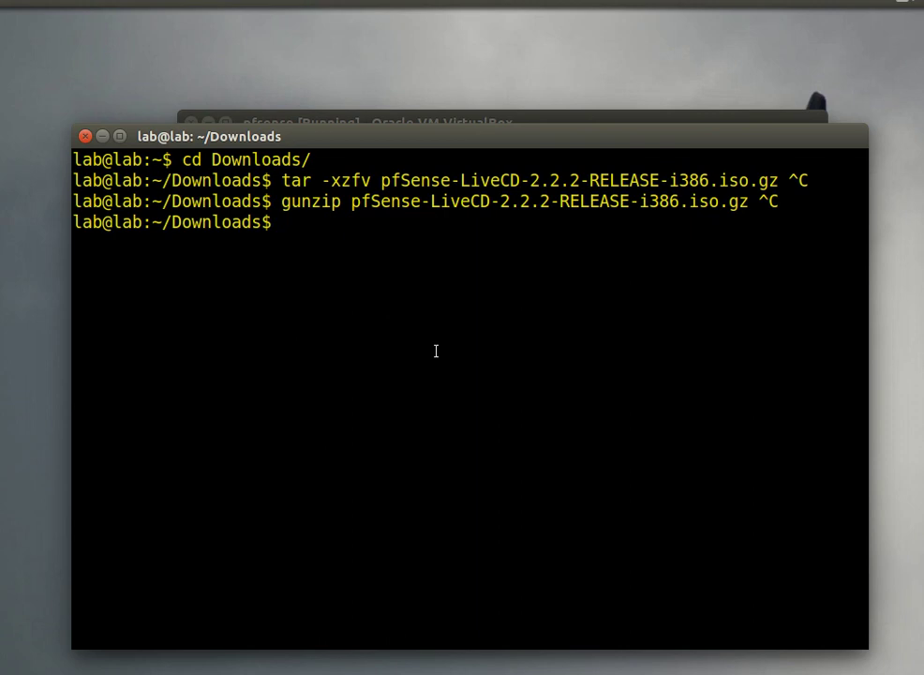
type("ssh root")
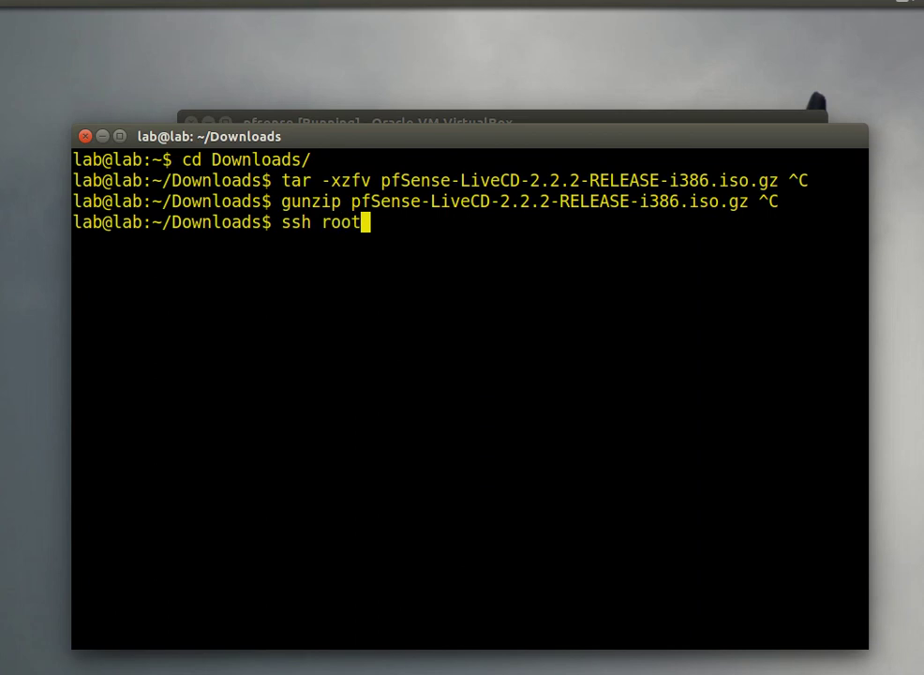
type("@192.168")
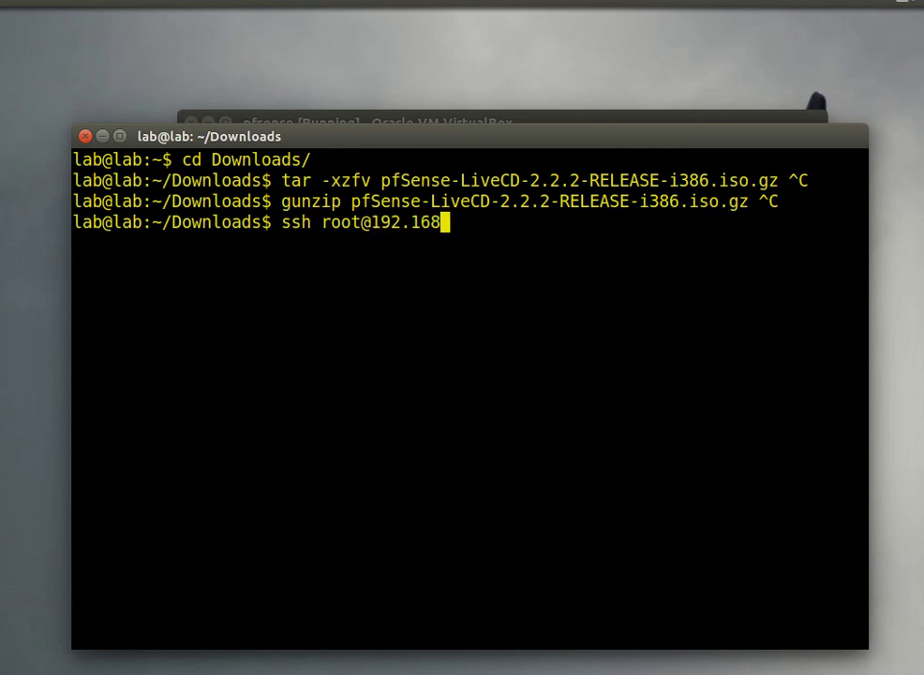
type(".56.1")
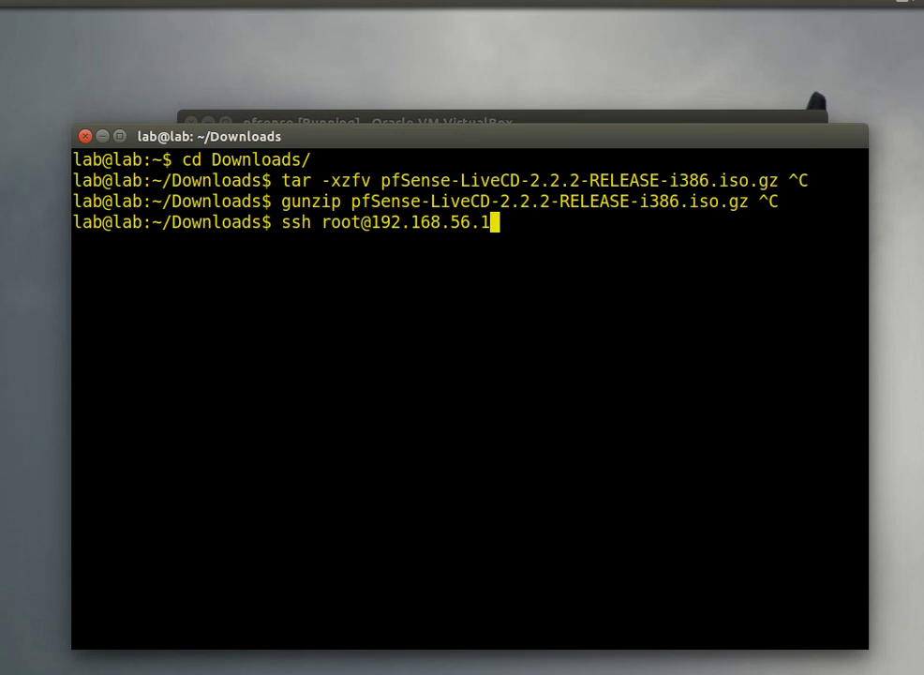
type("50")
key("Return")
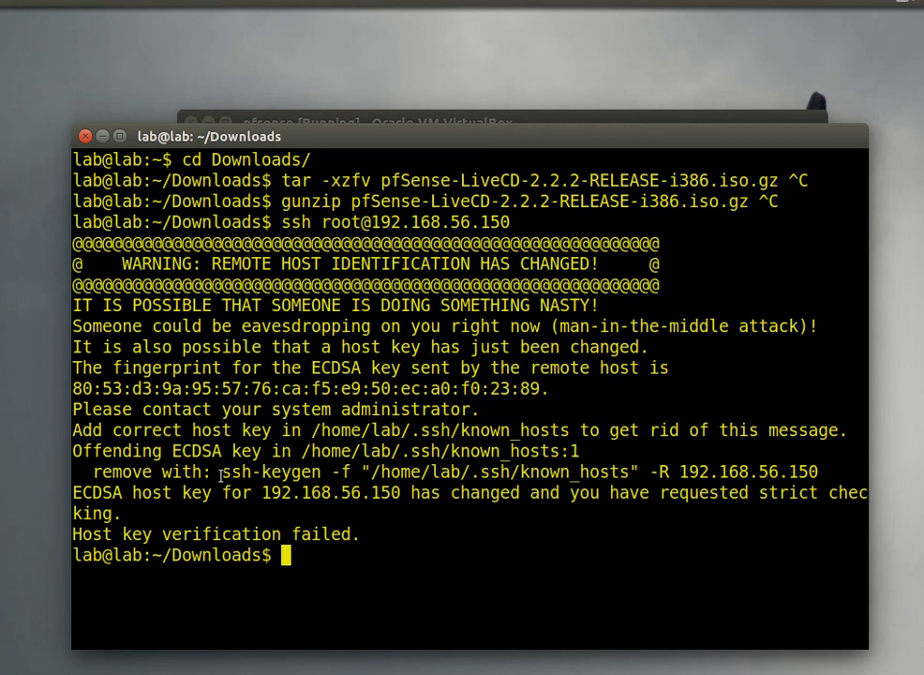
left_click_drag(221, 475, 843, 475)
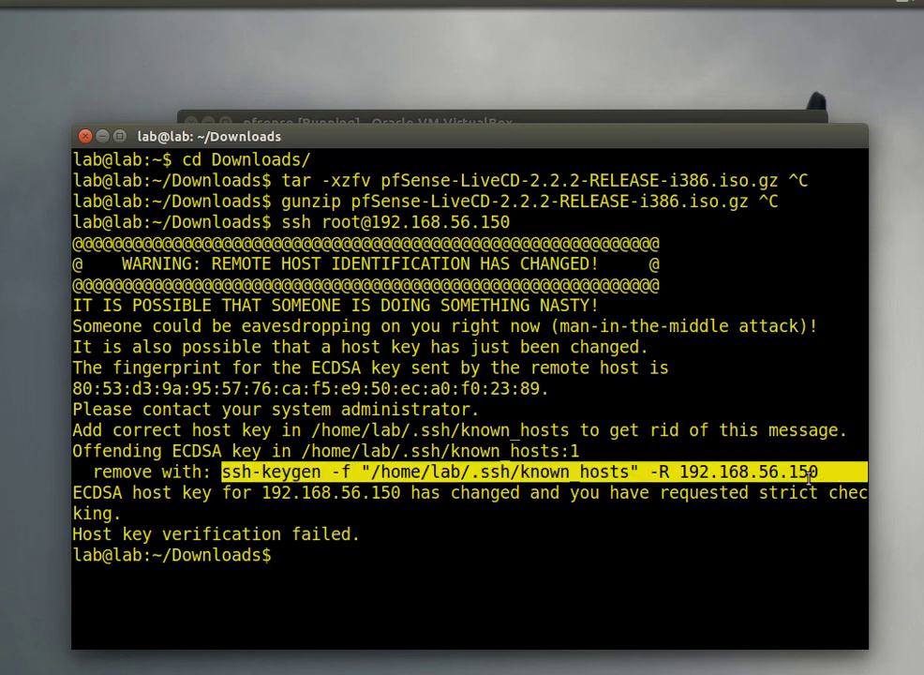
right_click(809, 478)
left_click(833, 557)
right_click(419, 573)
left_click(430, 517)
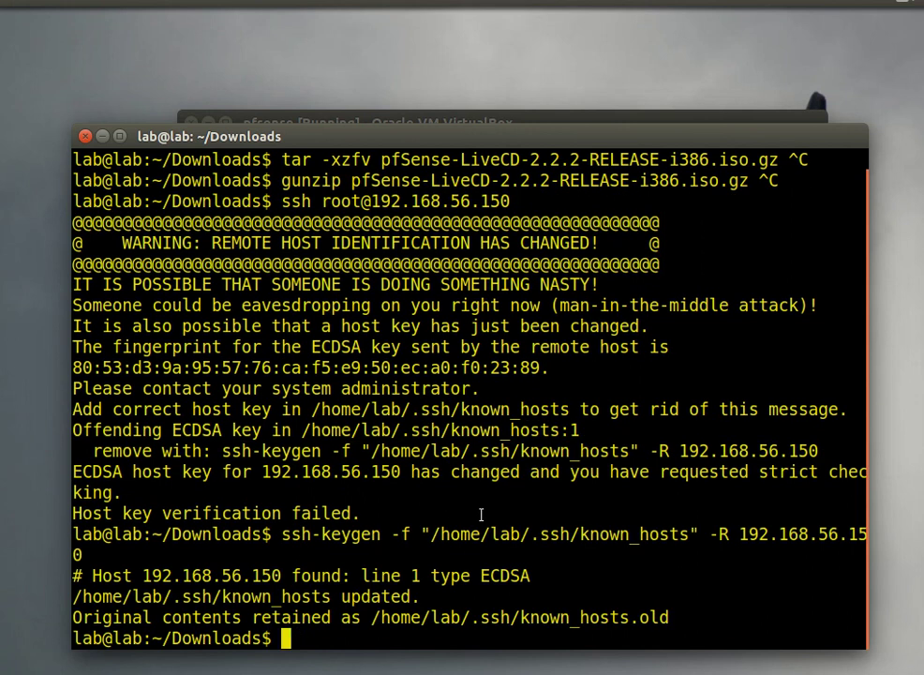
middle_click(481, 514)
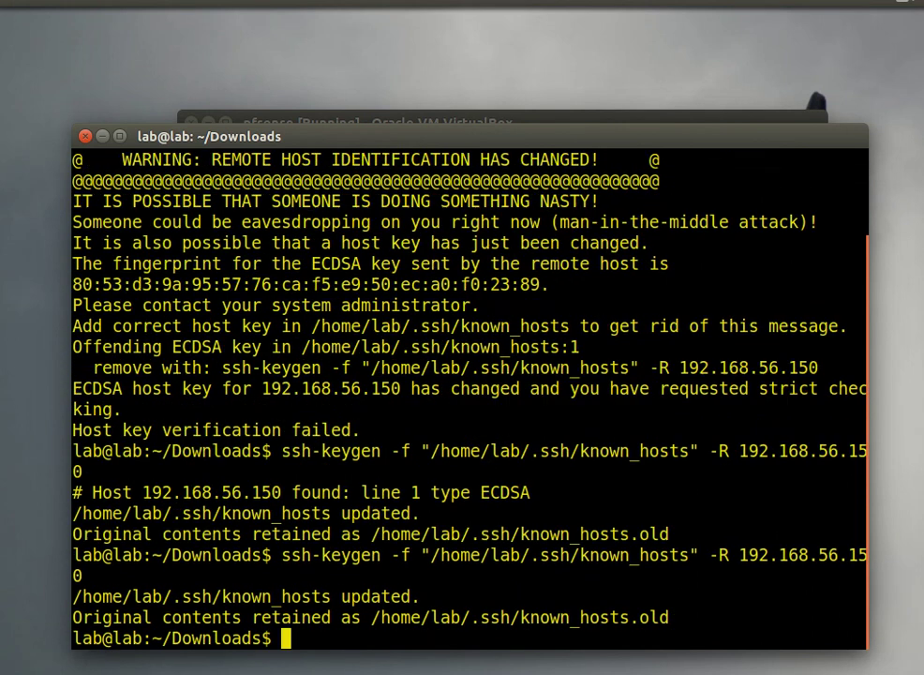
Step: Rerun the SSH login, accept the new host key with 'yes', and enter the root password
key("Up")
key("Up")
key("Return")
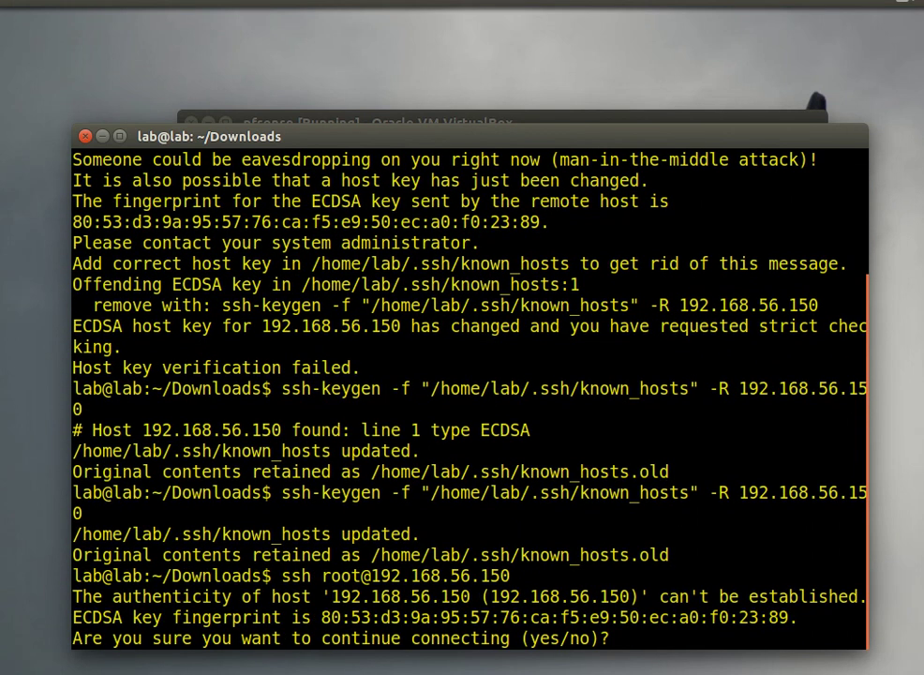
type("yes")
key("Return")
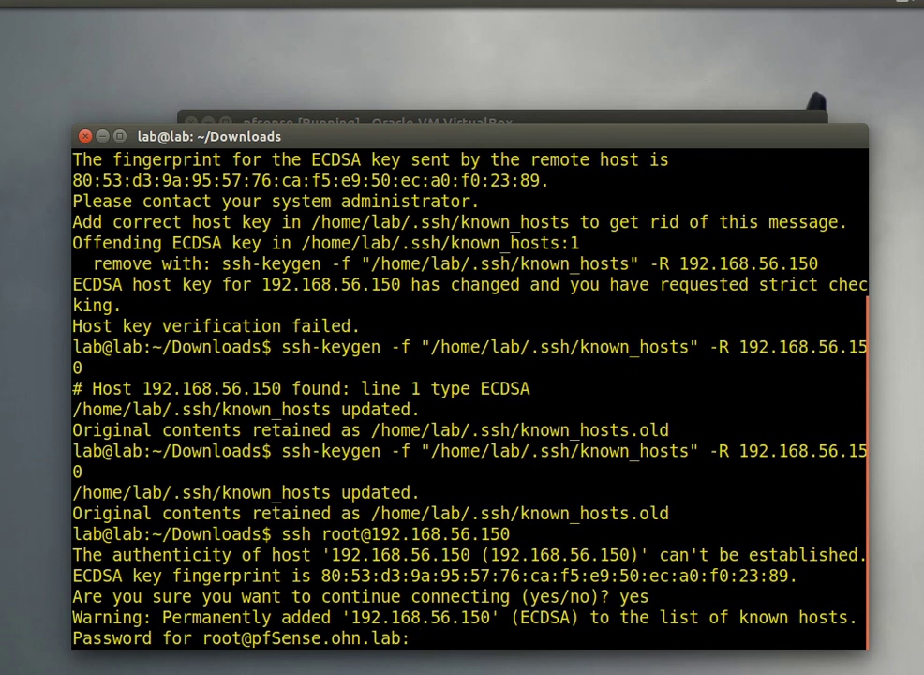
key("Return")
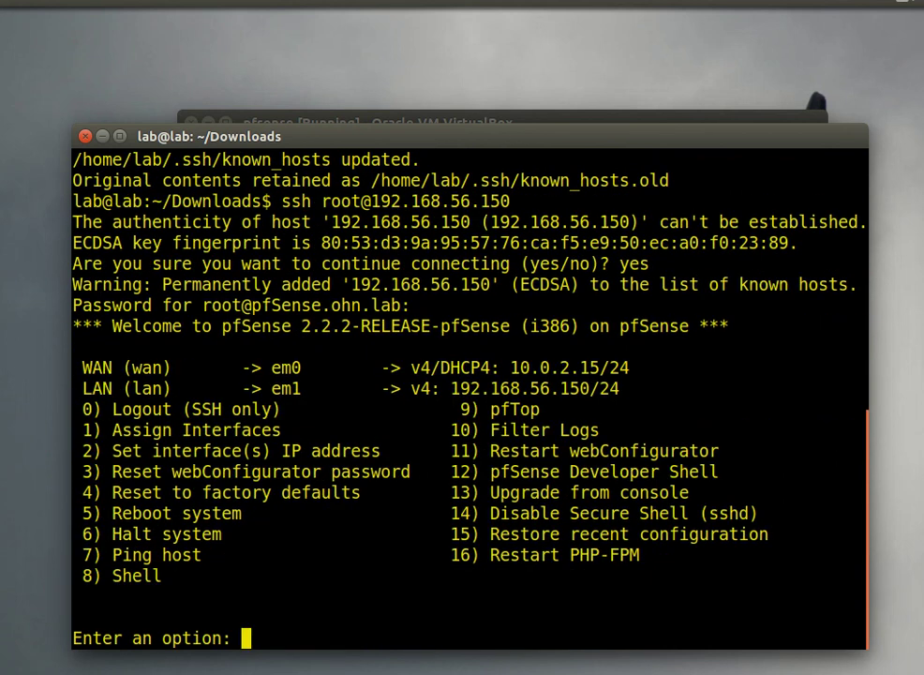